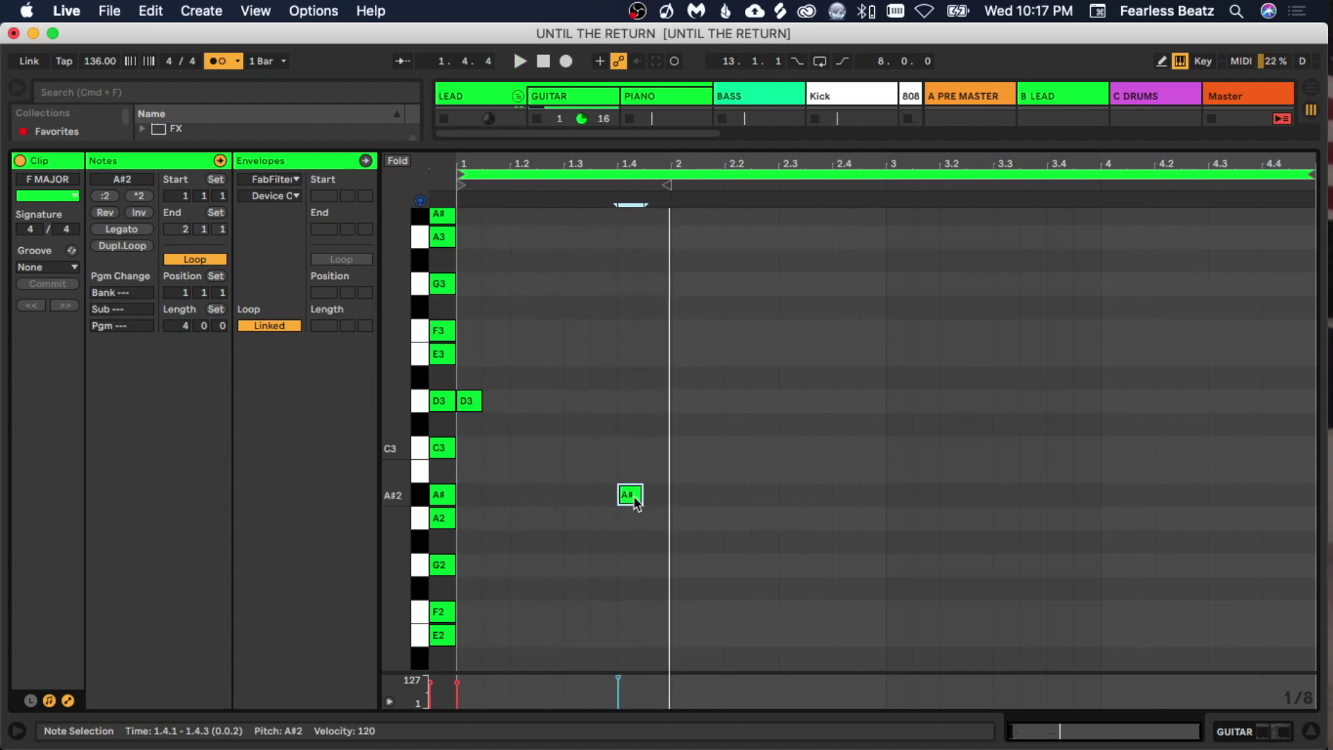
# Step: Place C3 at 1.3.3 and A#2 at 2.1.1, and lengthen the D3, C3 and A#2 root notes to fill bars 1 and 2
pyautogui.press('super+z')
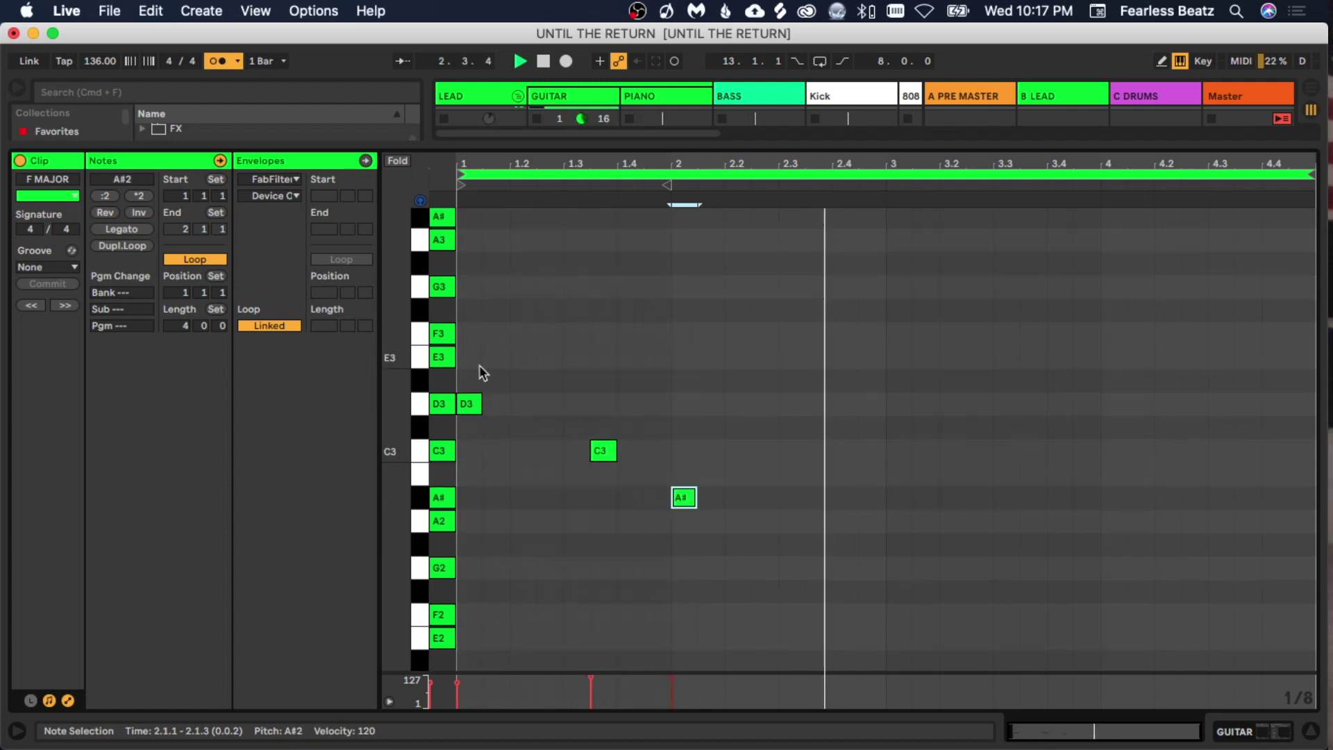
pyautogui.moveTo(480, 401); pyautogui.dragTo(581, 403)
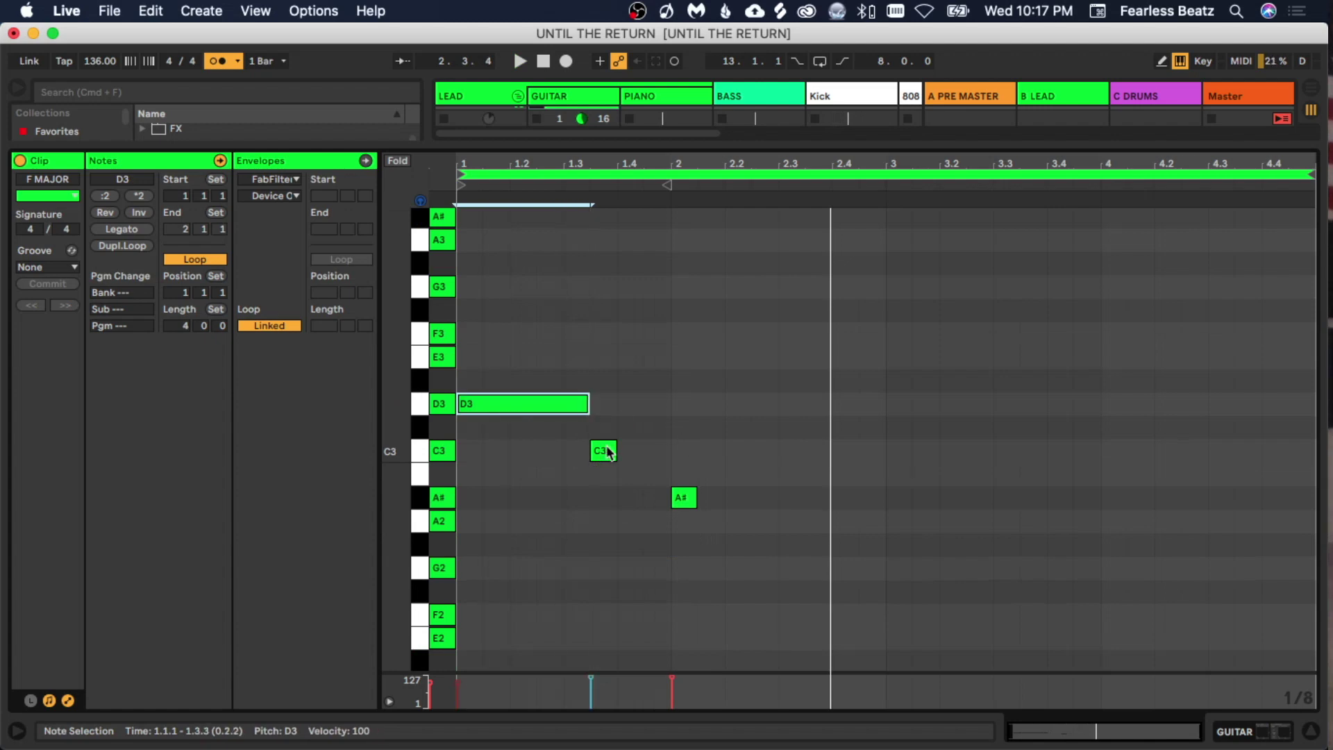
pyautogui.moveTo(696, 499); pyautogui.dragTo(885, 499)
pyautogui.press('space')
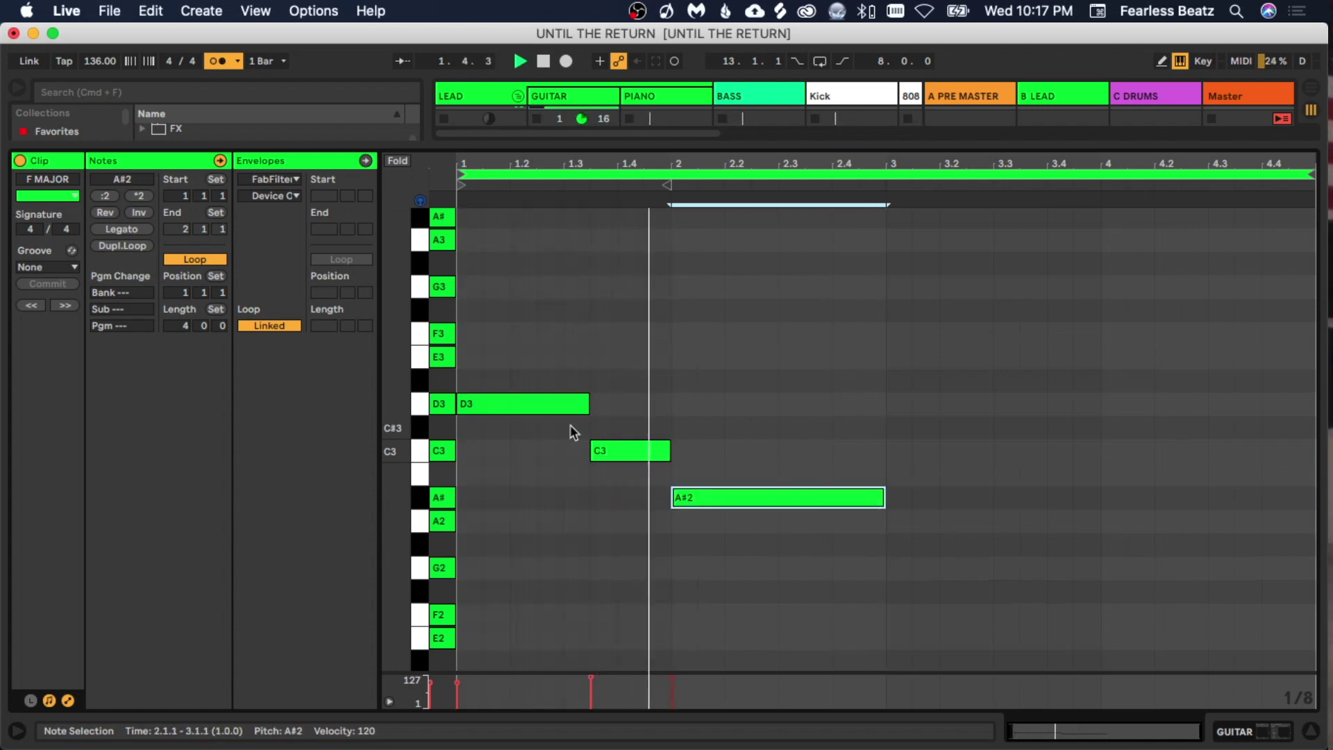
# Step: Build D3–F3–A3, C3–E3–G3 and A#2–D3–F3 triads on the root notes, with the D3 and A#2 chords two beats long
pyautogui.click(565, 403)
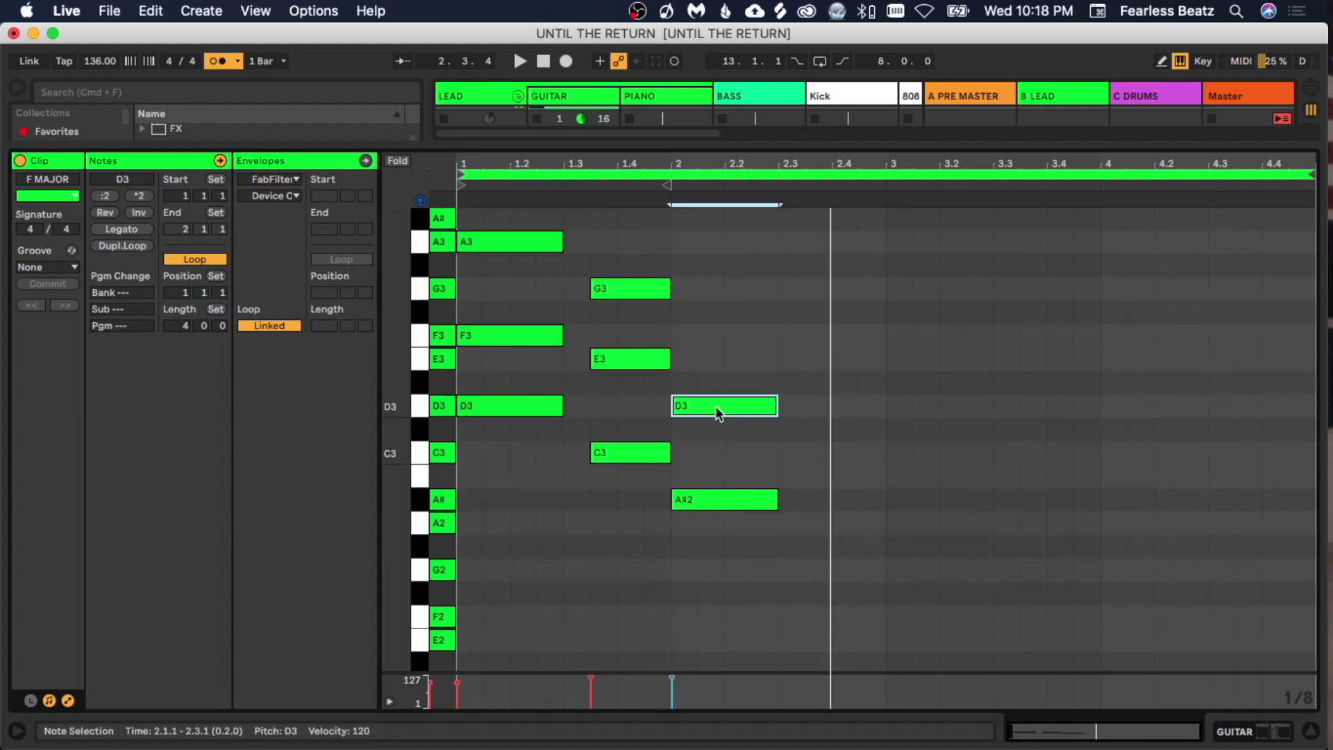
pyautogui.moveTo(716, 408); pyautogui.dragTo(713, 341)
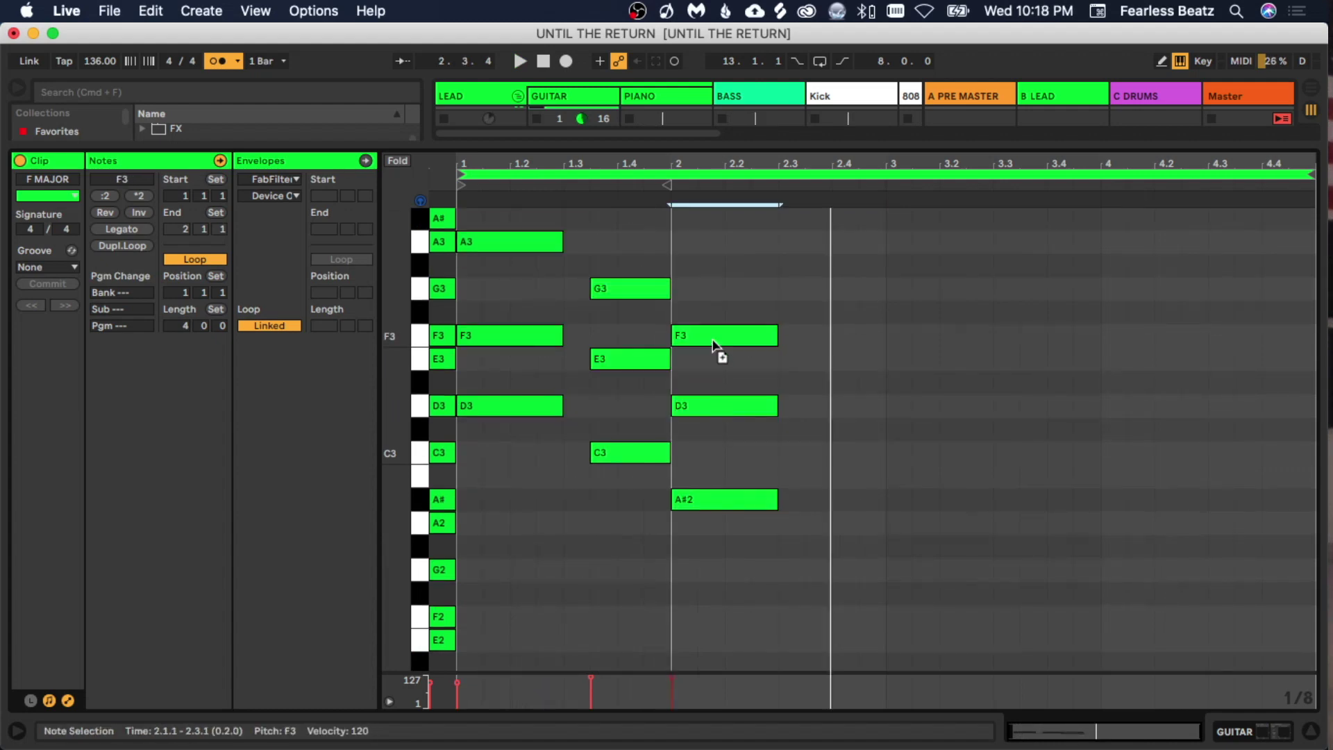
pyautogui.scroll(2, 747, 441)
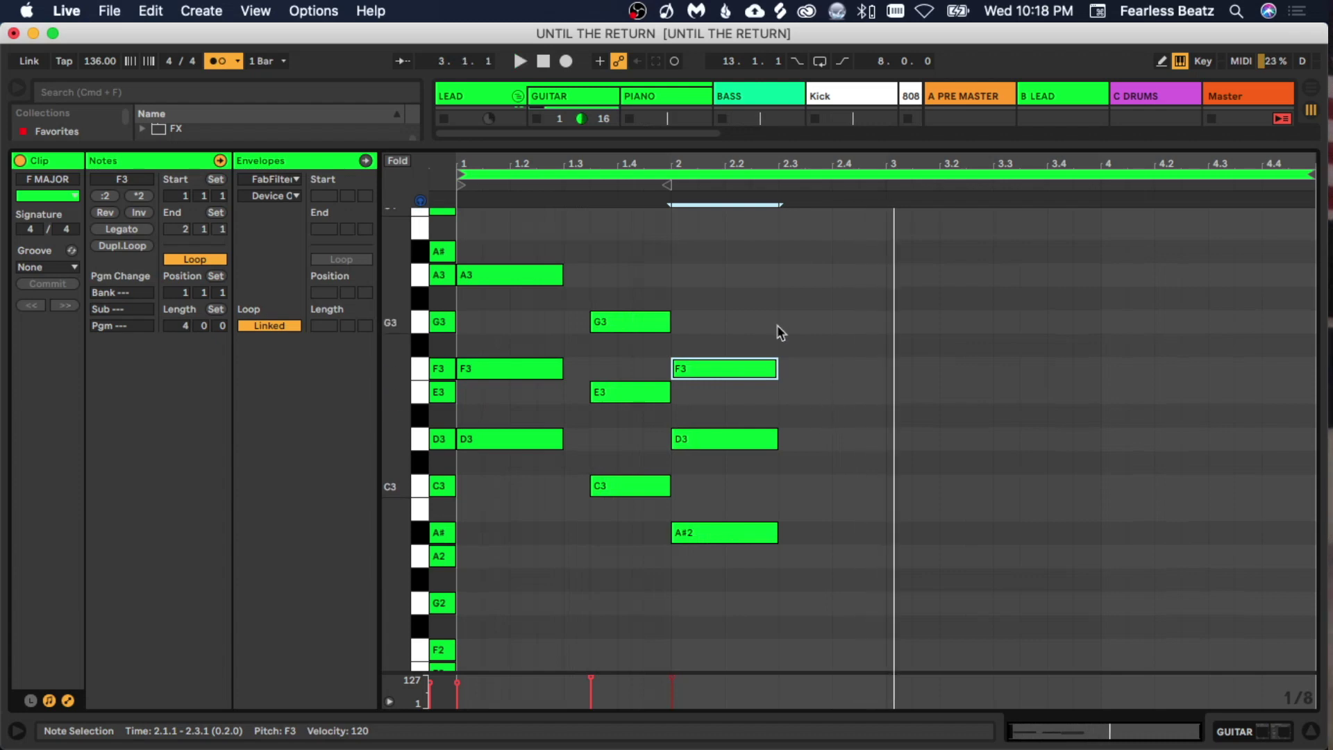
# Step: Add a short copy of the A#2–D3–F3 chord running from 2.3.3 to the end of bar 2
pyautogui.press('super+v')
pyautogui.press('space')
pyautogui.click(859, 602)
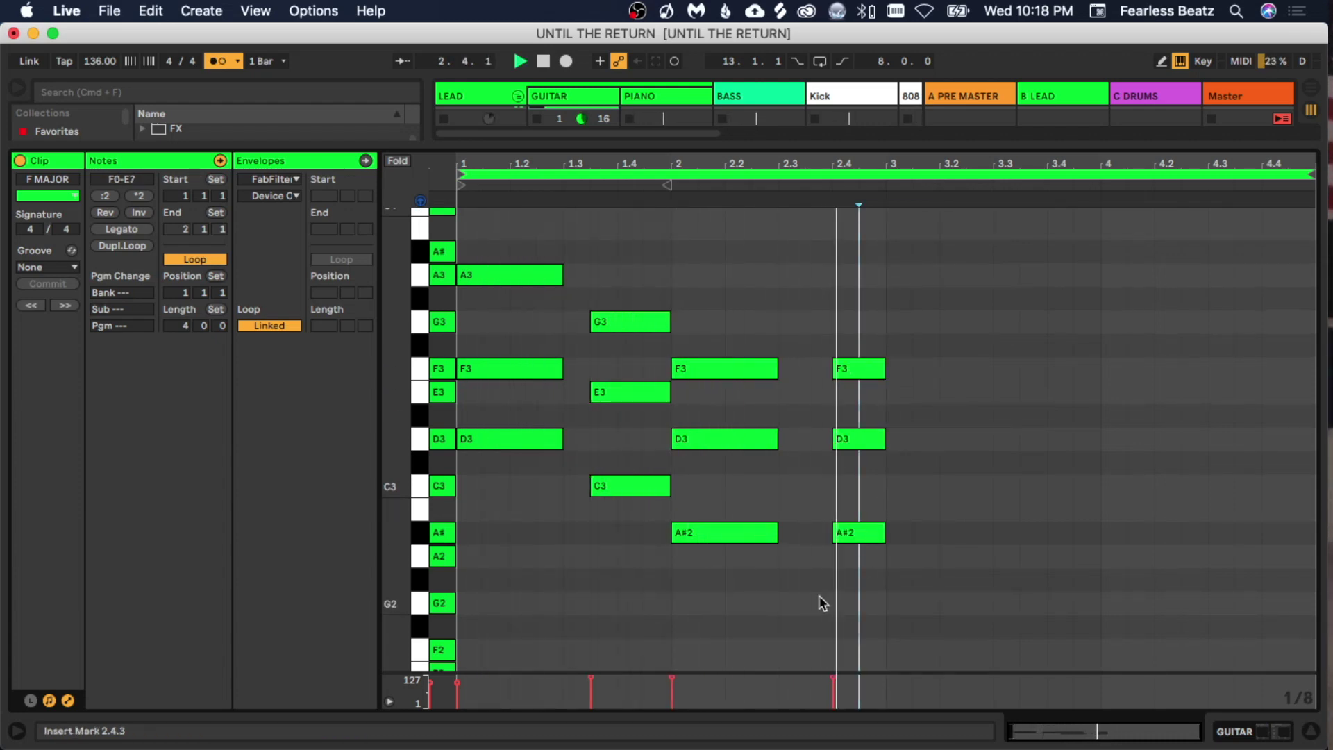
pyautogui.press('space')
pyautogui.moveTo(847, 556); pyautogui.dragTo(886, 343)
pyautogui.press('space')
pyautogui.press('space')
pyautogui.click(897, 342)
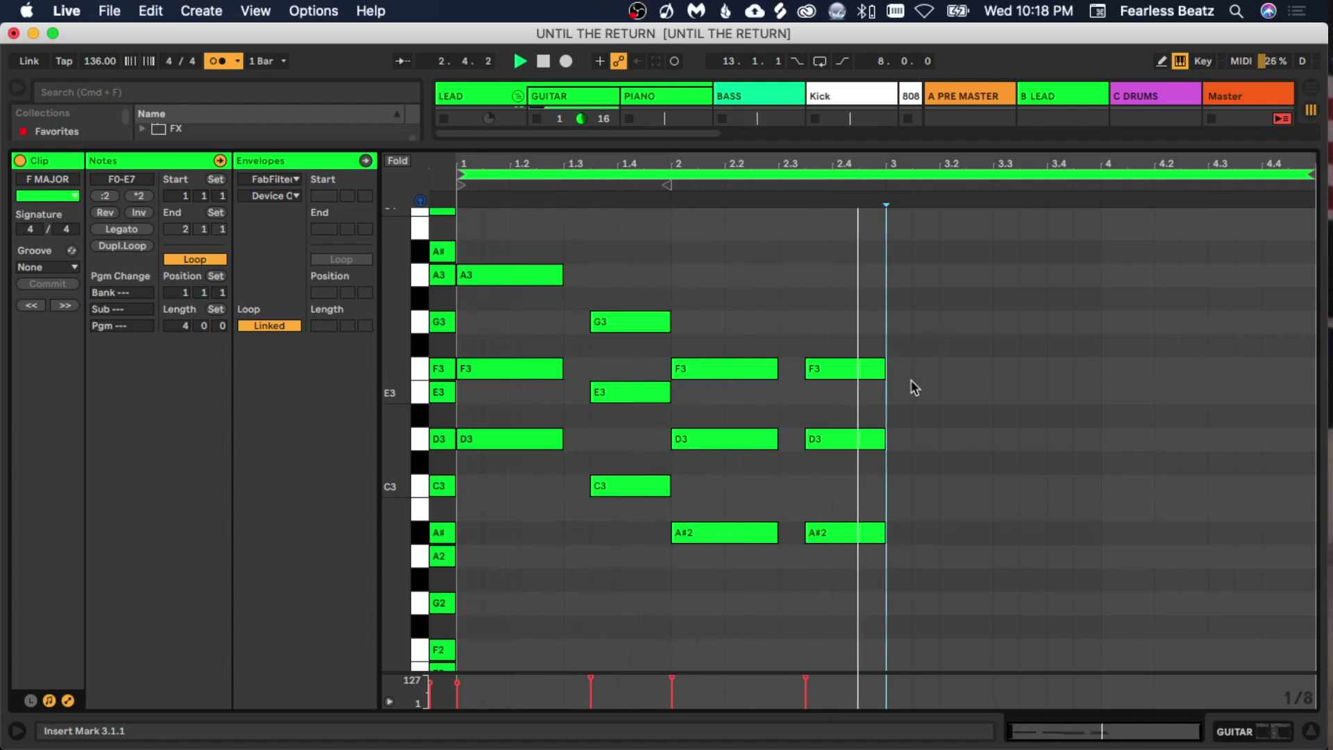
# Step: Repeat the A#2–D3–F3 chords through bar 3 and at the start of bar 4, and copy the C3–E3–G3 chord to 4.3.3
pyautogui.press('super+v')
pyautogui.moveTo(586, 306); pyautogui.dragTo(601, 485)
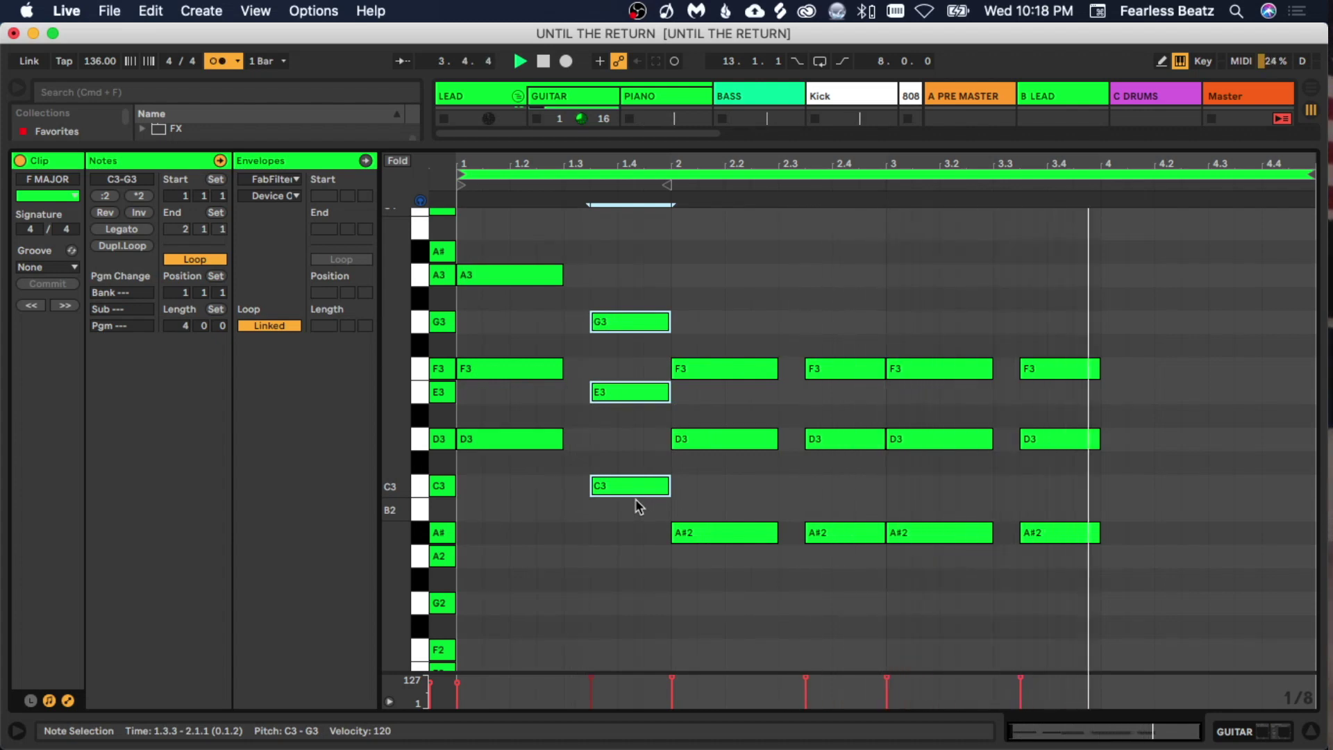
pyautogui.press('space')
pyautogui.press('super+v')
pyautogui.moveTo(649, 248); pyautogui.dragTo(657, 531)
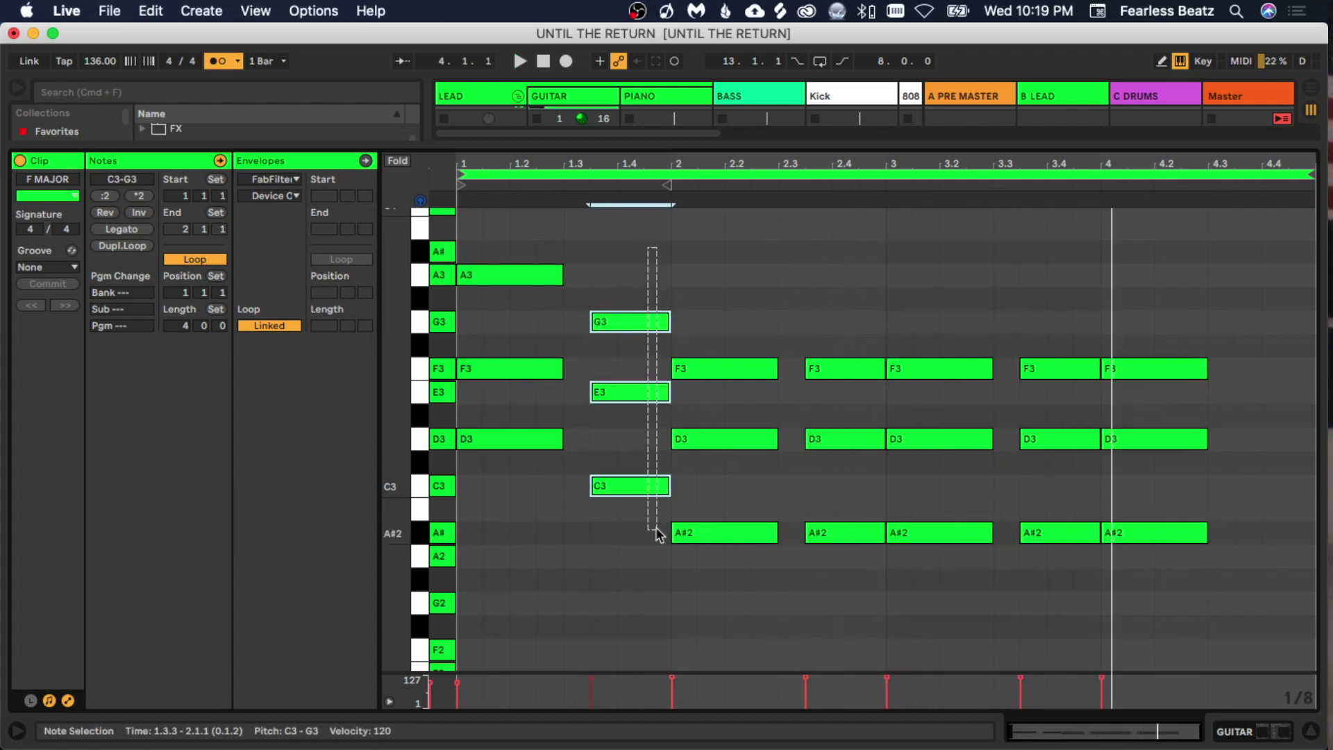
pyautogui.moveTo(626, 486); pyautogui.dragTo(1267, 483)
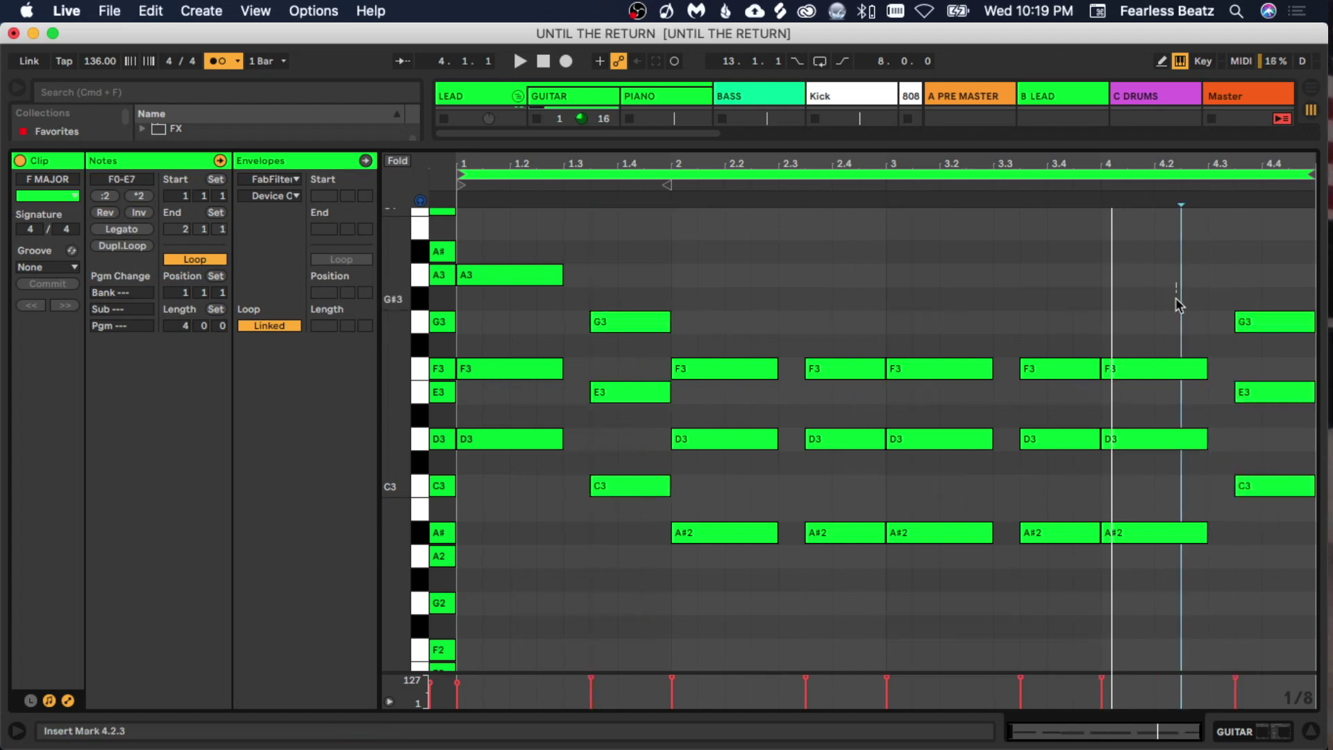
# Step: Audition the progression with the short chords at 2.3.3 and 3.3.3 deactivated, and delete those chords
pyautogui.moveTo(1178, 297); pyautogui.dragTo(1200, 602)
pyautogui.press('space')
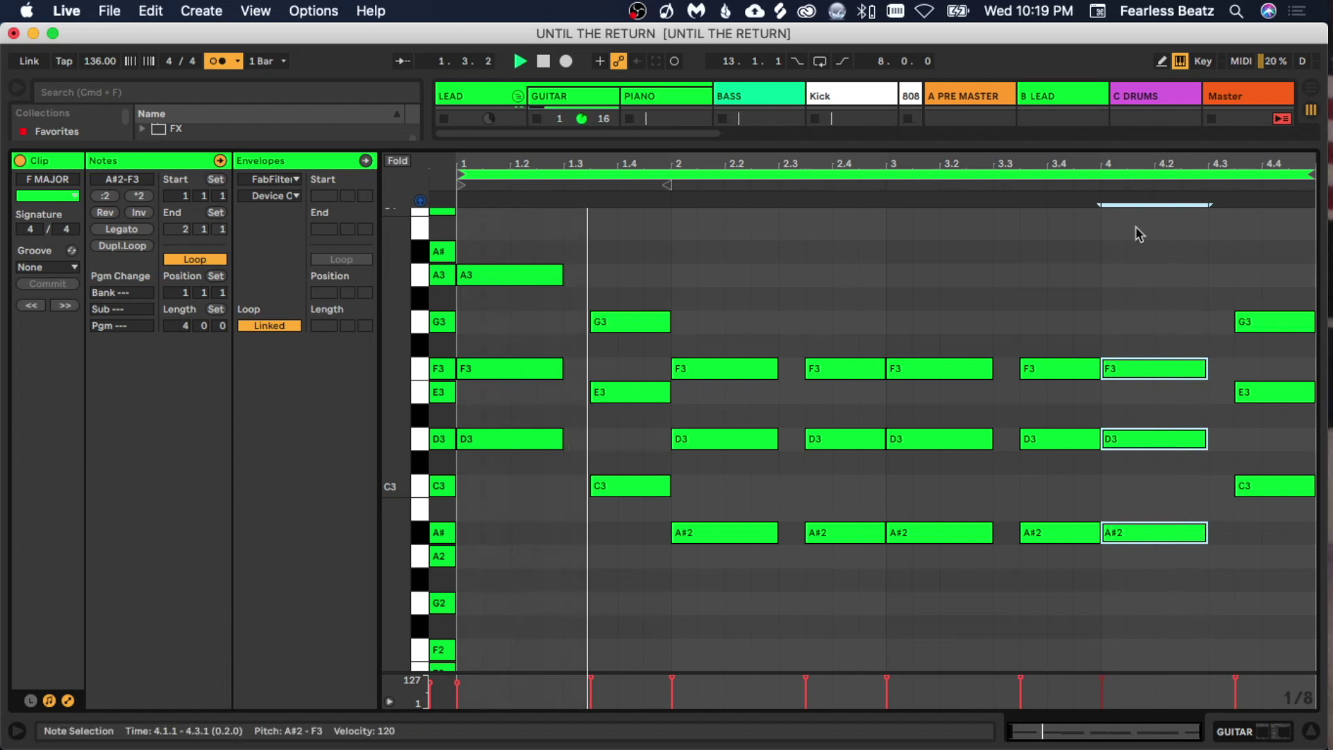
pyautogui.click(1016, 579)
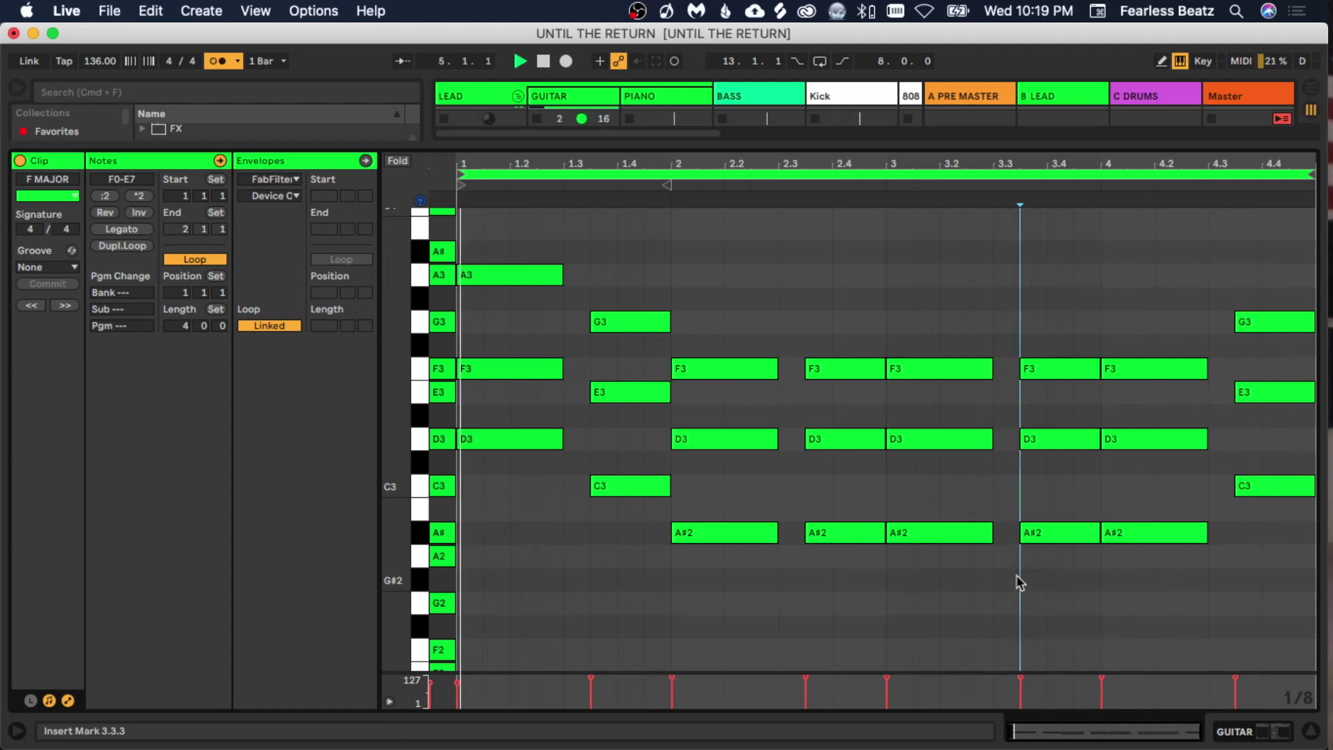
pyautogui.scroll(-2, 861, 573)
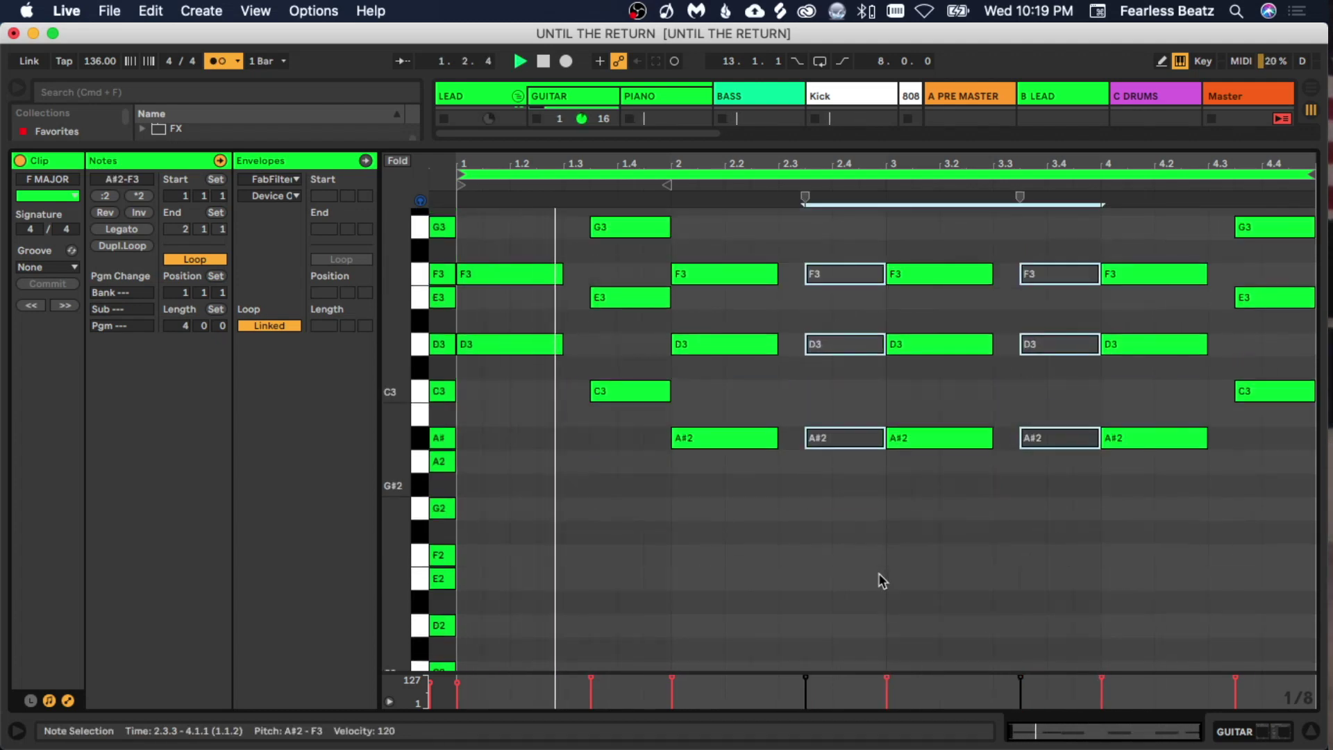
pyautogui.scroll(1, 878, 573)
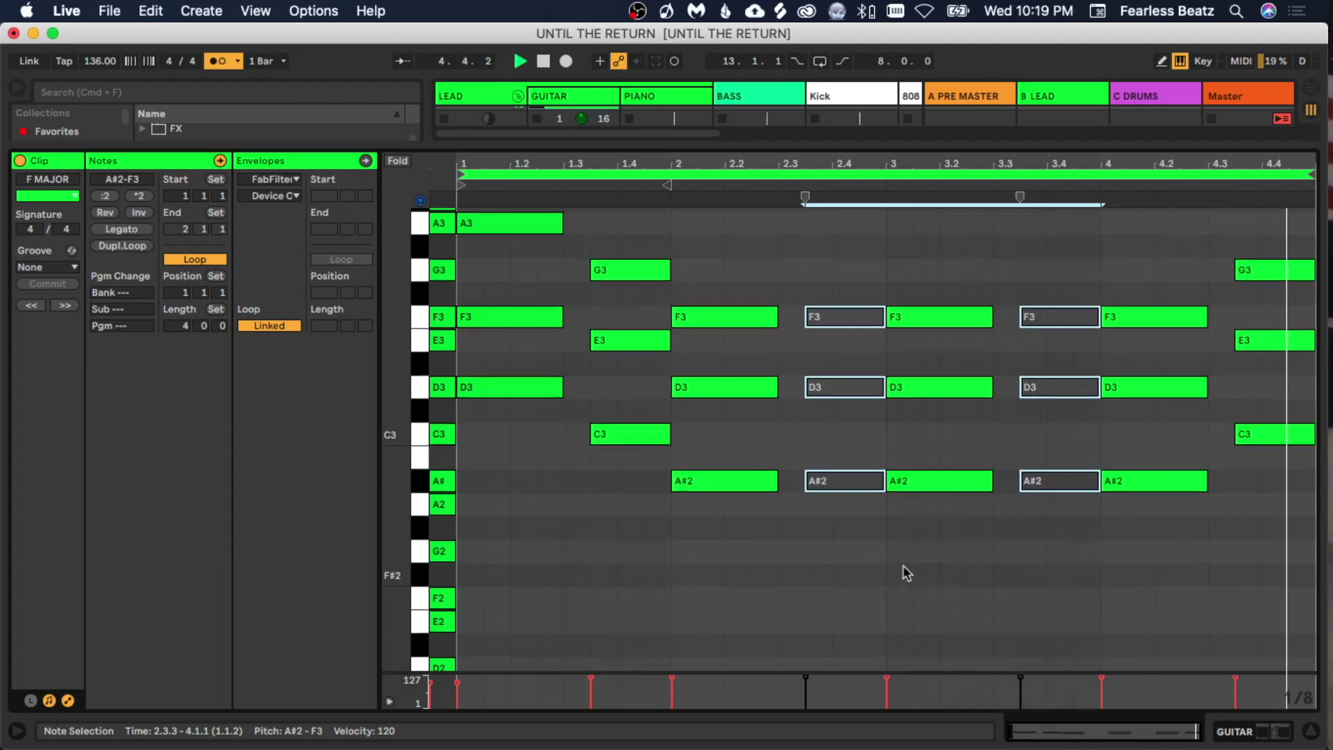
pyautogui.scroll(2, 902, 565)
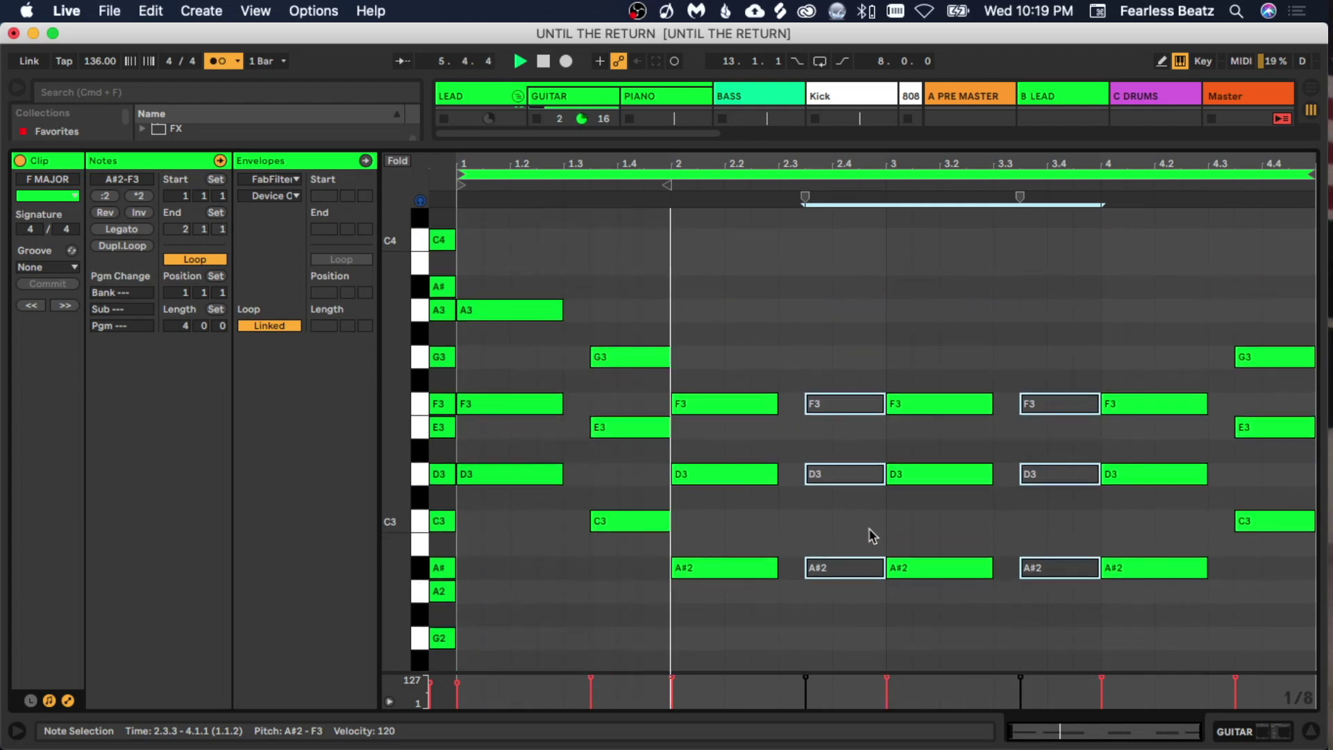
pyautogui.press('Delete')
# Step: Add a G3 melody note in the gap after bar 2's chord, running from 2.3.3 to 2.4.1
pyautogui.click(439, 377)
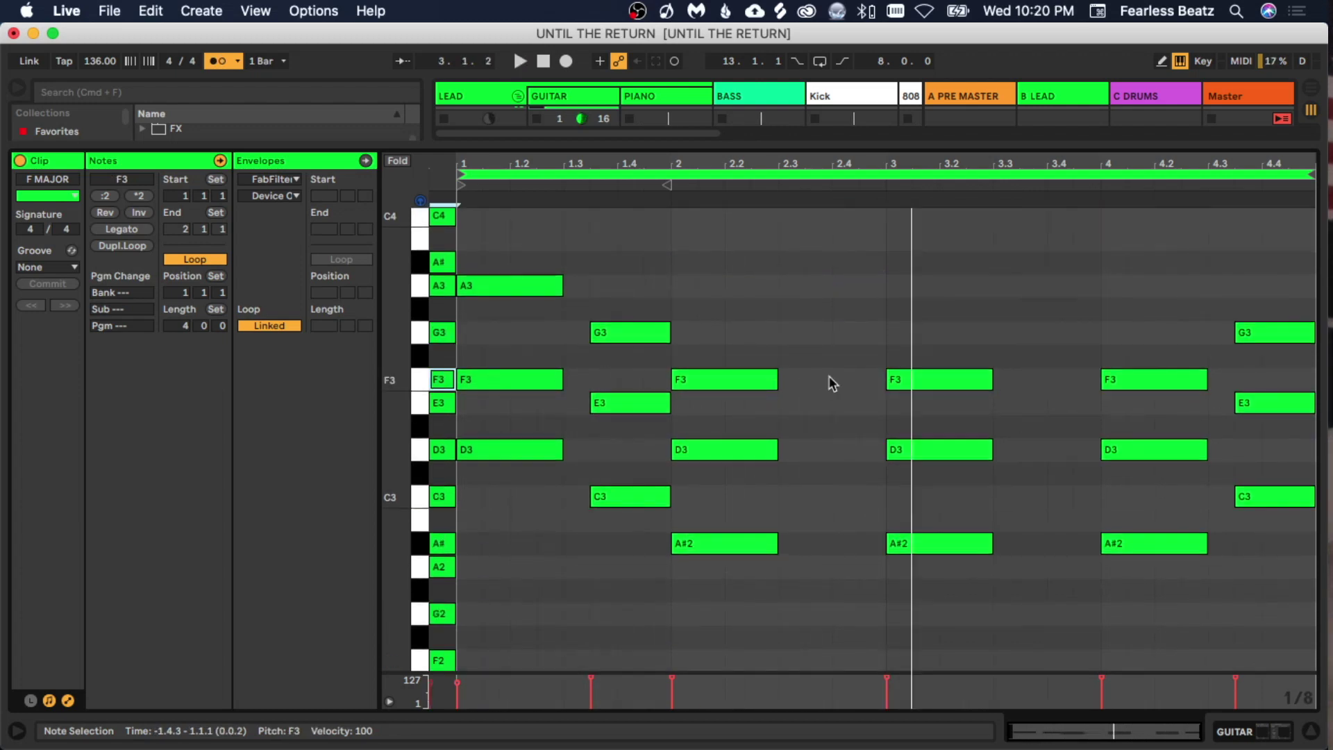
pyautogui.click(822, 331)
pyautogui.press('space')
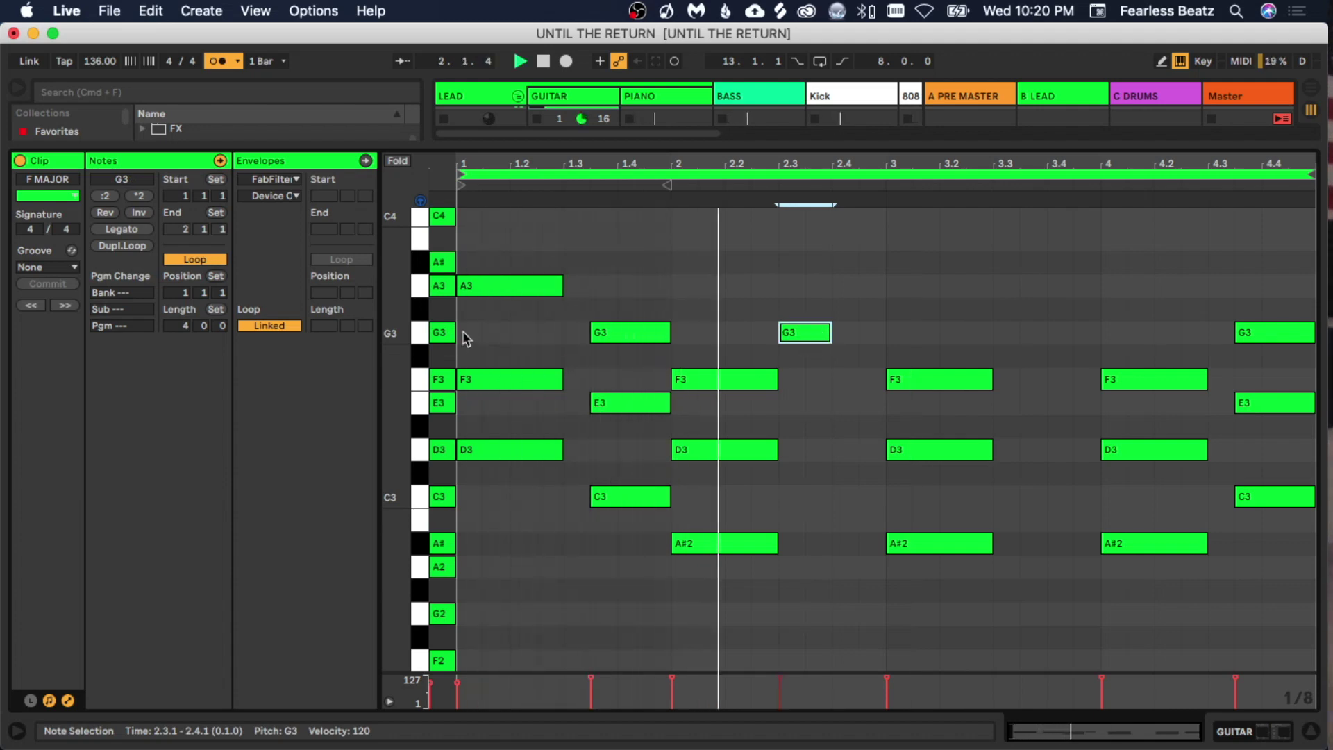
pyautogui.click(418, 378)
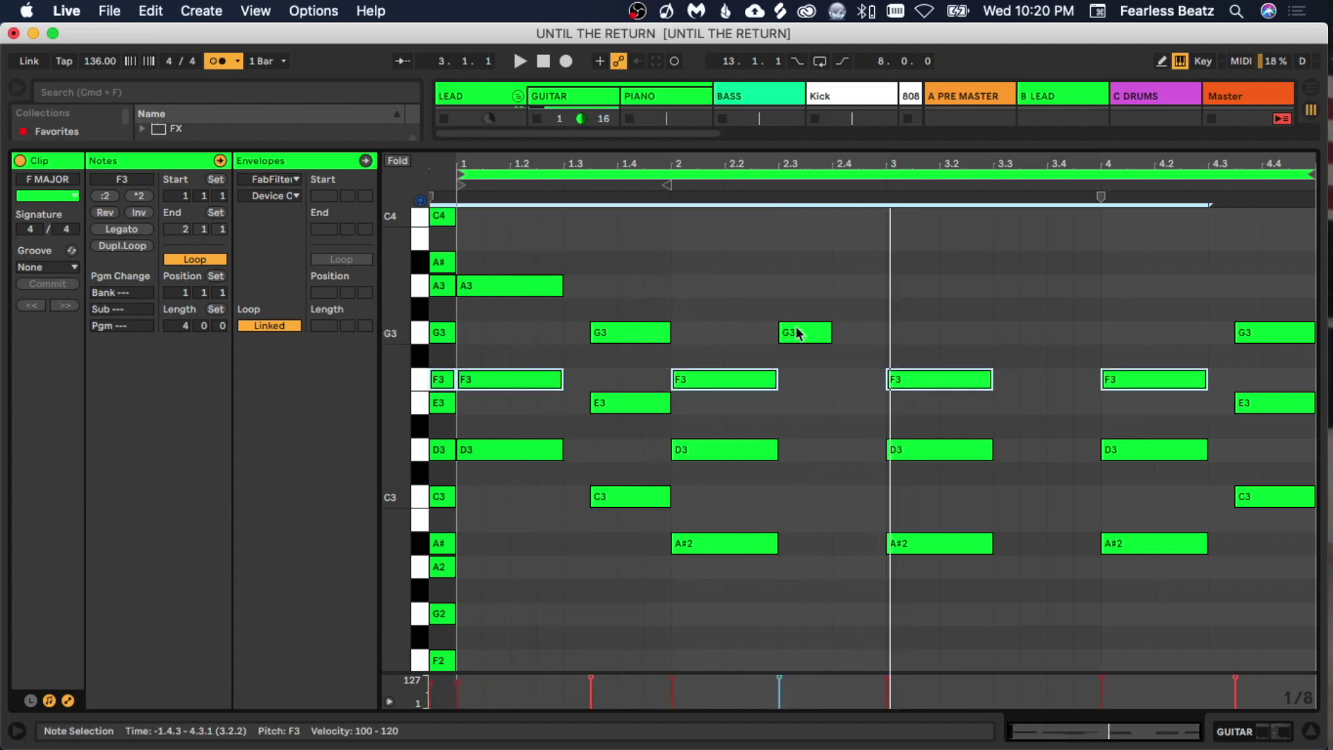
pyautogui.moveTo(798, 333); pyautogui.dragTo(834, 313)
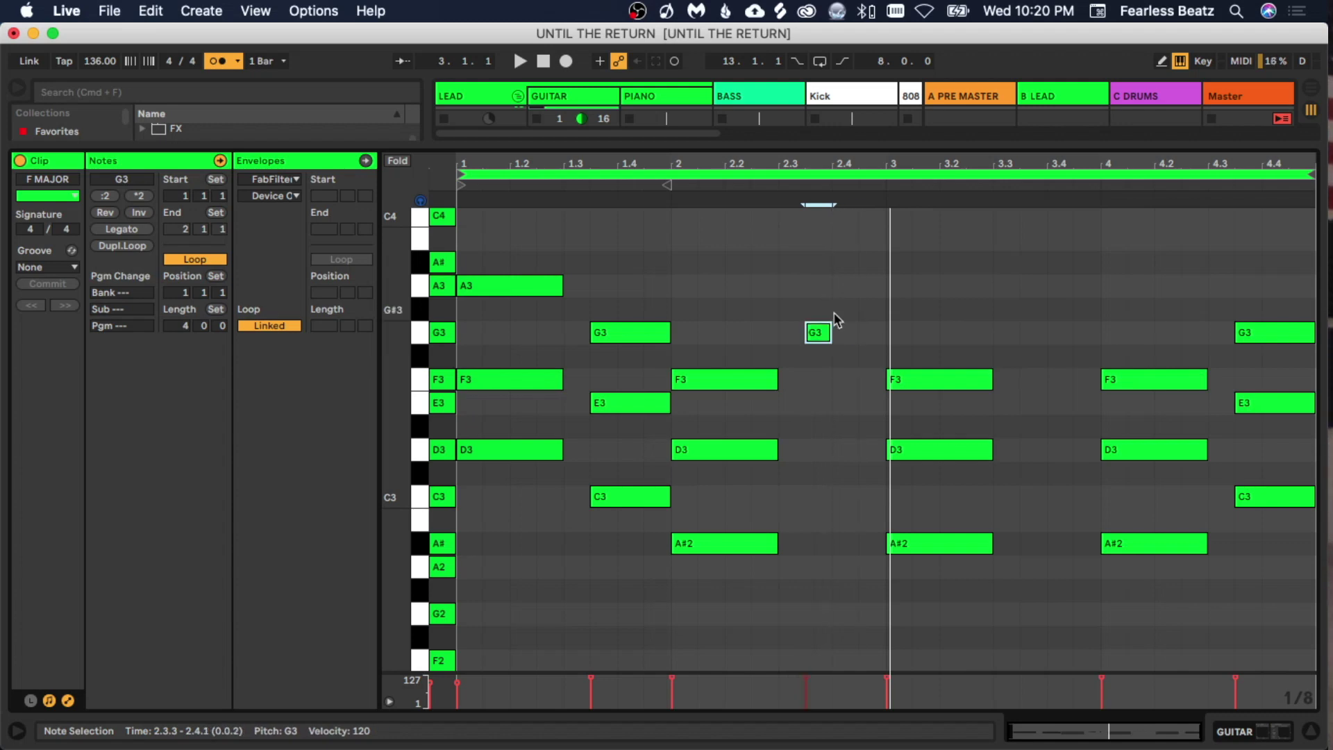
# Step: Add melody notes A#3 at 2.4.1 and A3 at 2.4.3, and lengthen the A#3 so it overlaps the A3
pyautogui.doubleClick(844, 263)
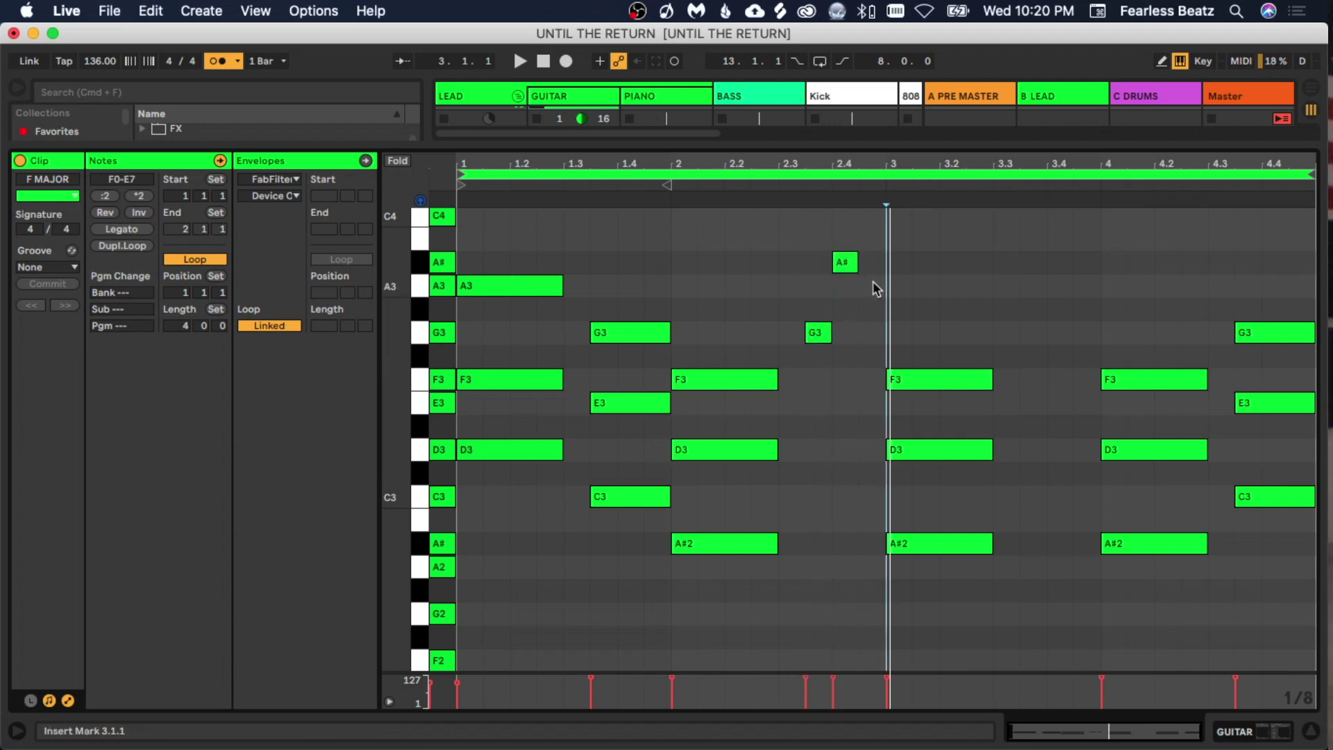
pyautogui.doubleClick(871, 285)
pyautogui.press('space')
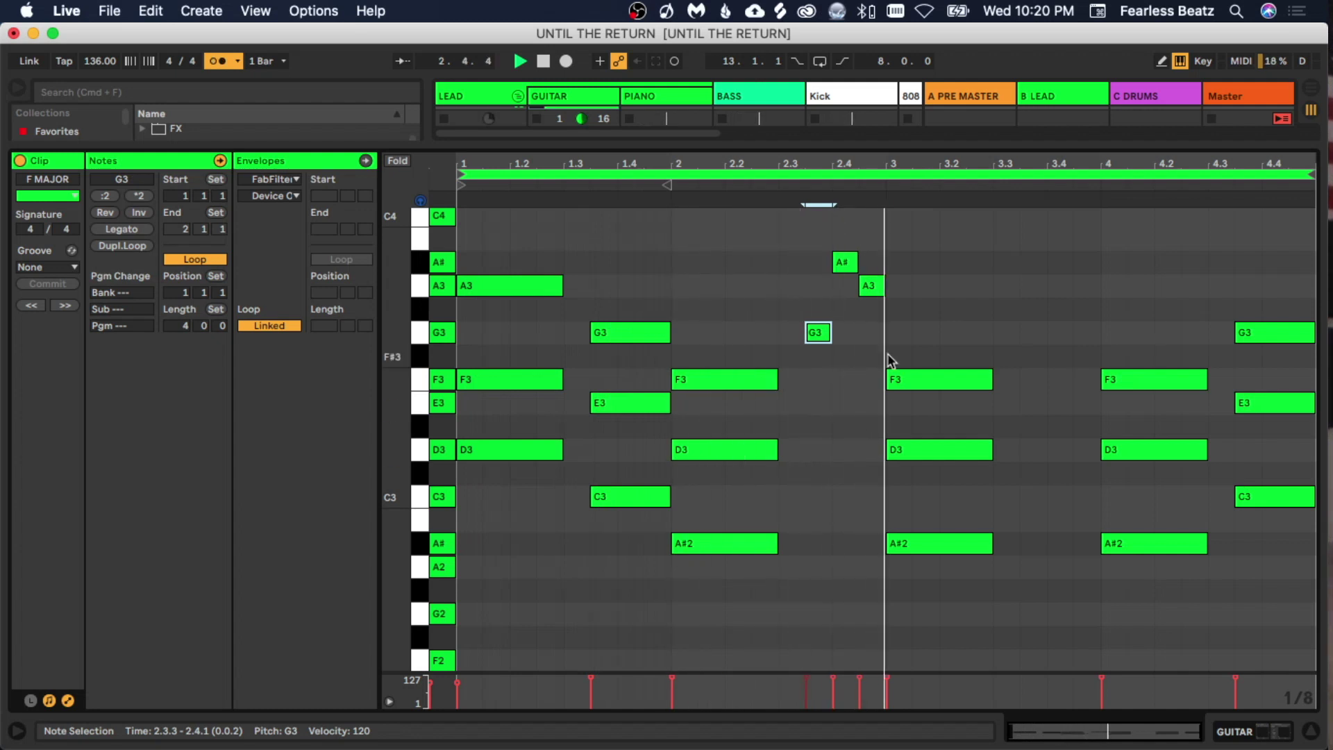
pyautogui.moveTo(900, 168); pyautogui.dragTo(895, 170)
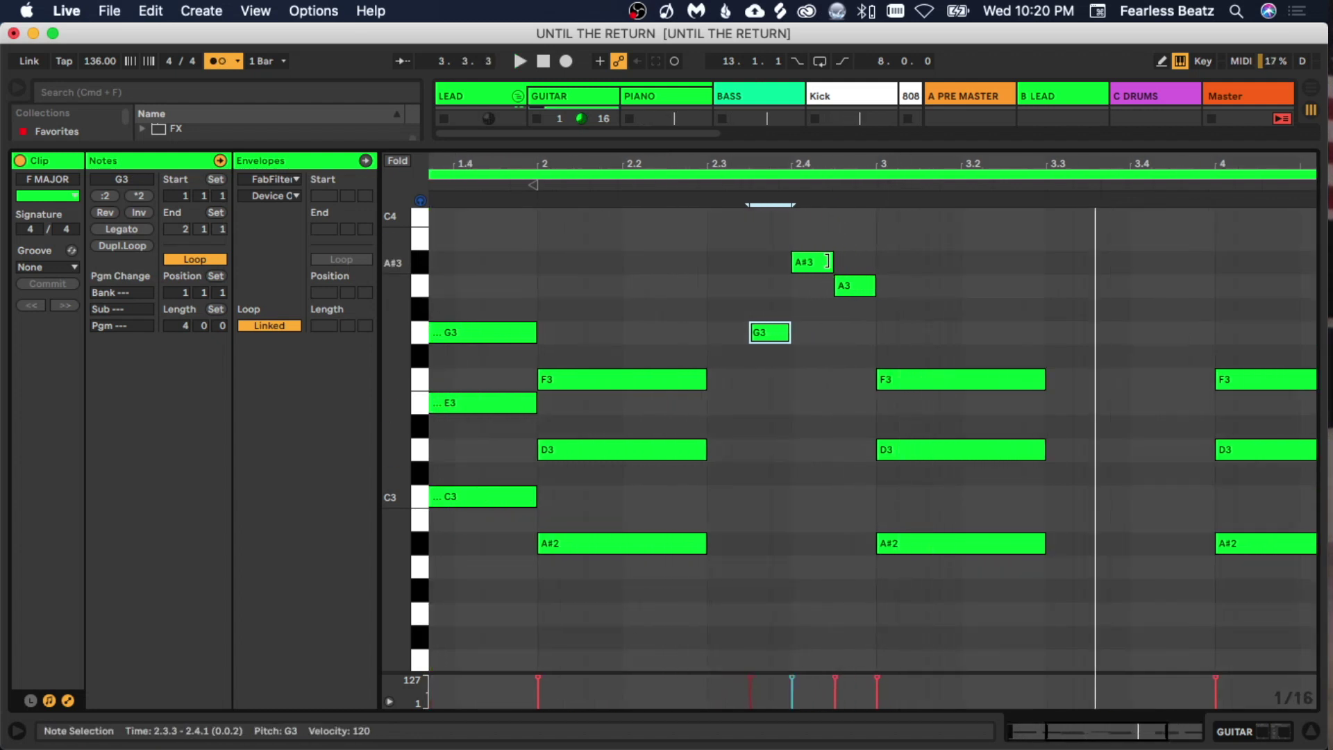
pyautogui.moveTo(826, 261); pyautogui.dragTo(845, 250)
pyautogui.click(855, 300)
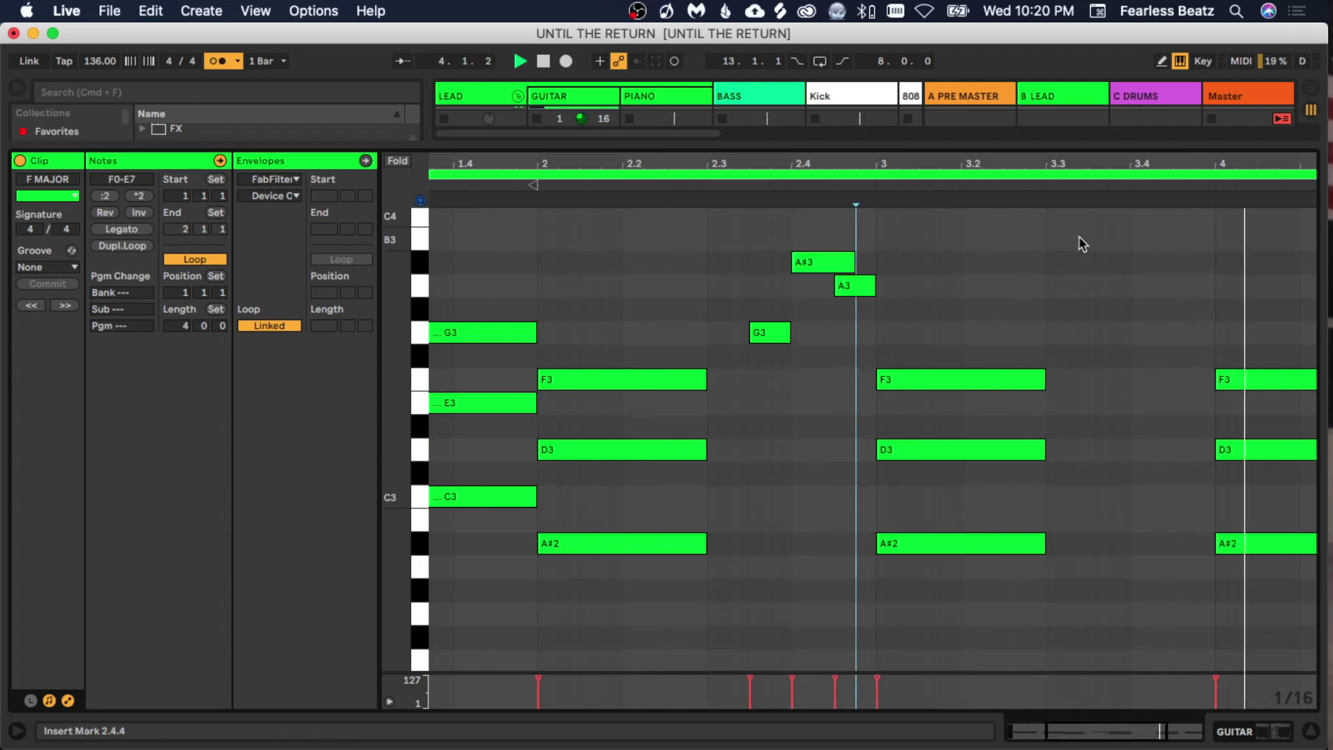
# Step: Copy the short G3 melody note to 3.3.3 and 4.2.3
pyautogui.click(778, 332)
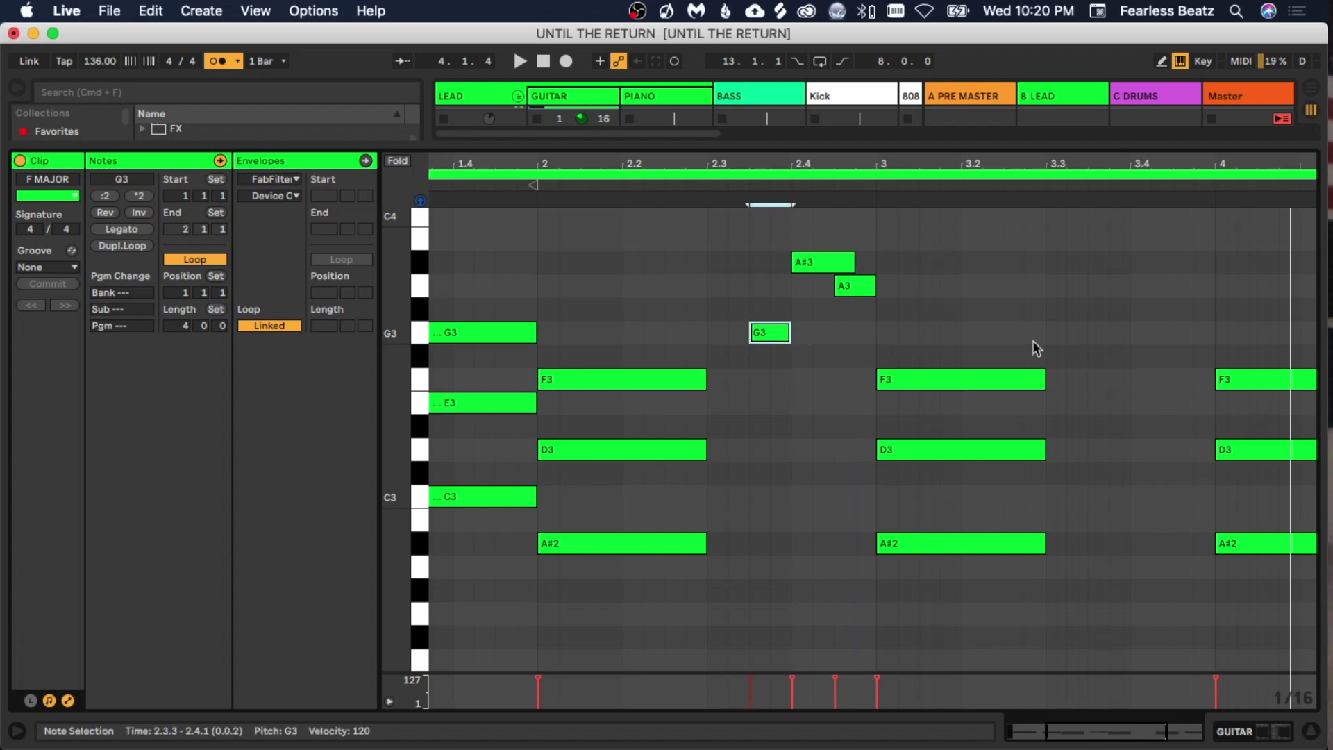
pyautogui.click(1101, 334)
pyautogui.press('super+v')
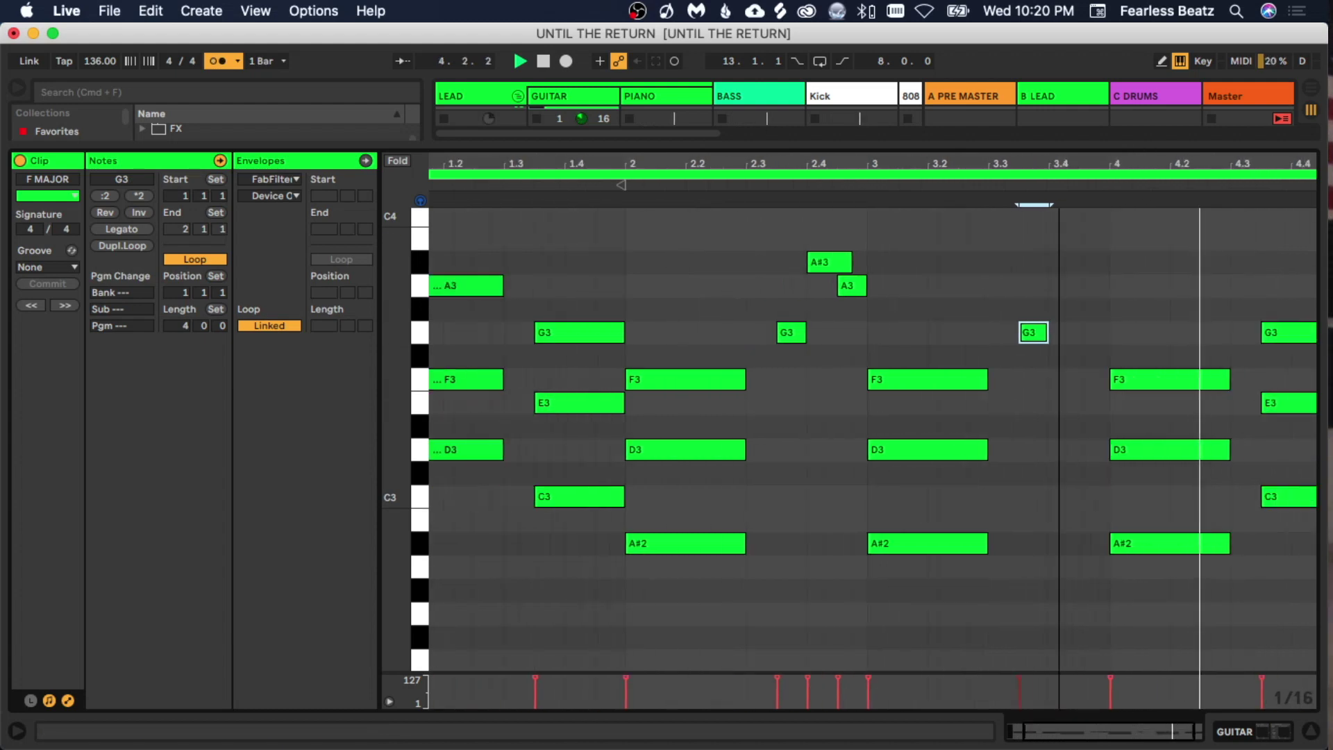
pyautogui.press('-')
pyautogui.press('space')
pyautogui.click(1194, 332)
pyautogui.press('super+v')
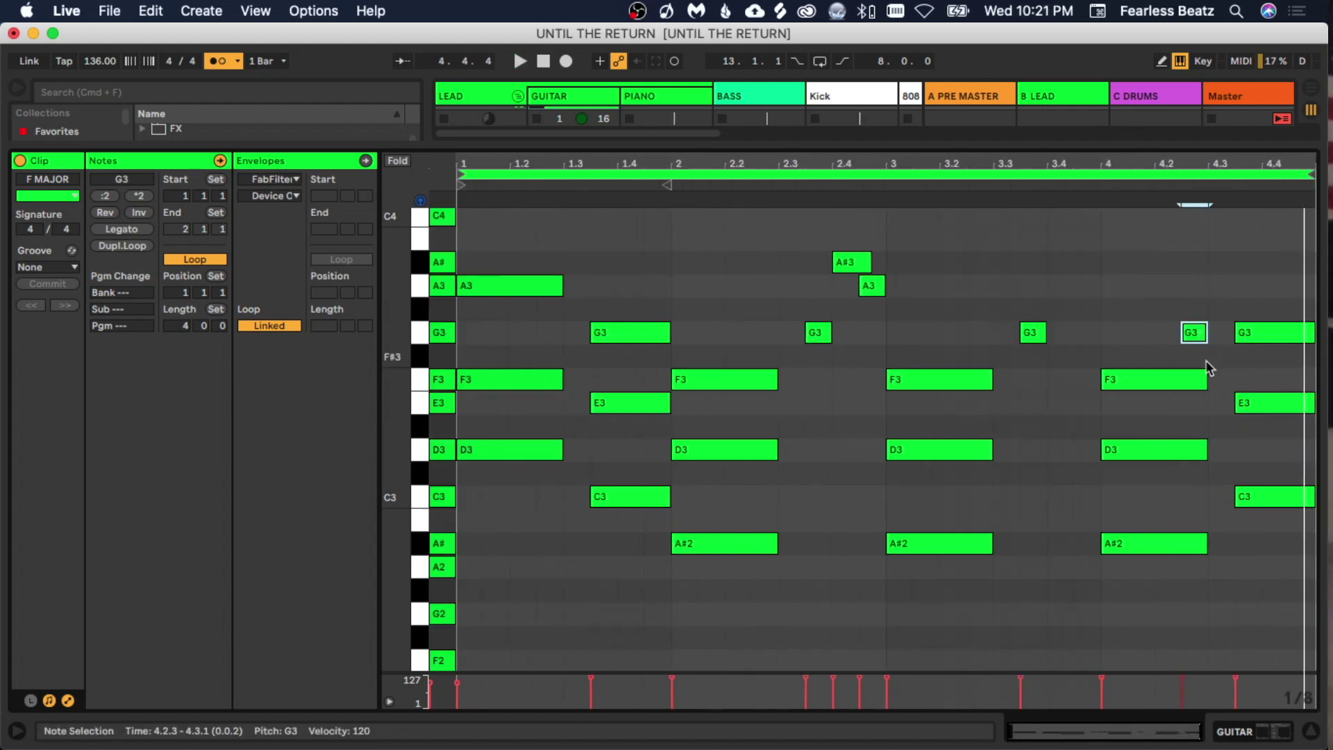
# Step: Shorten the F3 of bar 4's first chord to end at 4.2.3 and play back the clip
pyautogui.moveTo(1206, 379); pyautogui.dragTo(1188, 379)
pyautogui.click(1188, 379)
pyautogui.press('space')
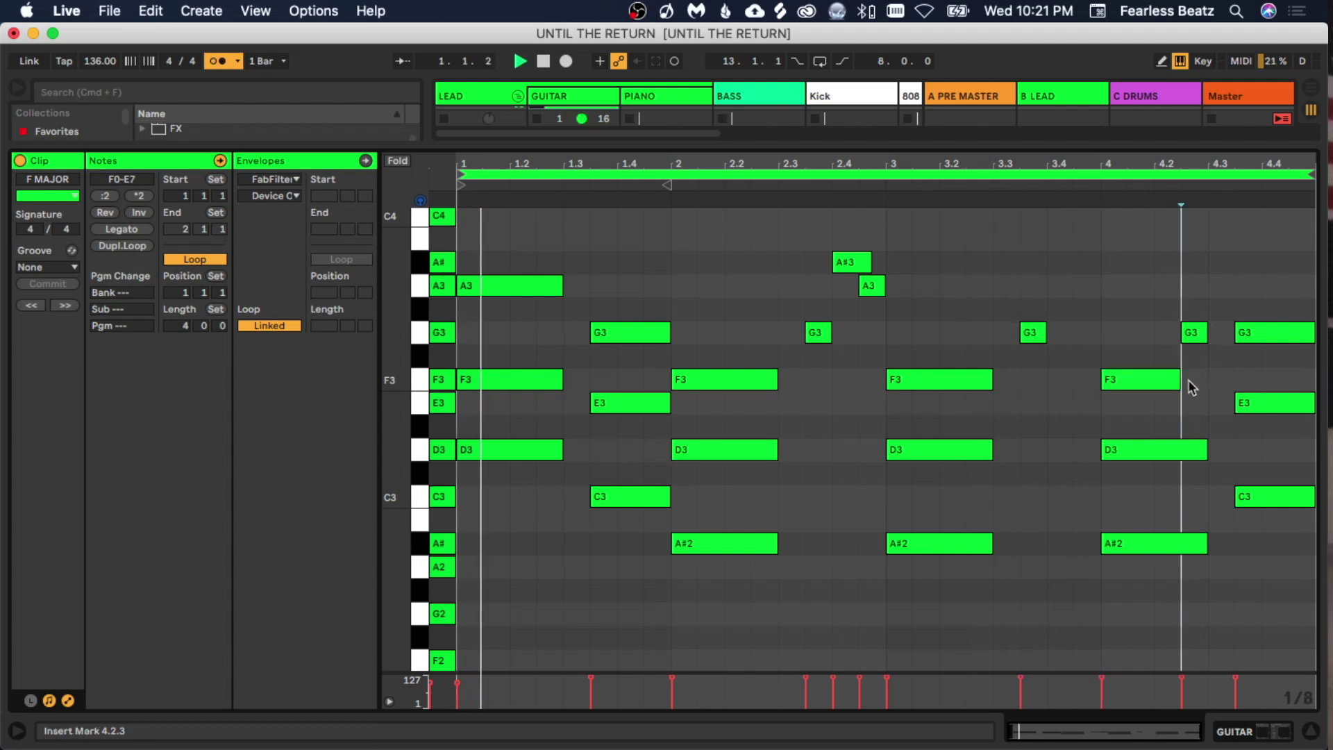
pyautogui.click(1221, 495)
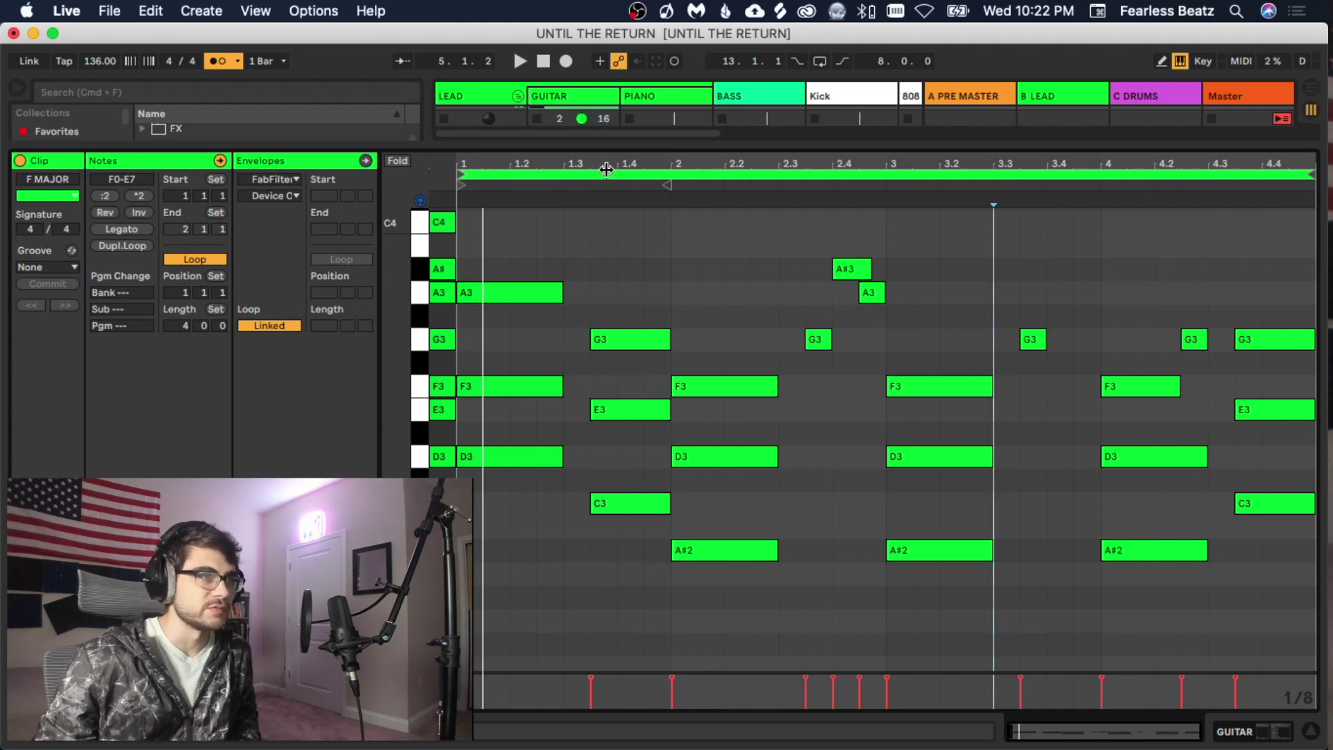
# Step: Stagger the note starts of the three chords in bars 1 and 2 slightly to imitate a guitar strum
pyautogui.moveTo(606, 169); pyautogui.dragTo(606, 208)
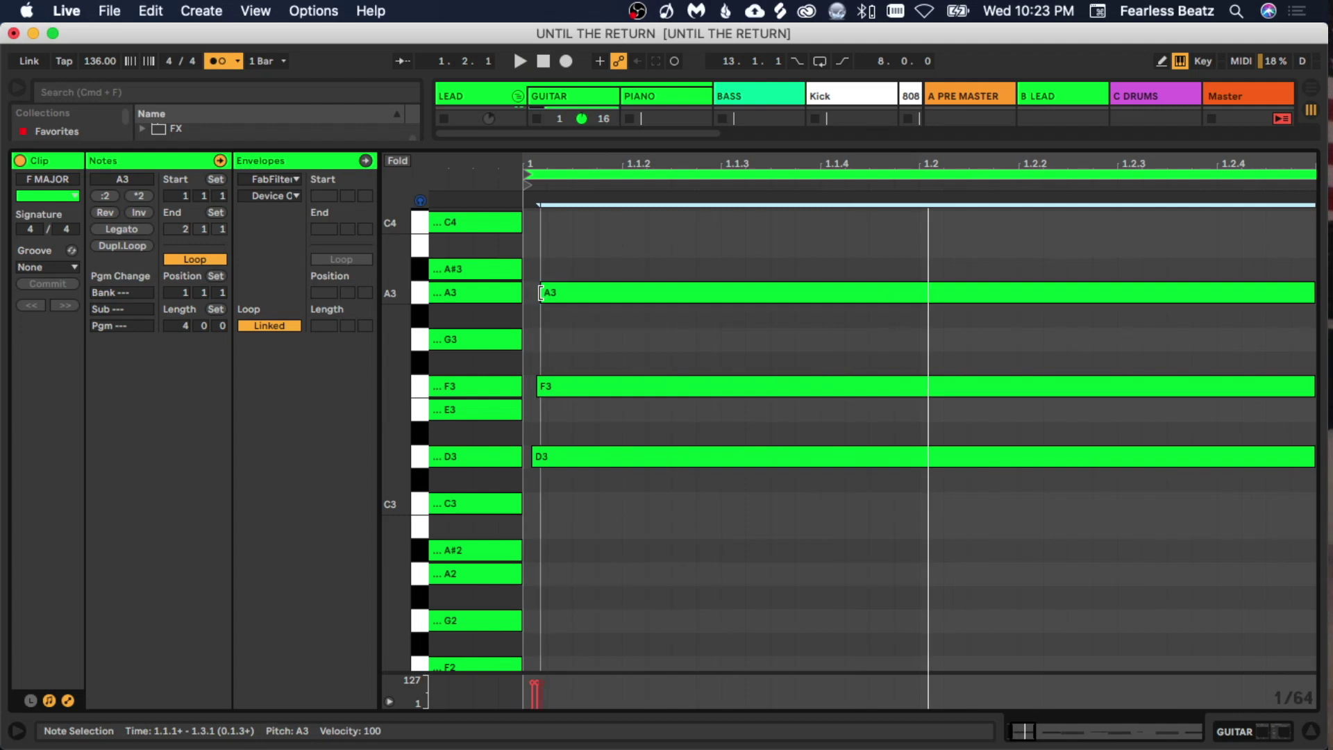
pyautogui.click(611, 340)
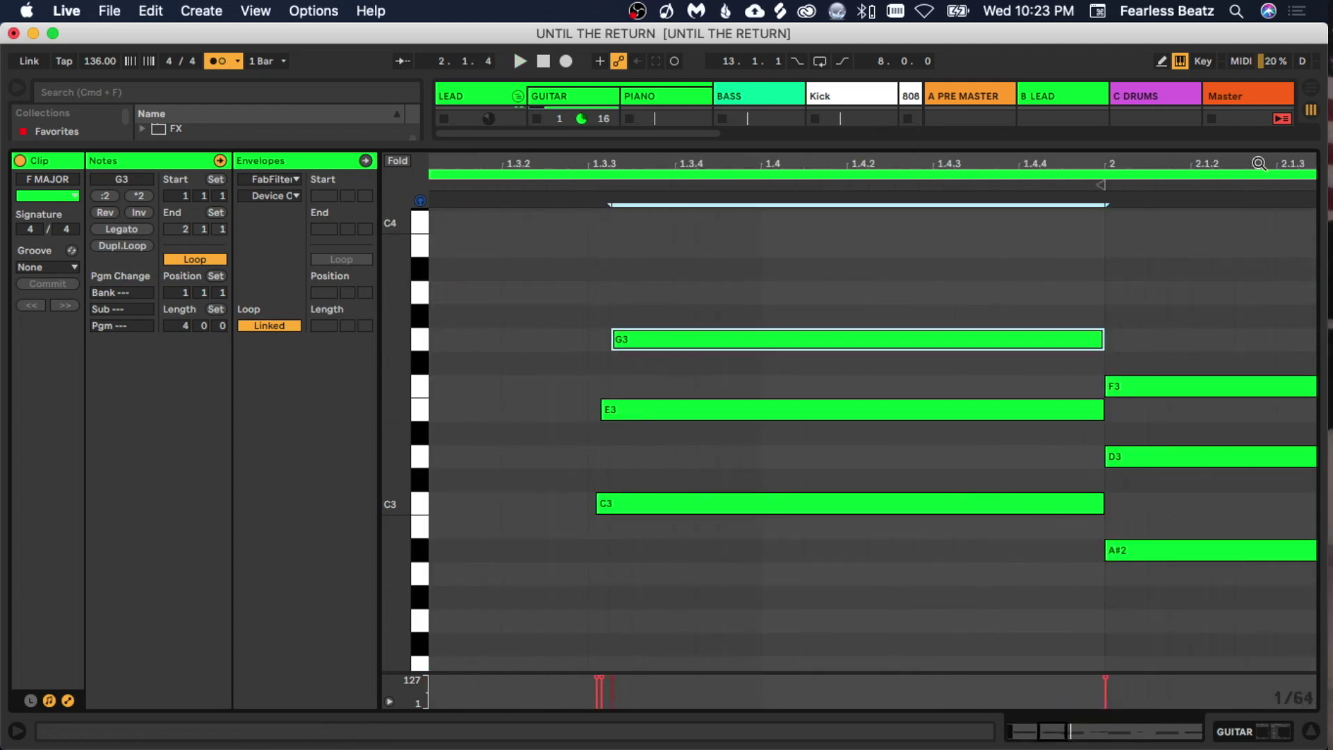
pyautogui.moveTo(1259, 164); pyautogui.dragTo(712, 150)
pyautogui.moveTo(651, 603); pyautogui.dragTo(669, 334)
pyautogui.moveTo(729, 384); pyautogui.dragTo(736, 384)
pyautogui.moveTo(663, 459); pyautogui.dragTo(657, 460)
pyautogui.moveTo(712, 164); pyautogui.dragTo(711, 125)
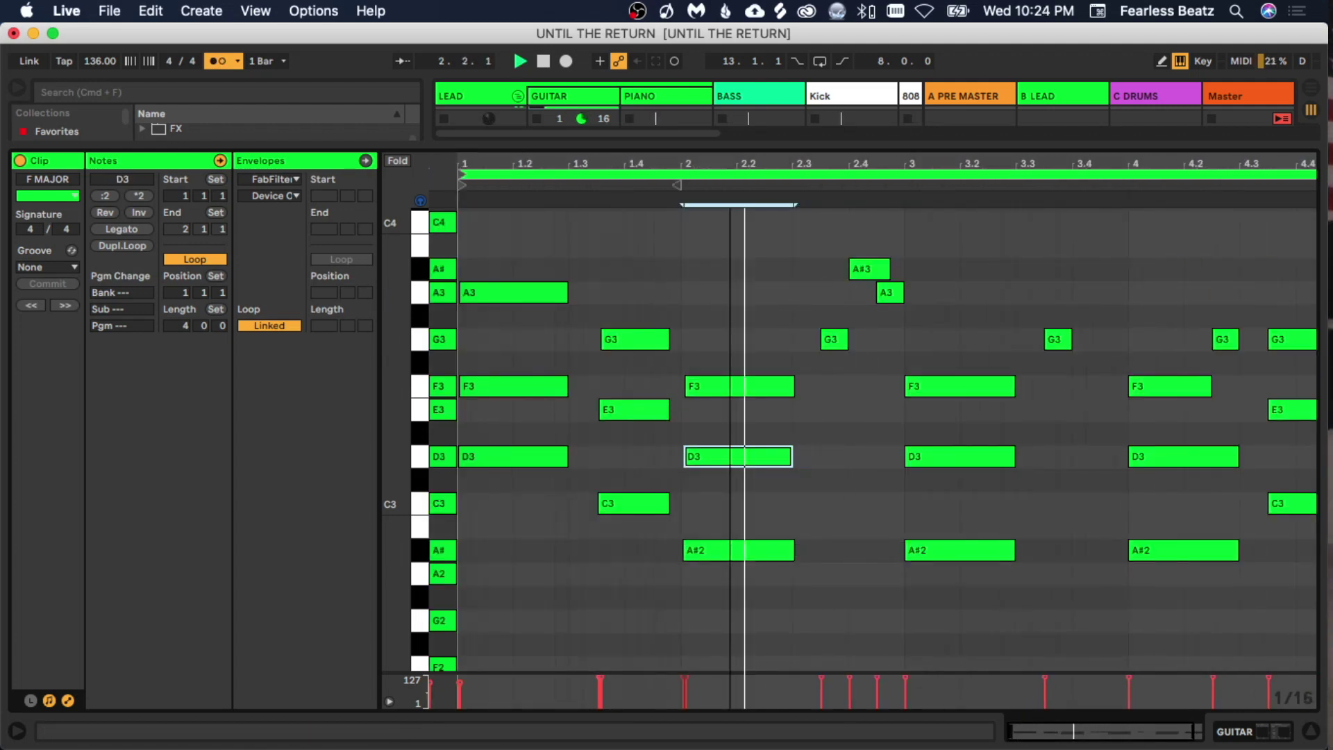
# Step: Offset the bar 2 melody notes, stagger bar 3's chord notes and nudge the G3 at 3.3.3 slightly late
pyautogui.moveTo(864, 164); pyautogui.dragTo(864, 203)
pyautogui.moveTo(860, 244); pyautogui.dragTo(878, 280)
pyautogui.moveTo(1007, 164); pyautogui.dragTo(717, 164)
pyautogui.moveTo(735, 354); pyautogui.dragTo(755, 552)
pyautogui.moveTo(1041, 164); pyautogui.dragTo(618, 164)
pyautogui.moveTo(972, 164); pyautogui.dragTo(650, 164)
pyautogui.moveTo(486, 340); pyautogui.dragTo(492, 340)
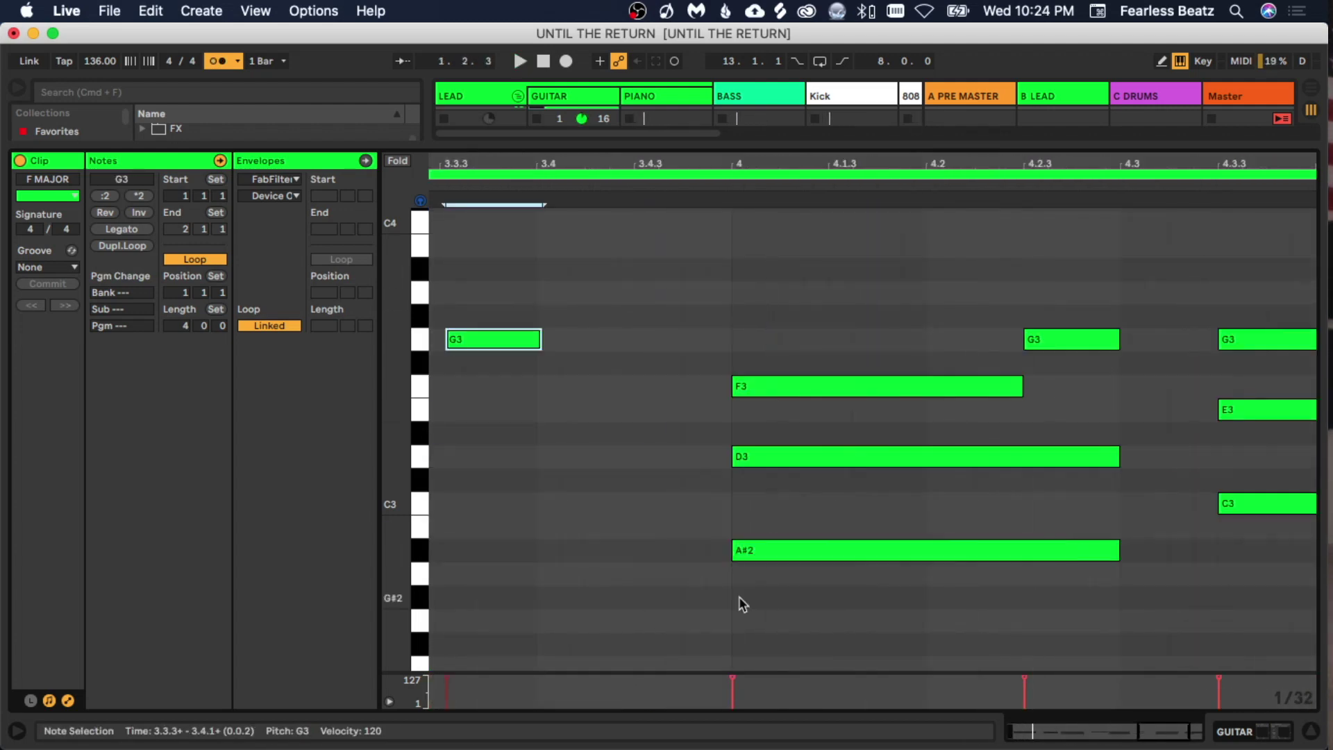
# Step: Stagger the starts of A#2, D3 and F3 in the chord at bar 4, from lowest to highest
pyautogui.moveTo(733, 551); pyautogui.dragTo(738, 550)
pyautogui.moveTo(733, 457); pyautogui.dragTo(740, 456)
pyautogui.moveTo(733, 386); pyautogui.dragTo(742, 386)
# Step: Nudge the G3 at 4.2.3 slightly late, stagger the final C3–E3–G3 chord and shorten it to end at about 4.4.4
pyautogui.moveTo(1041, 164); pyautogui.dragTo(853, 164)
pyautogui.moveTo(837, 339); pyautogui.dragTo(842, 340)
pyautogui.moveTo(1026, 411); pyautogui.dragTo(1041, 417)
pyautogui.moveTo(1314, 339); pyautogui.dragTo(1266, 339)
pyautogui.press('space')
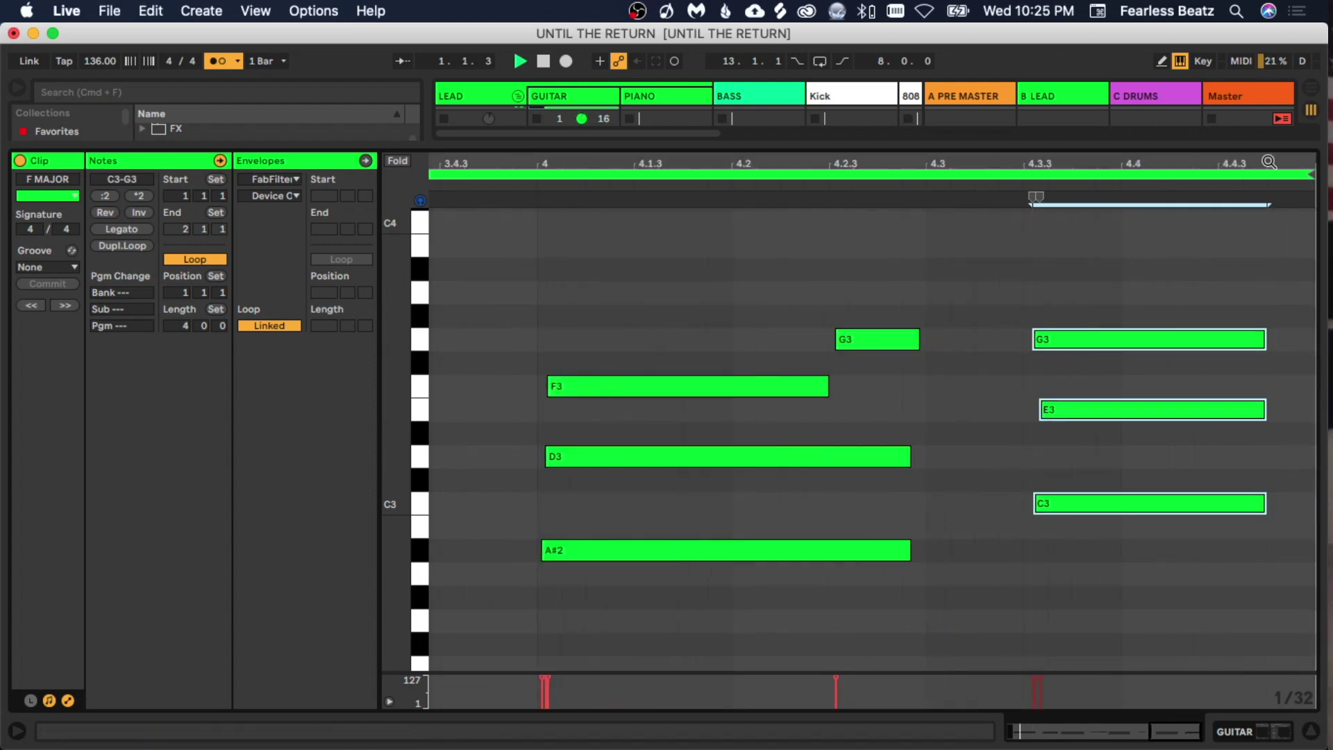
# Step: Fine-tune the staggered D3 and F3 starts of the chord at bar 2 and play back the clip
pyautogui.moveTo(1269, 161); pyautogui.dragTo(1269, 125)
pyautogui.moveTo(672, 164); pyautogui.dragTo(604, 202)
pyautogui.moveTo(604, 456); pyautogui.dragTo(608, 456)
pyautogui.moveTo(613, 386); pyautogui.dragTo(618, 386)
pyautogui.moveTo(639, 164); pyautogui.dragTo(671, 125)
pyautogui.click(185, 325)
pyautogui.press('space')
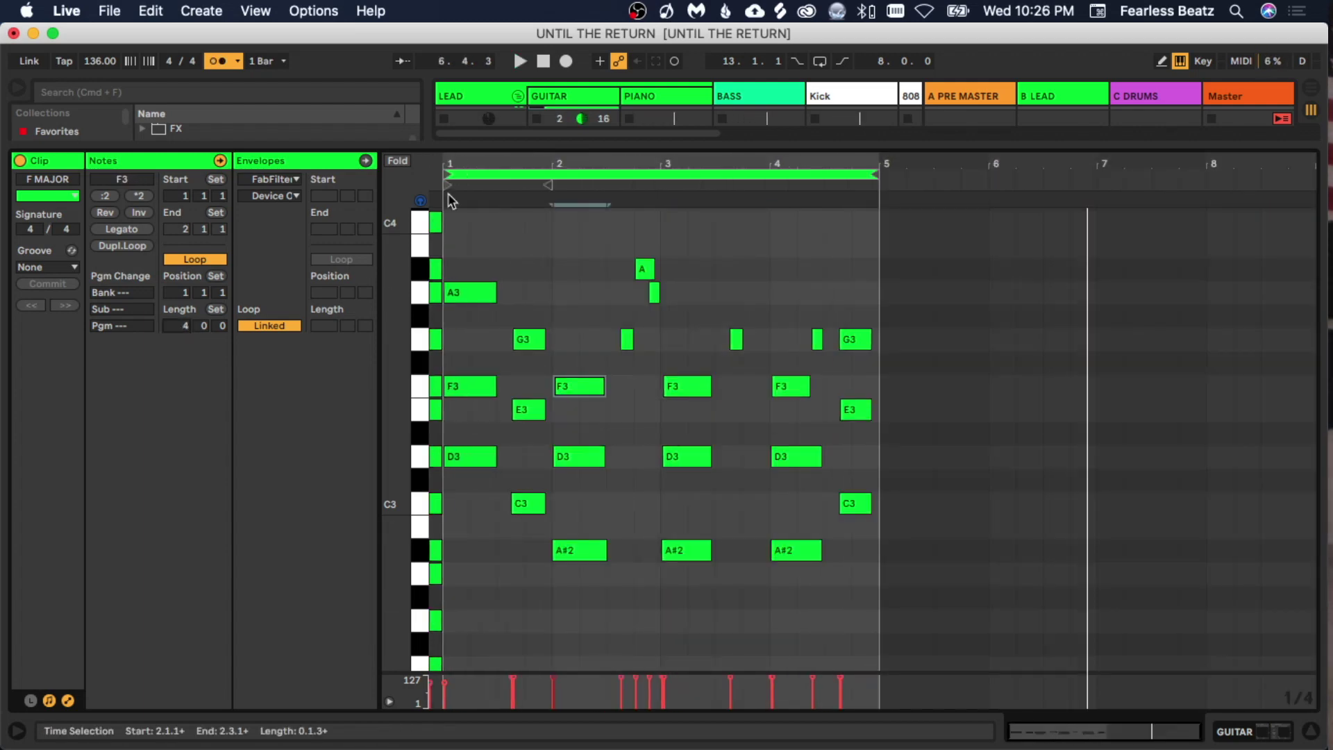
# Step: Lower the velocities of individual chord and melody notes in bars 1 to 3 by small, varying amounts
pyautogui.moveTo(452, 164); pyautogui.dragTo(452, 202)
pyautogui.moveTo(494, 682); pyautogui.dragTo(494, 692)
pyautogui.moveTo(791, 677); pyautogui.dragTo(792, 685)
pyautogui.moveTo(969, 677); pyautogui.dragTo(969, 685)
pyautogui.moveTo(1249, 164); pyautogui.dragTo(629, 164)
pyautogui.moveTo(646, 677); pyautogui.dragTo(645, 683)
pyautogui.moveTo(824, 678); pyautogui.dragTo(824, 683)
pyautogui.moveTo(830, 677); pyautogui.dragTo(830, 683)
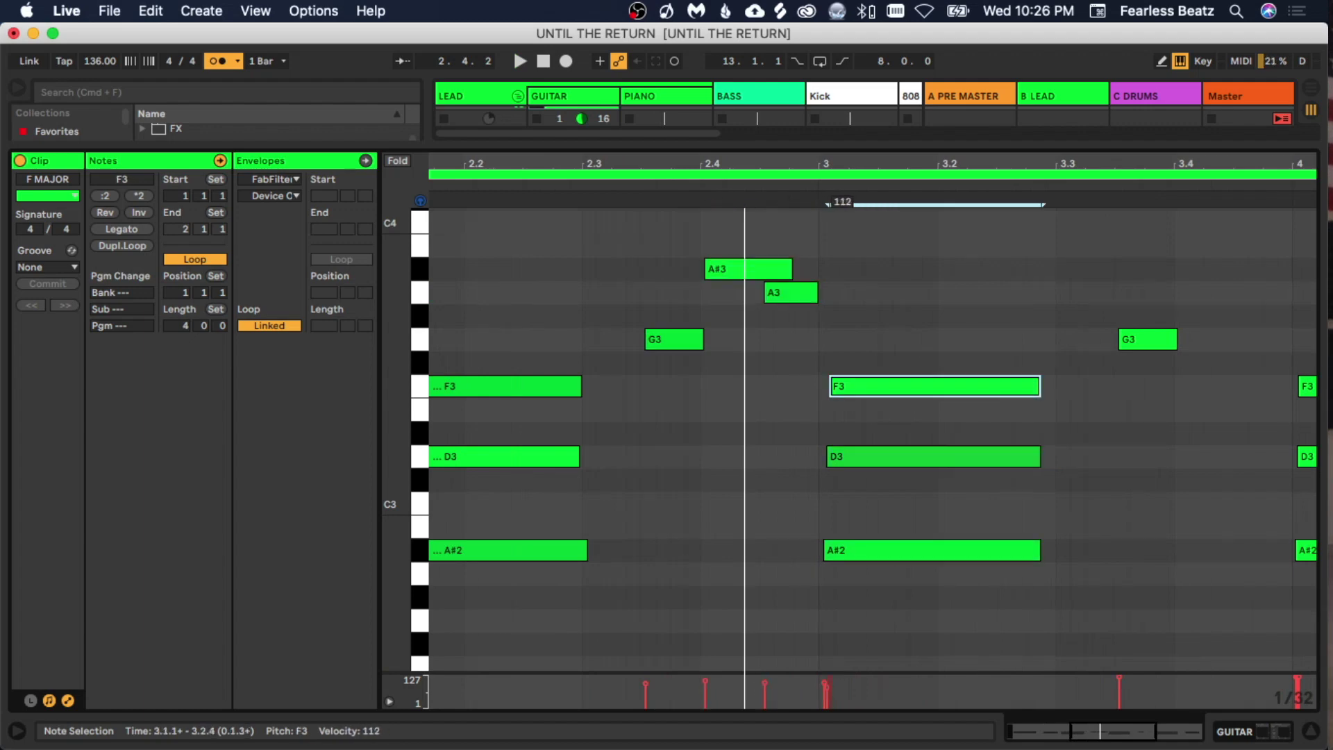
# Step: Lower the velocities of single notes toward the end of the clip, including the final chord's E3, and play it back
pyautogui.moveTo(1180, 164); pyautogui.dragTo(888, 164)
pyautogui.moveTo(1024, 678); pyautogui.dragTo(1024, 683)
pyautogui.moveTo(1141, 677); pyautogui.dragTo(1141, 691)
pyautogui.moveTo(1138, 164); pyautogui.dragTo(1139, 125)
pyautogui.click(1234, 306)
pyautogui.press('space')
pyautogui.press('space')
# Step: Set the clip's loop length to 8 bars and duplicate all four bars of notes into bars 5 to 8
pyautogui.click(186, 327)
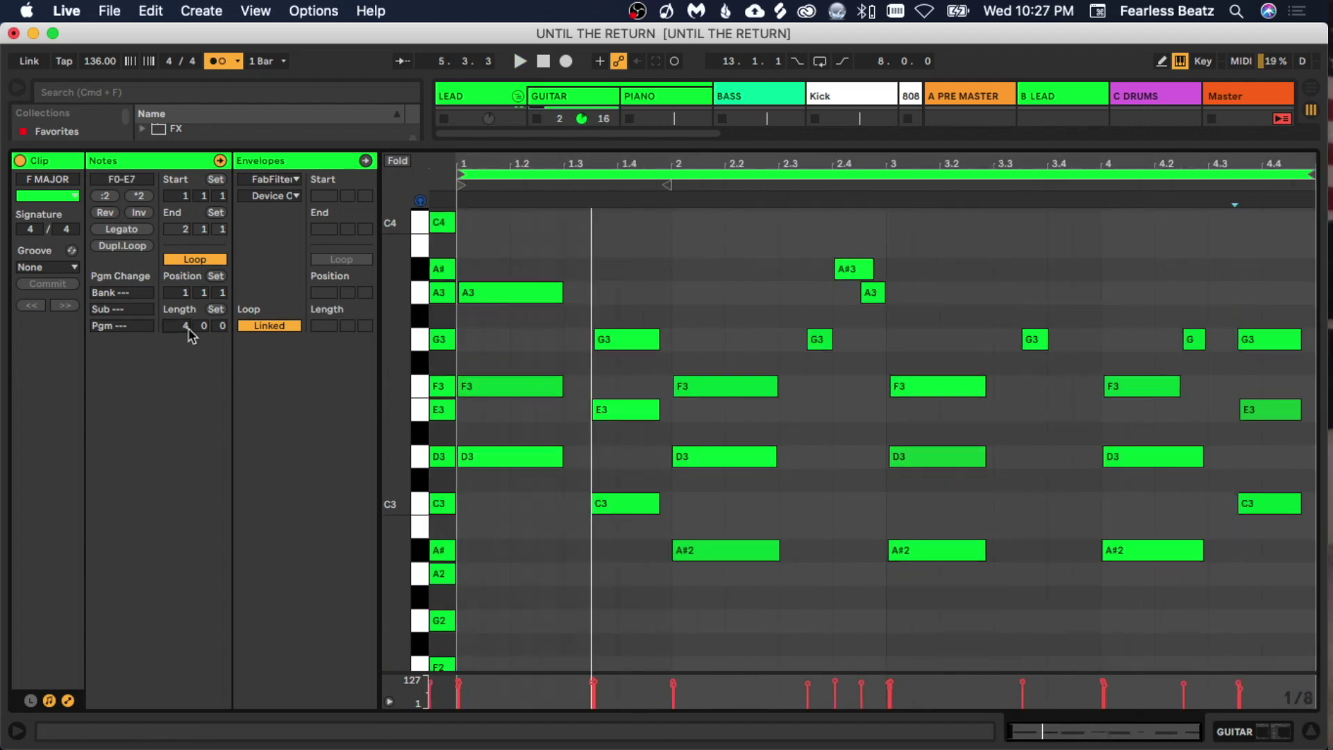
pyautogui.write('8')
pyautogui.press('Return')
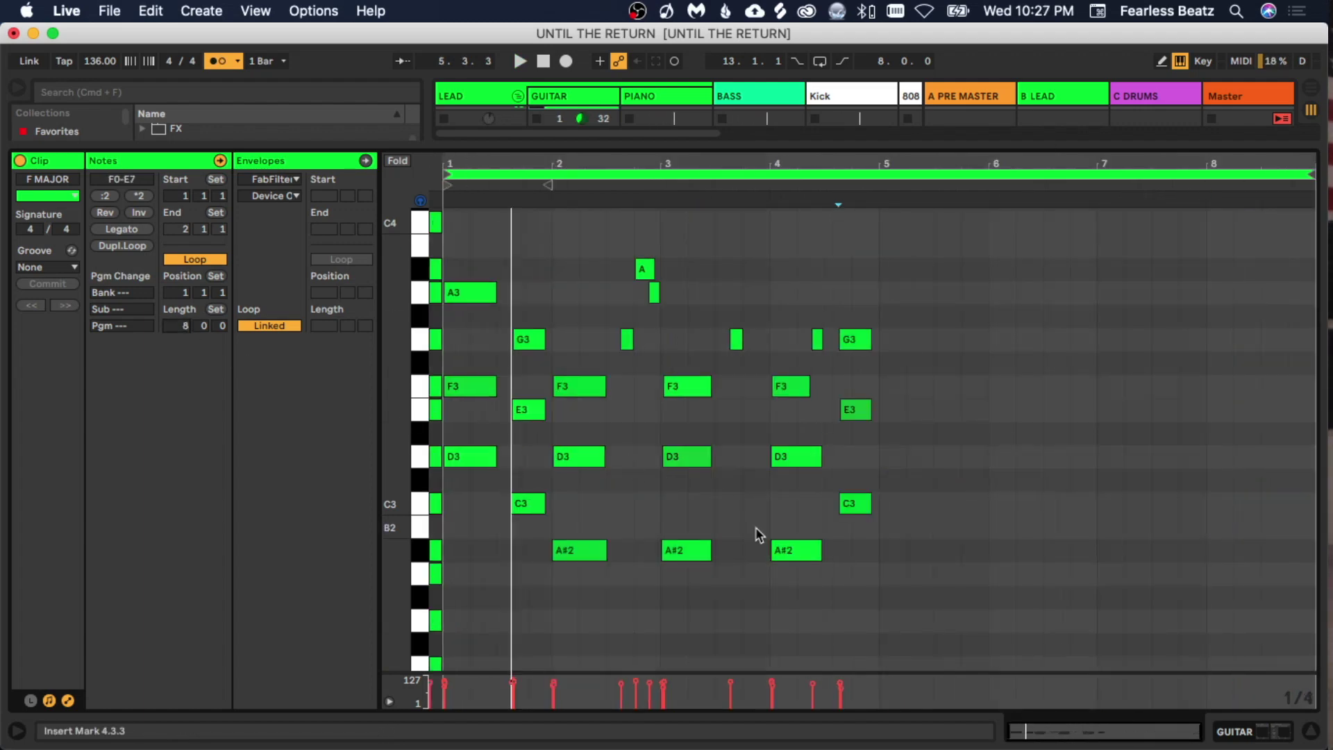
pyautogui.moveTo(877, 580); pyautogui.dragTo(444, 205)
pyautogui.press('super+d')
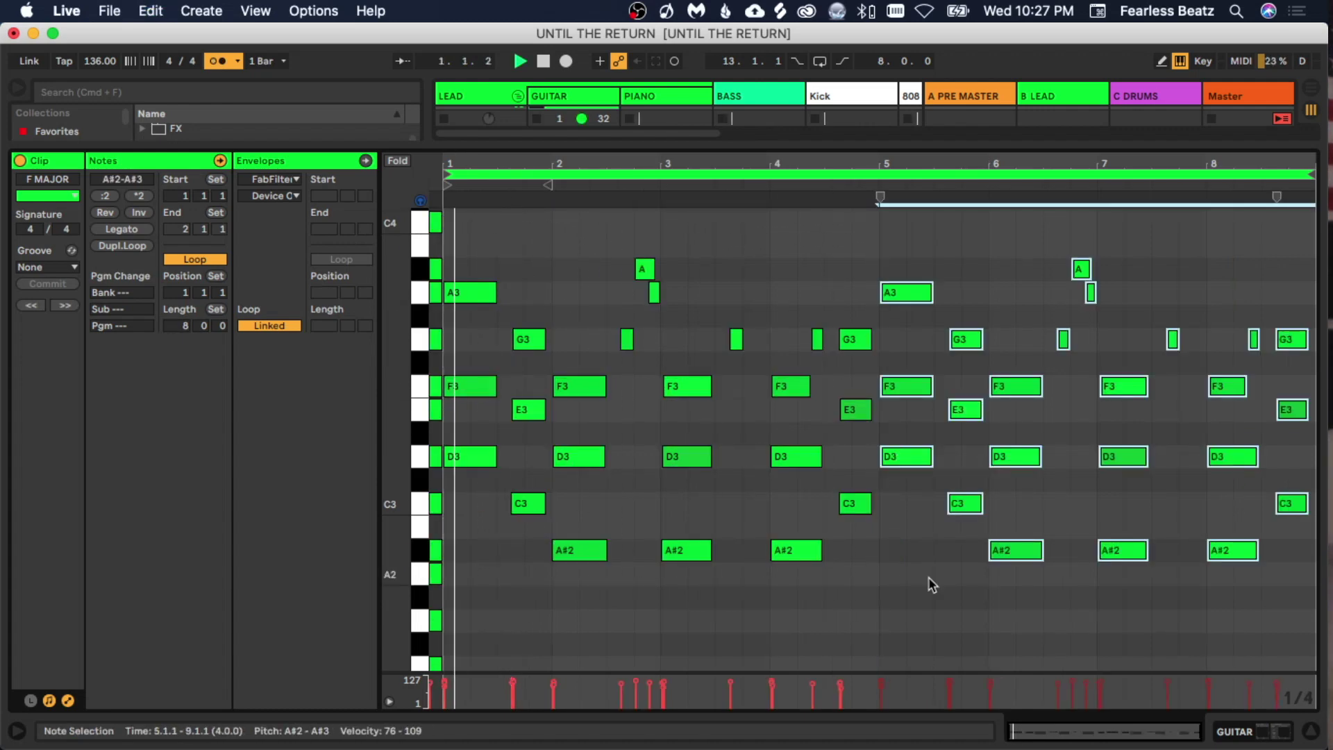
pyautogui.click(883, 555)
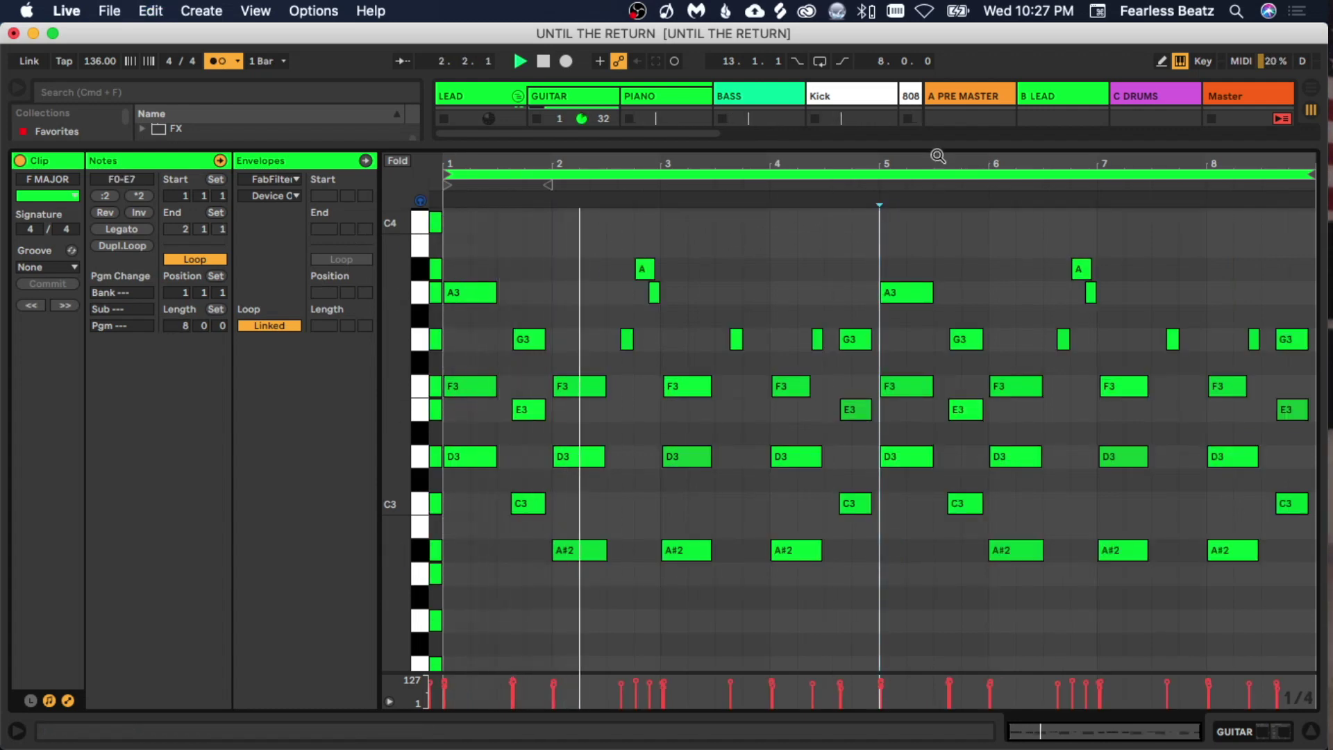
# Step: Turn the D3–F3–A3 chord at bar 5 into two shorter hits, ending at 5.2.2 and starting again near 5.2.3, and play back the clip
pyautogui.moveTo(938, 156); pyautogui.dragTo(825, 456)
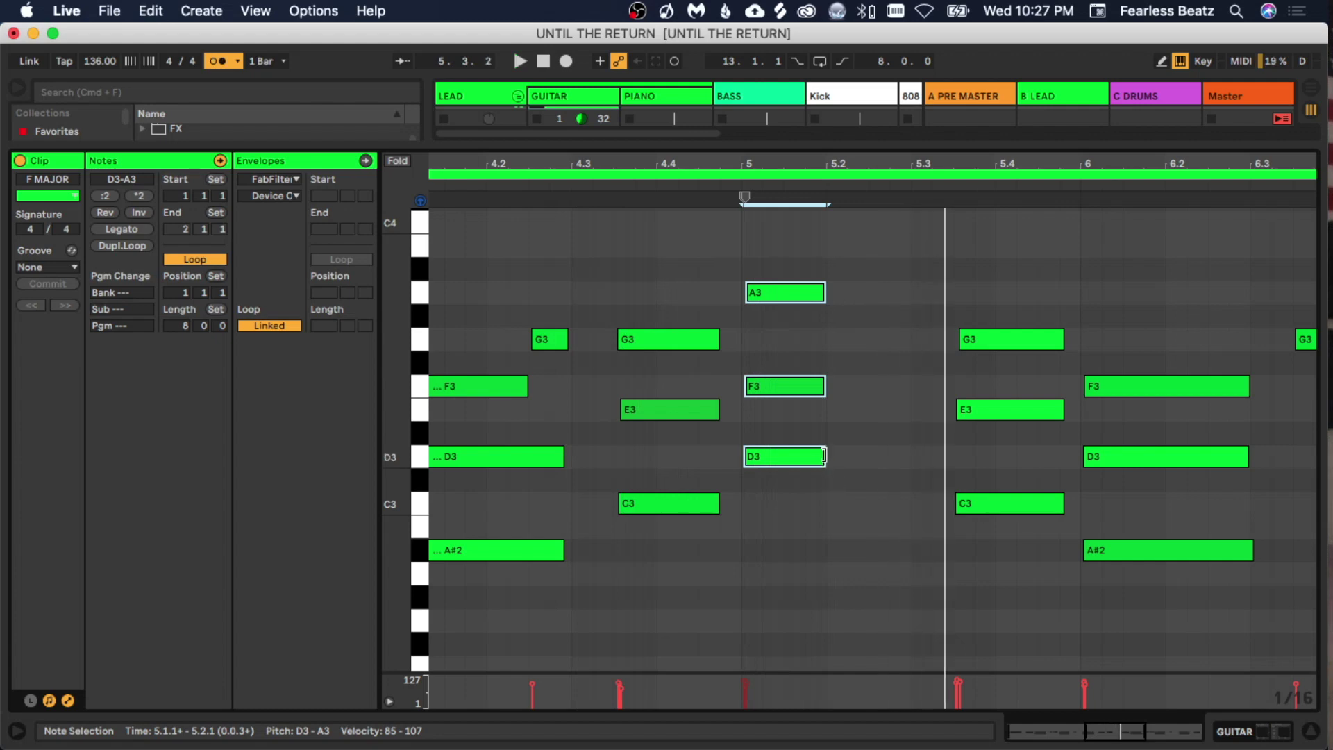
pyautogui.moveTo(821, 452); pyautogui.dragTo(925, 275)
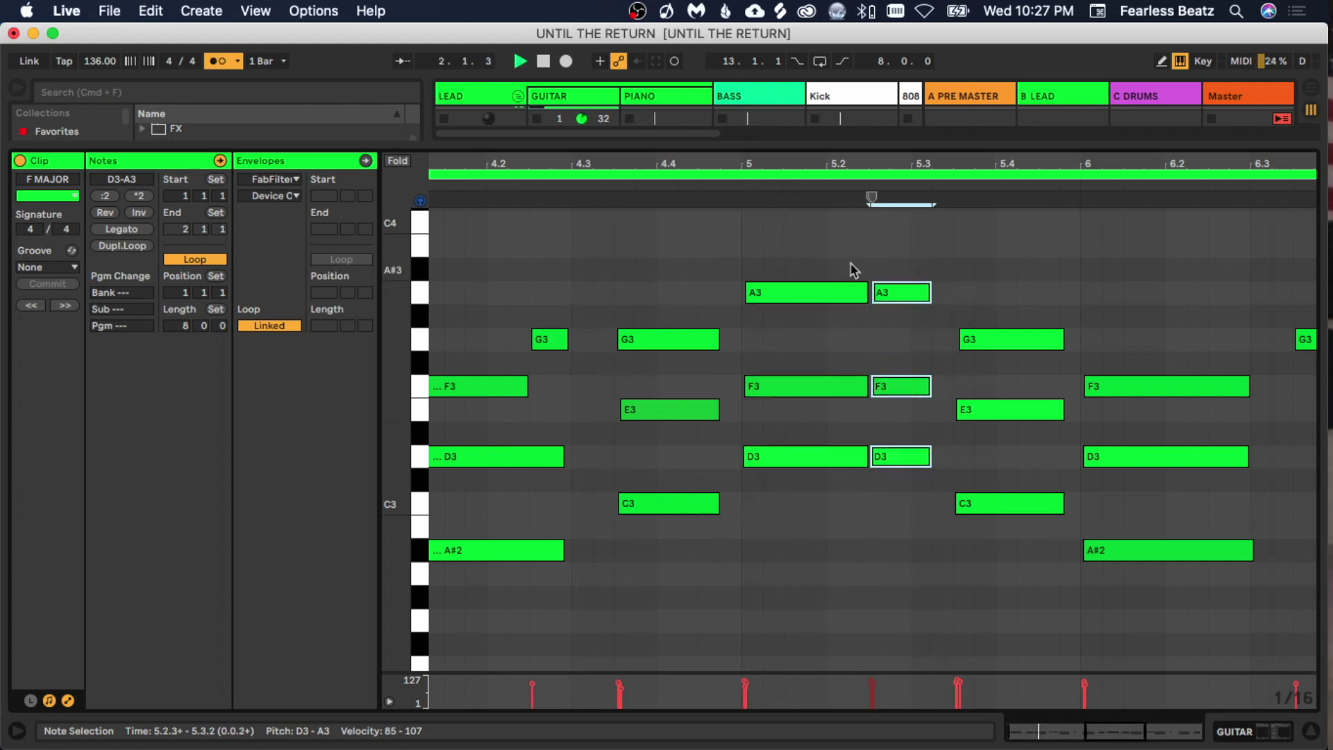
pyautogui.moveTo(847, 249); pyautogui.dragTo(846, 479)
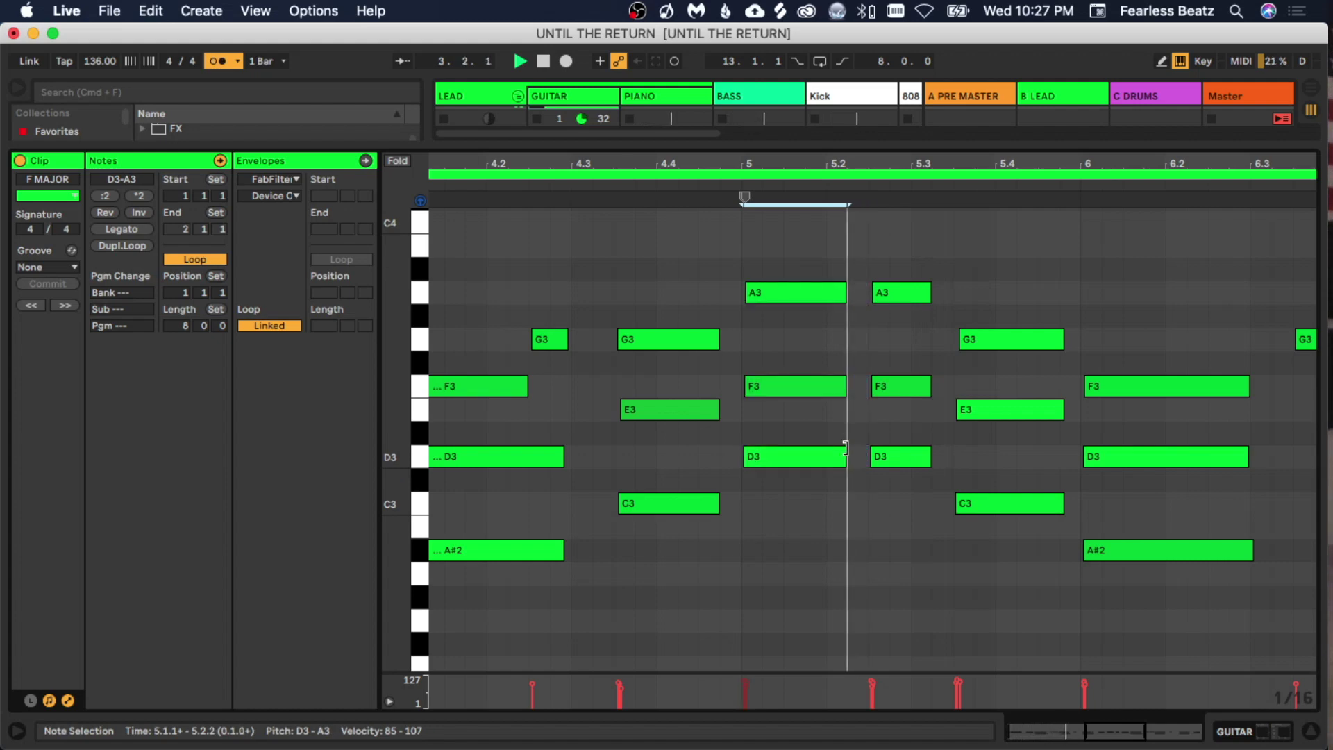
pyautogui.click(847, 491)
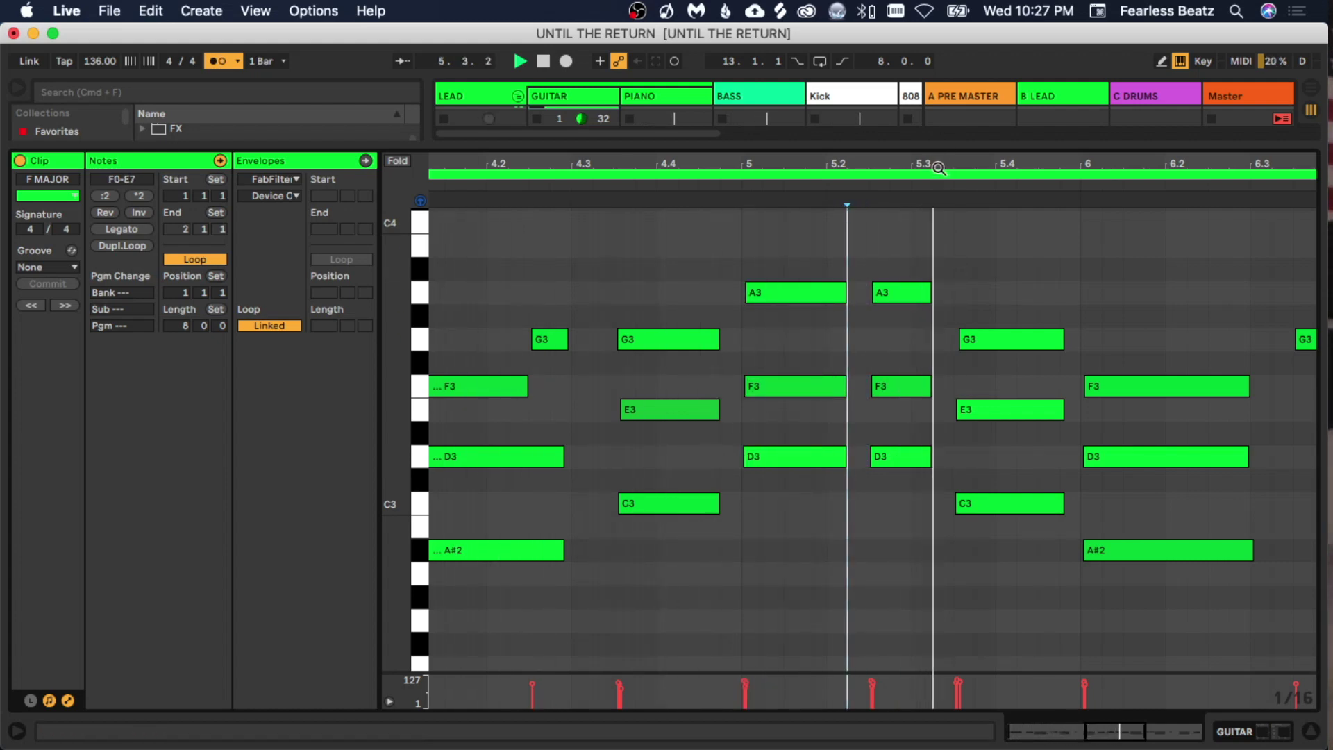
pyautogui.moveTo(1026, 155); pyautogui.dragTo(1082, 151)
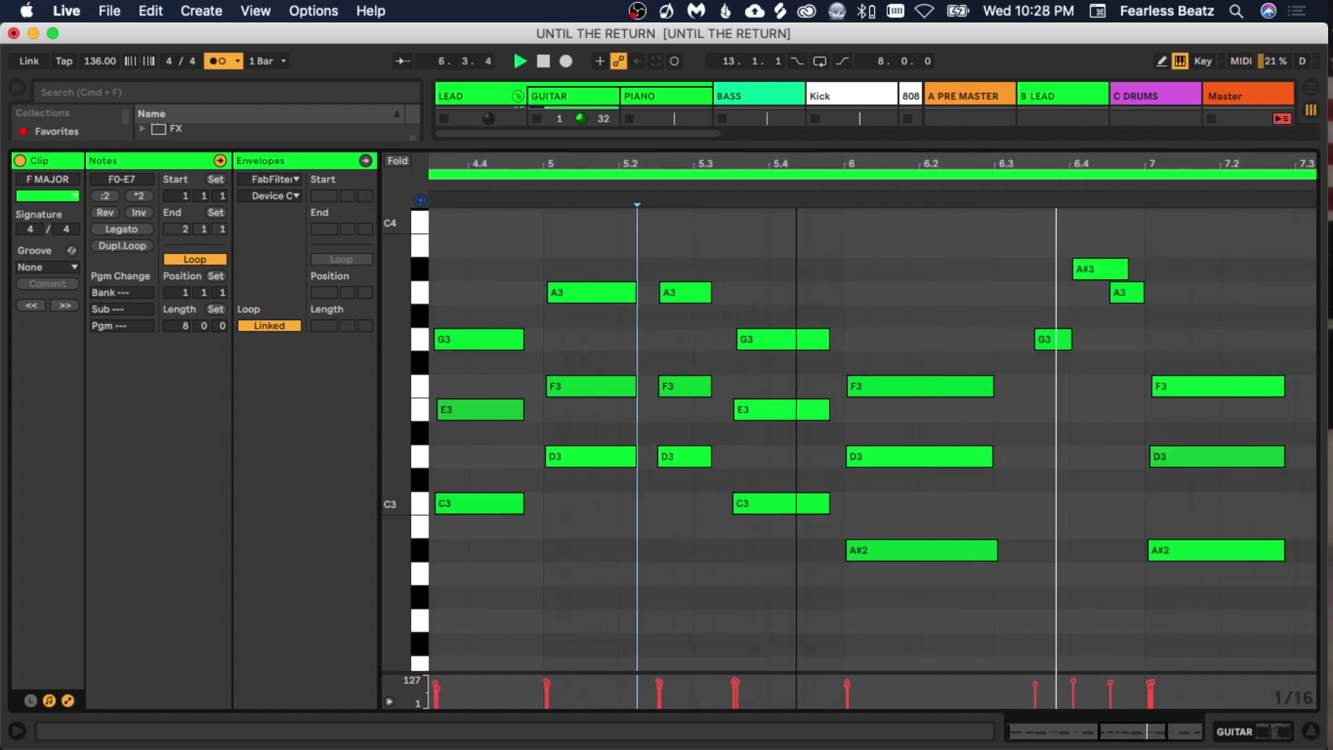
pyautogui.moveTo(796, 163); pyautogui.dragTo(792, 159)
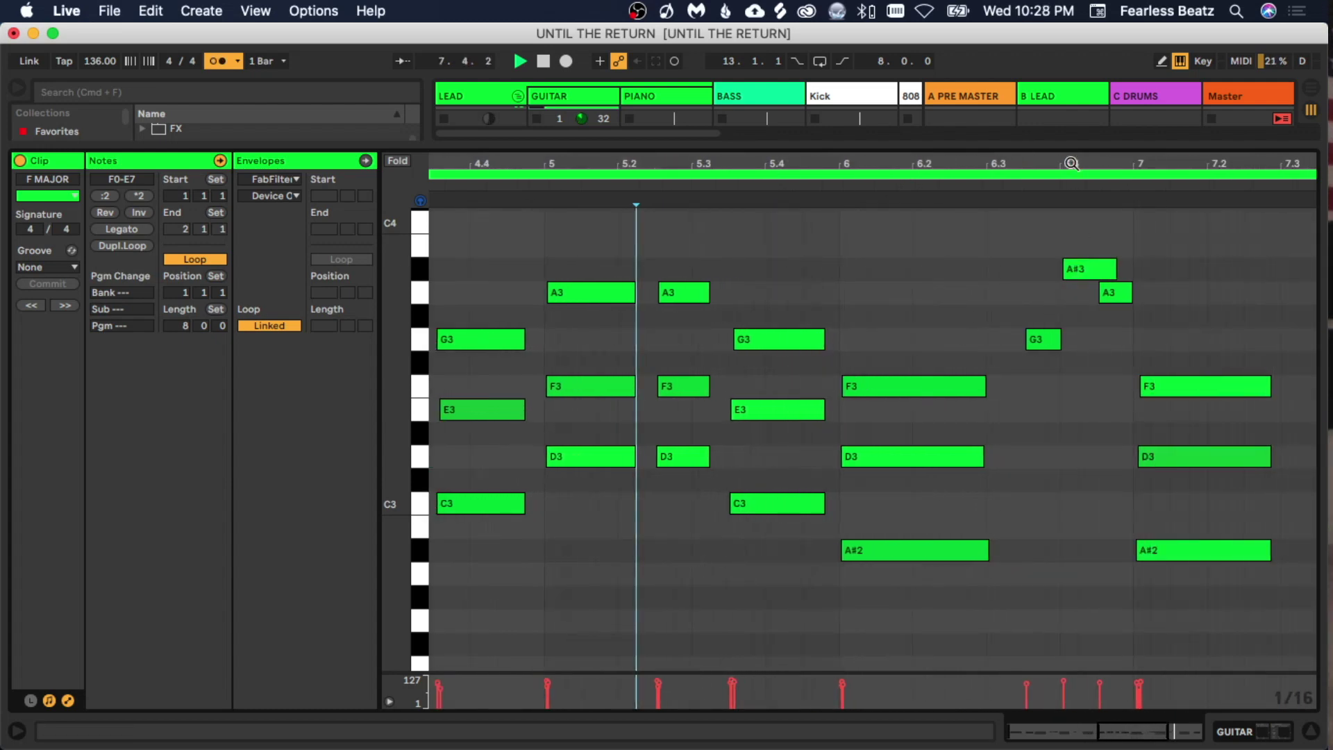
pyautogui.moveTo(1071, 163); pyautogui.dragTo(1068, 148)
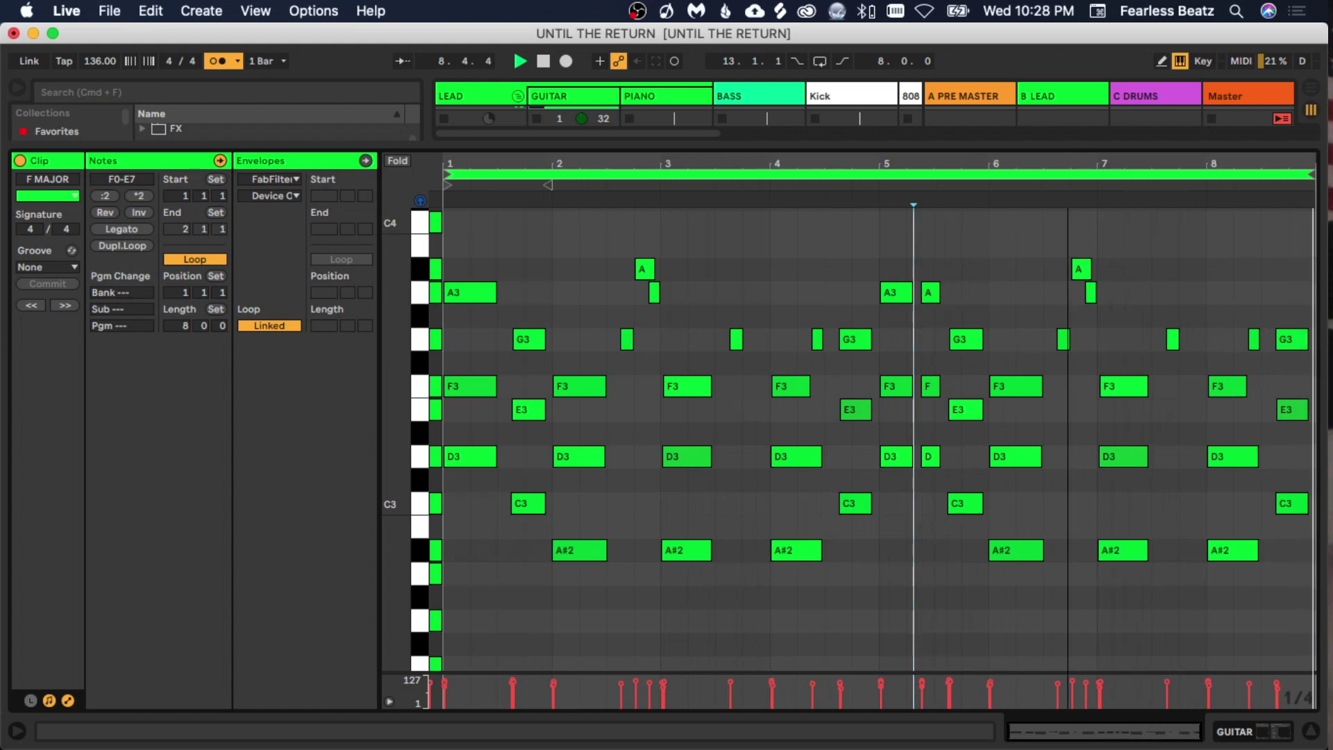
pyautogui.press('space')
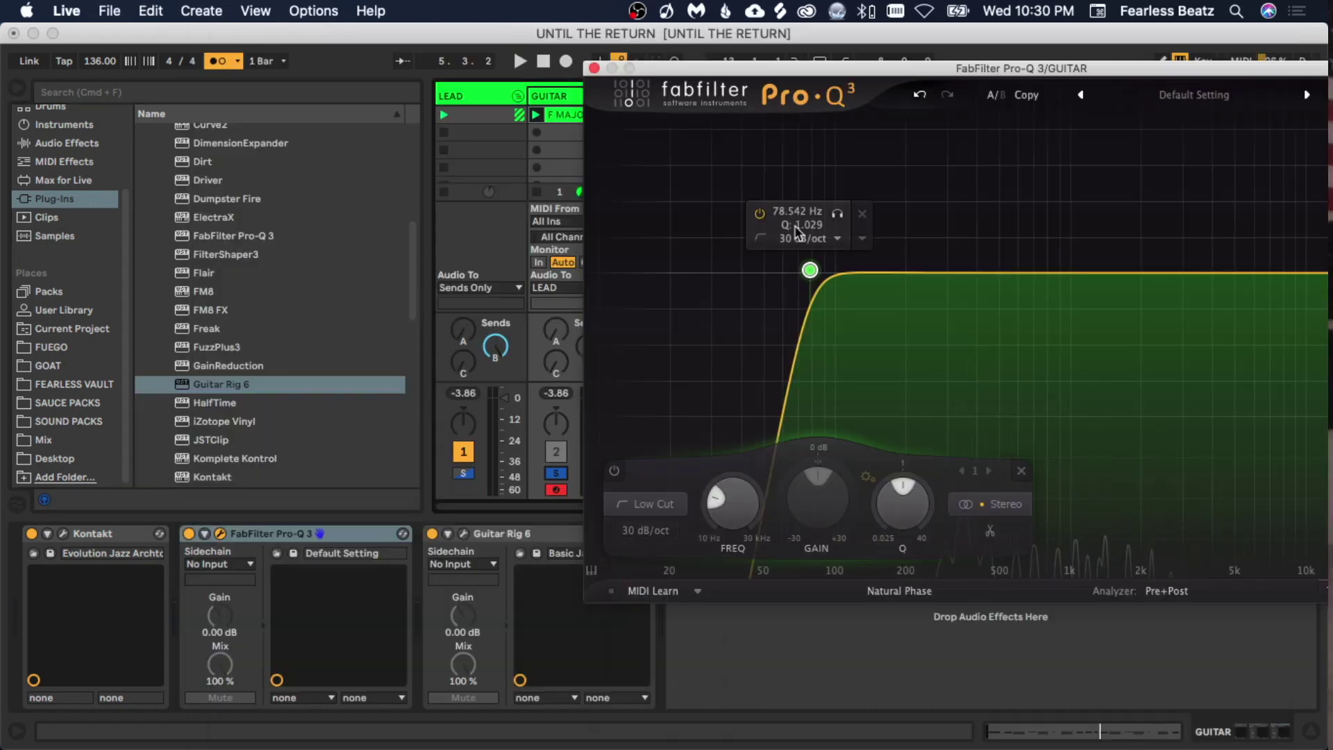
# Step: Raise the cutoff frequency of the 30 dB/oct low cut in the guitar's FabFilter Pro-Q 3
pyautogui.moveTo(809, 272); pyautogui.dragTo(936, 276)
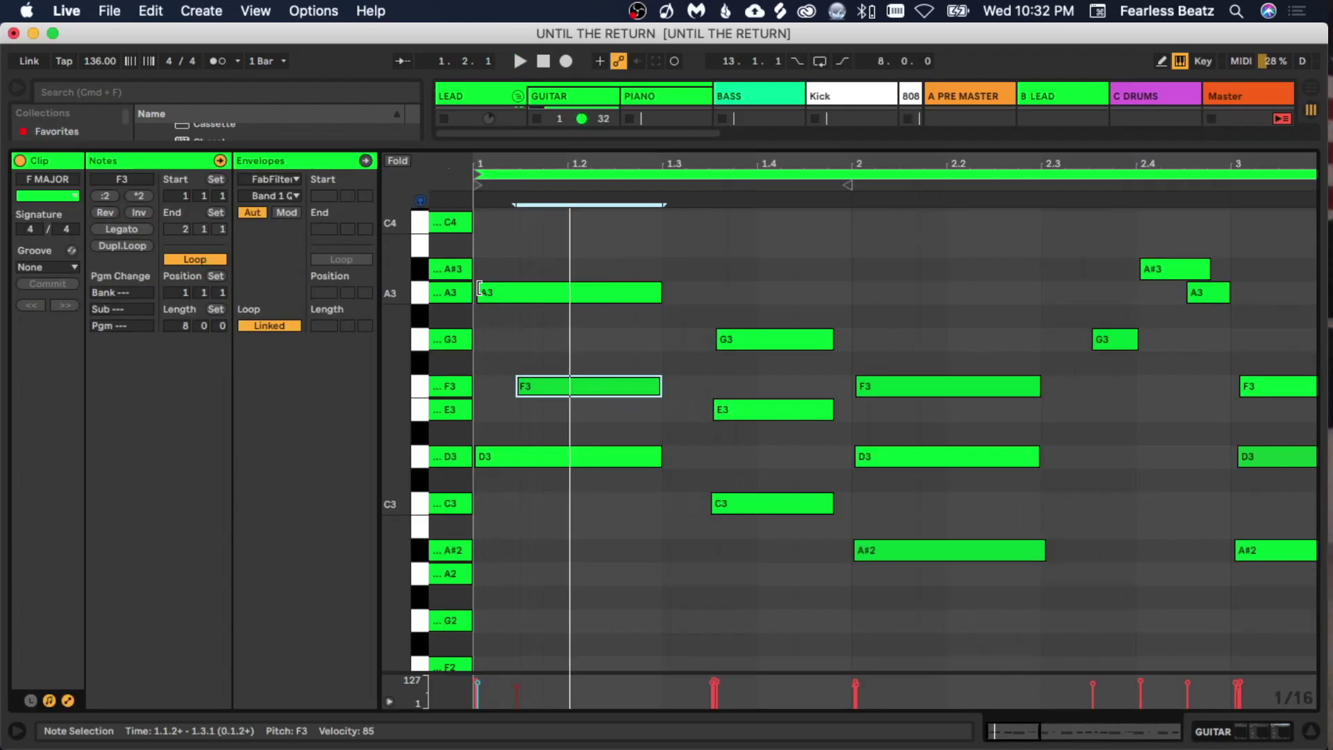
# Step: Strum the first chord more widely by delaying A3 to just after 1.2.1 and nudging F3 slightly later, checking it in playback
pyautogui.moveTo(479, 288); pyautogui.dragTo(562, 291)
pyautogui.press('space')
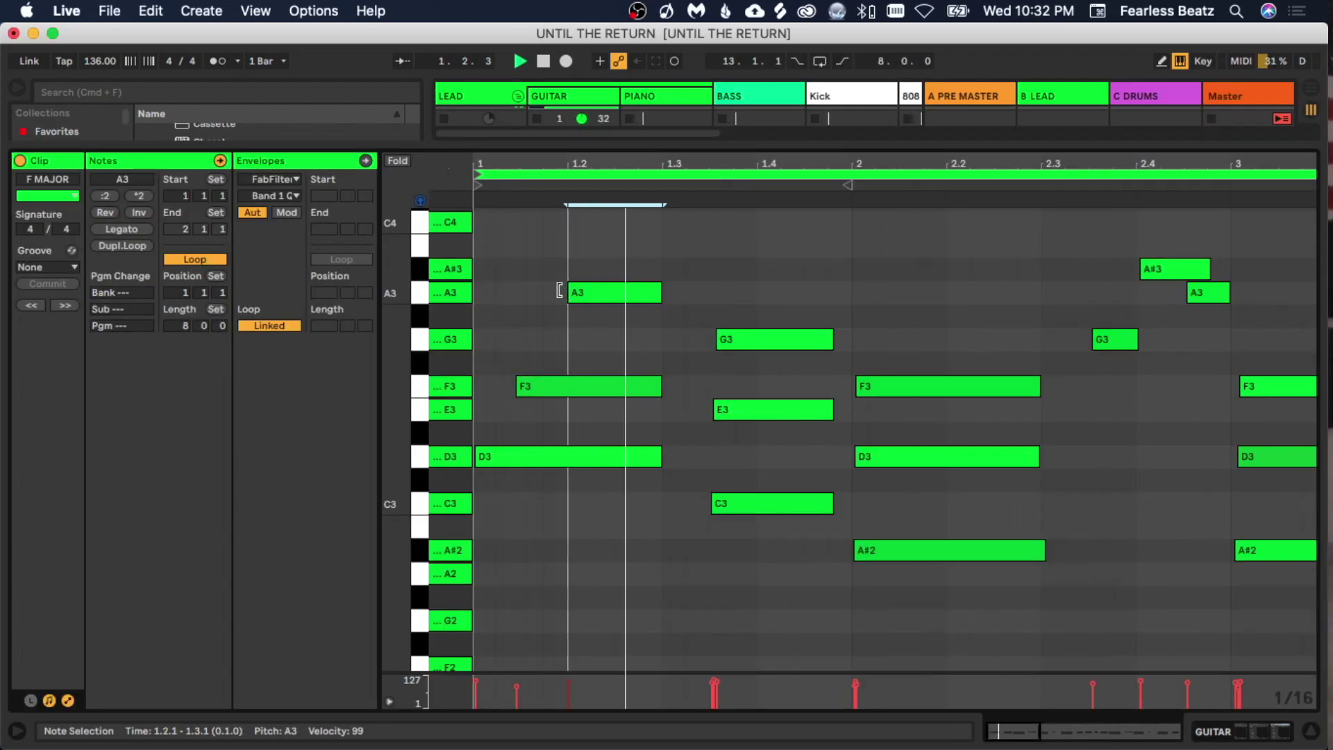
pyautogui.click(579, 293)
pyautogui.moveTo(573, 300); pyautogui.dragTo(576, 299)
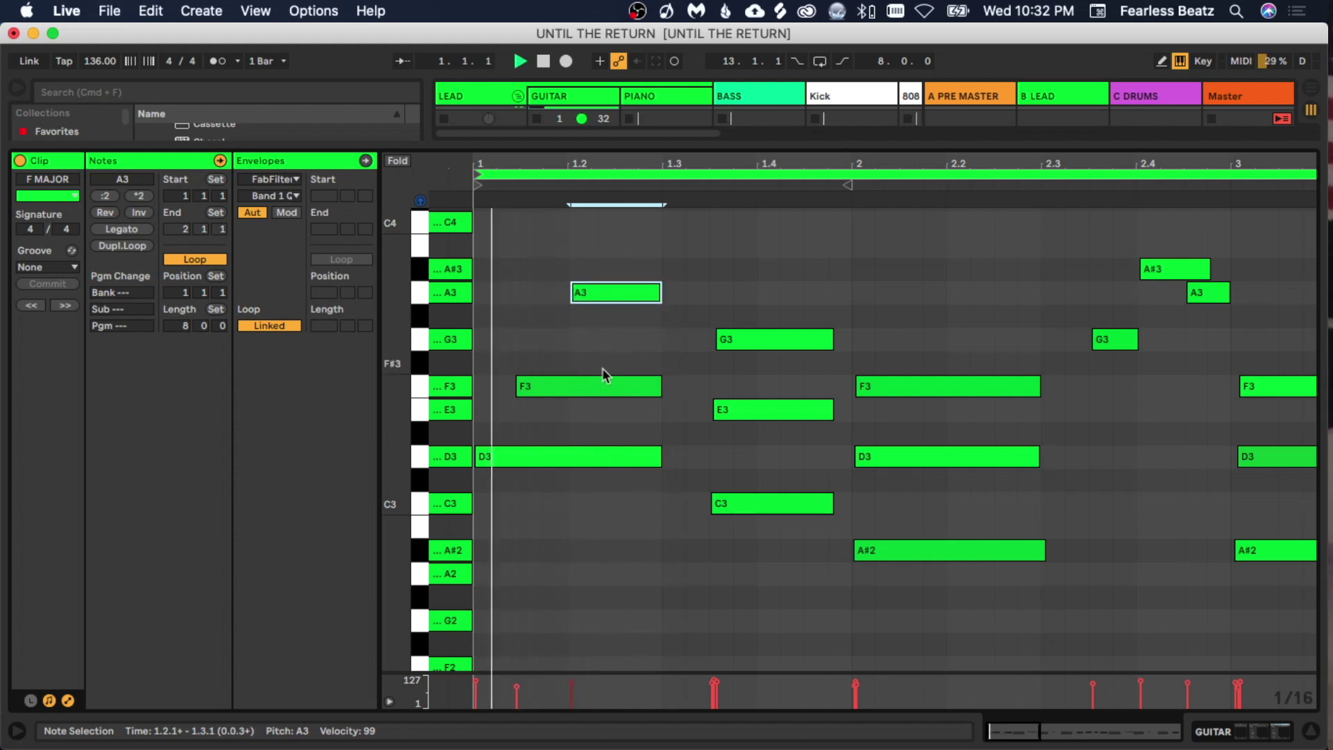
pyautogui.click(587, 386)
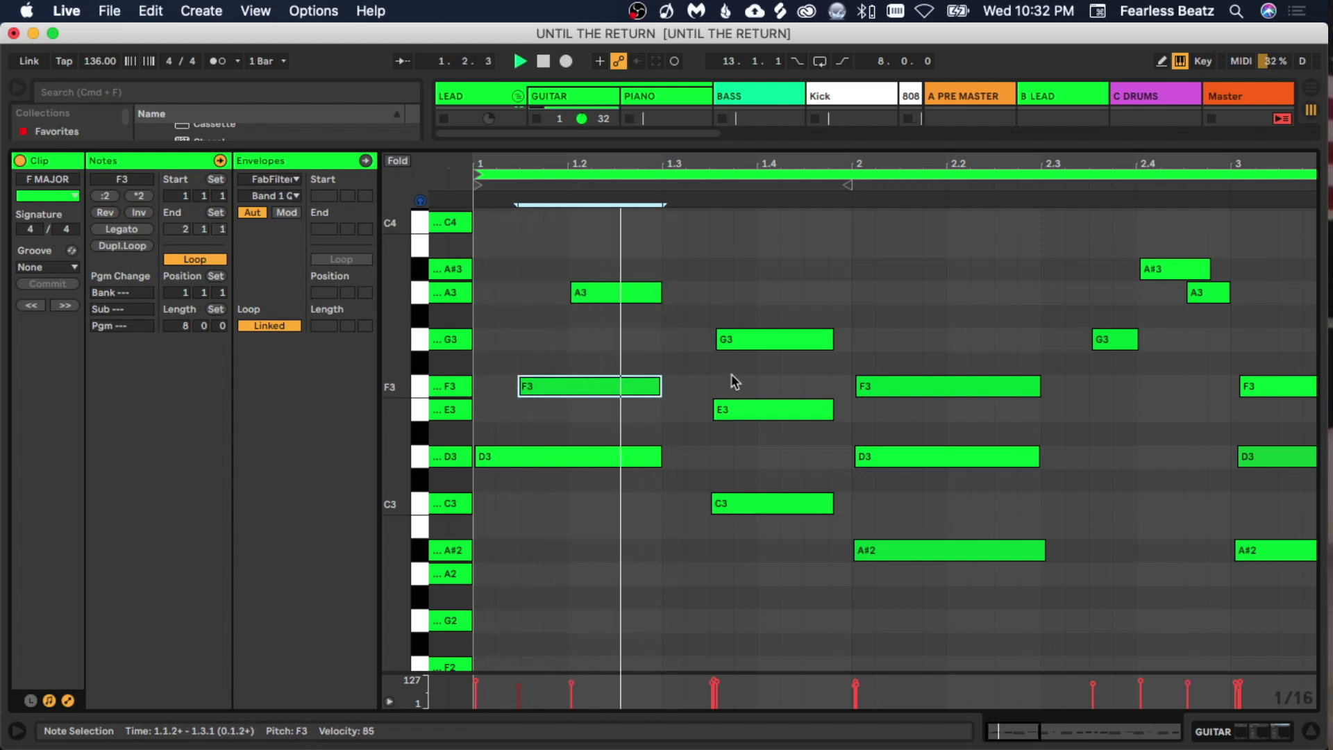
pyautogui.click(715, 410)
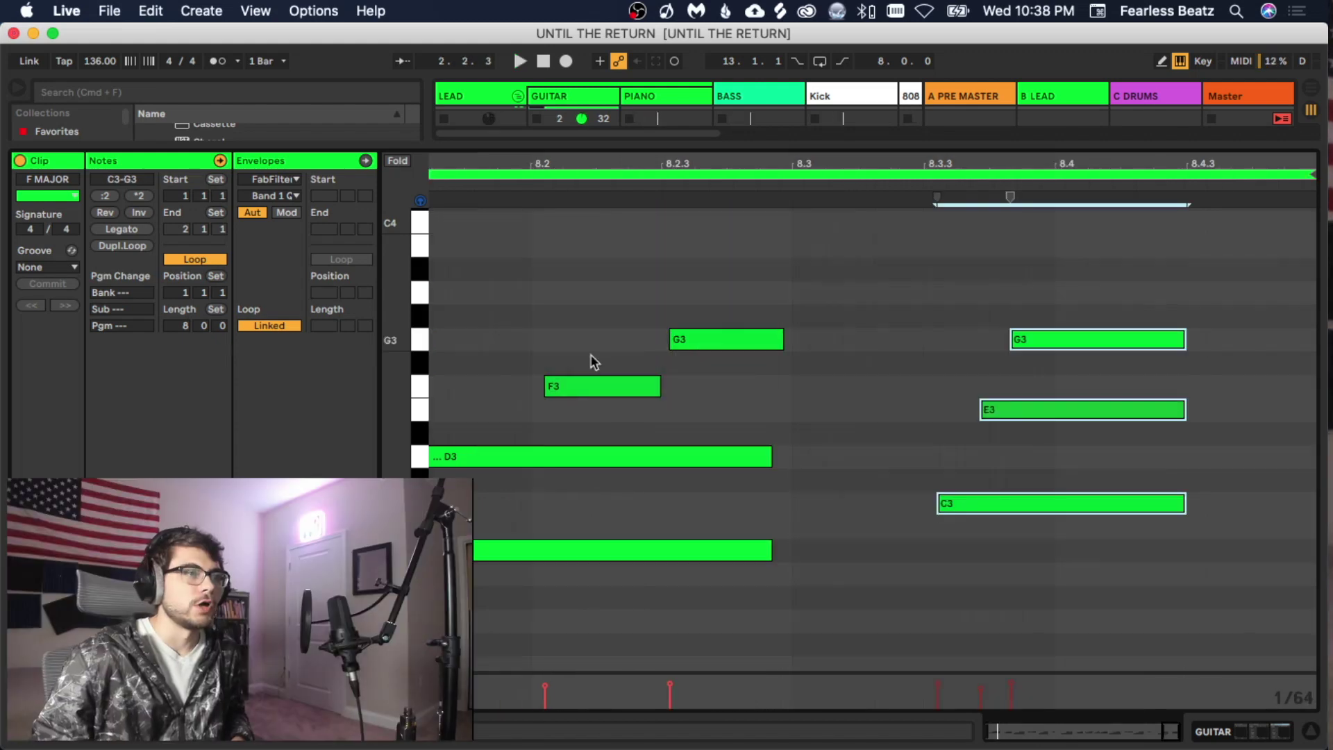
# Step: Show the guitar track's device chain
pyautogui.moveTo(630, 173); pyautogui.dragTo(630, 150)
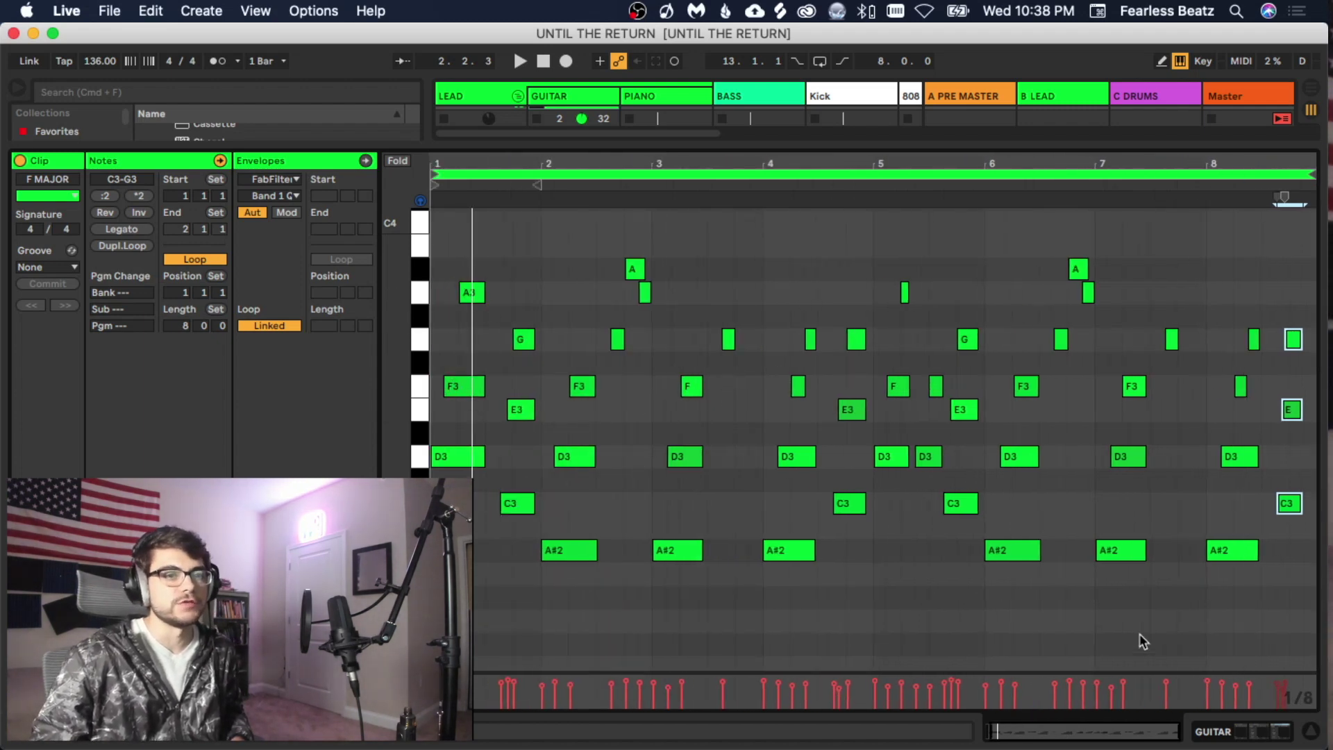
pyautogui.hotkey('shift', 'Tab')
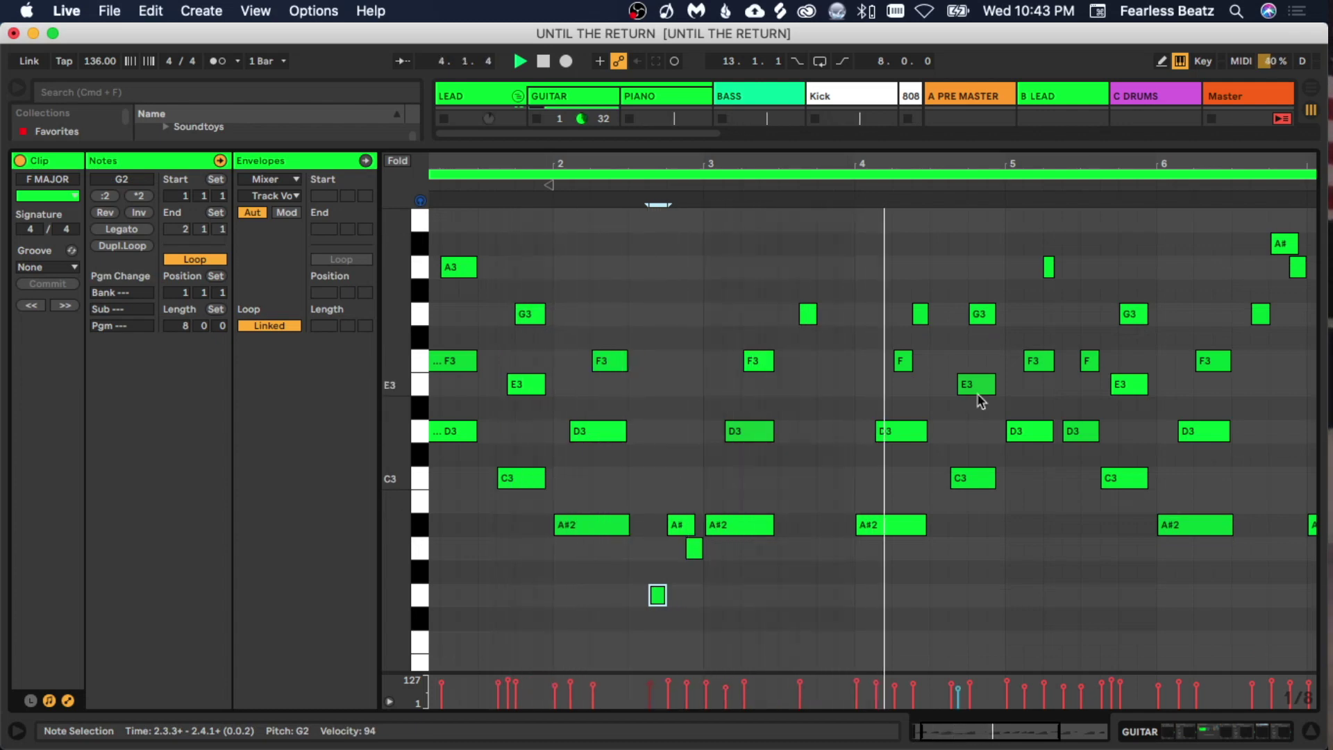
# Step: Copy the low G2–A#2–A2 run from the end of bar 2 to the ends of bars 3, 6 and 7, and play back the clip
pyautogui.moveTo(661, 597); pyautogui.dragTo(1259, 604)
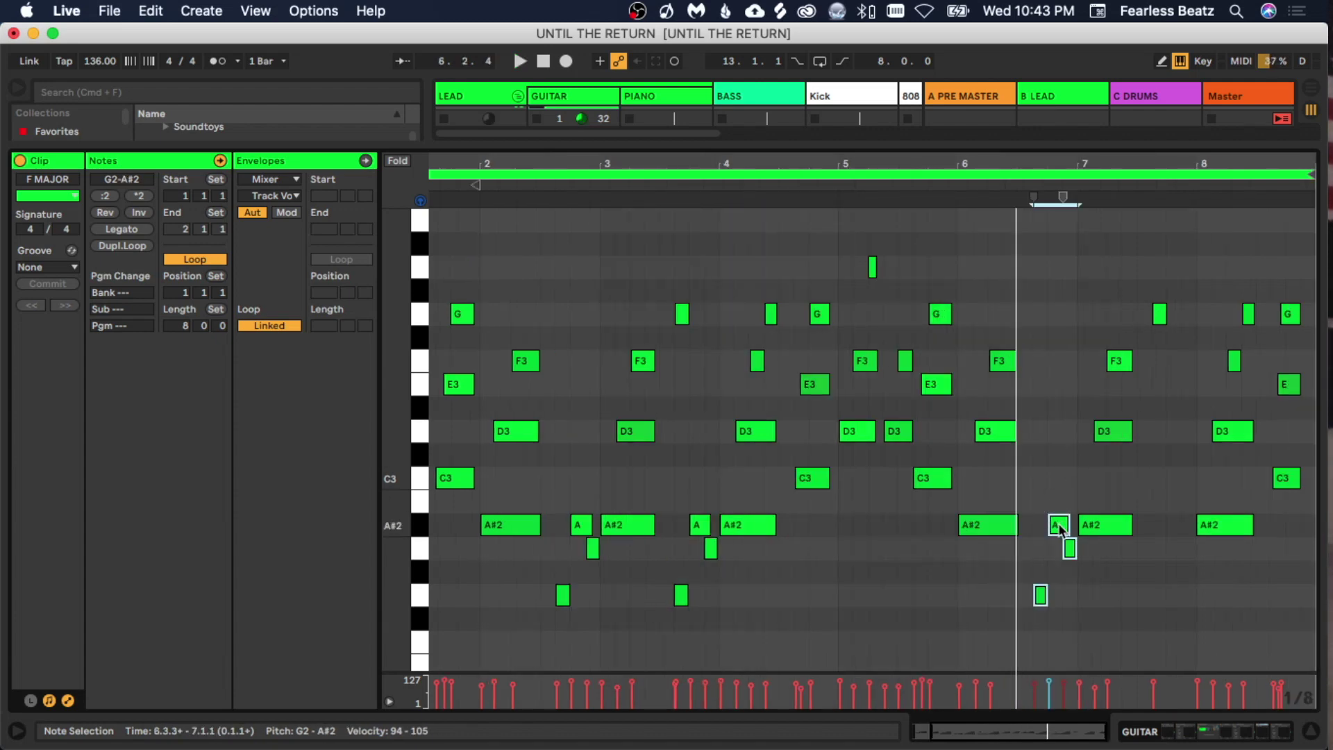
pyautogui.moveTo(1058, 522); pyautogui.dragTo(1173, 530)
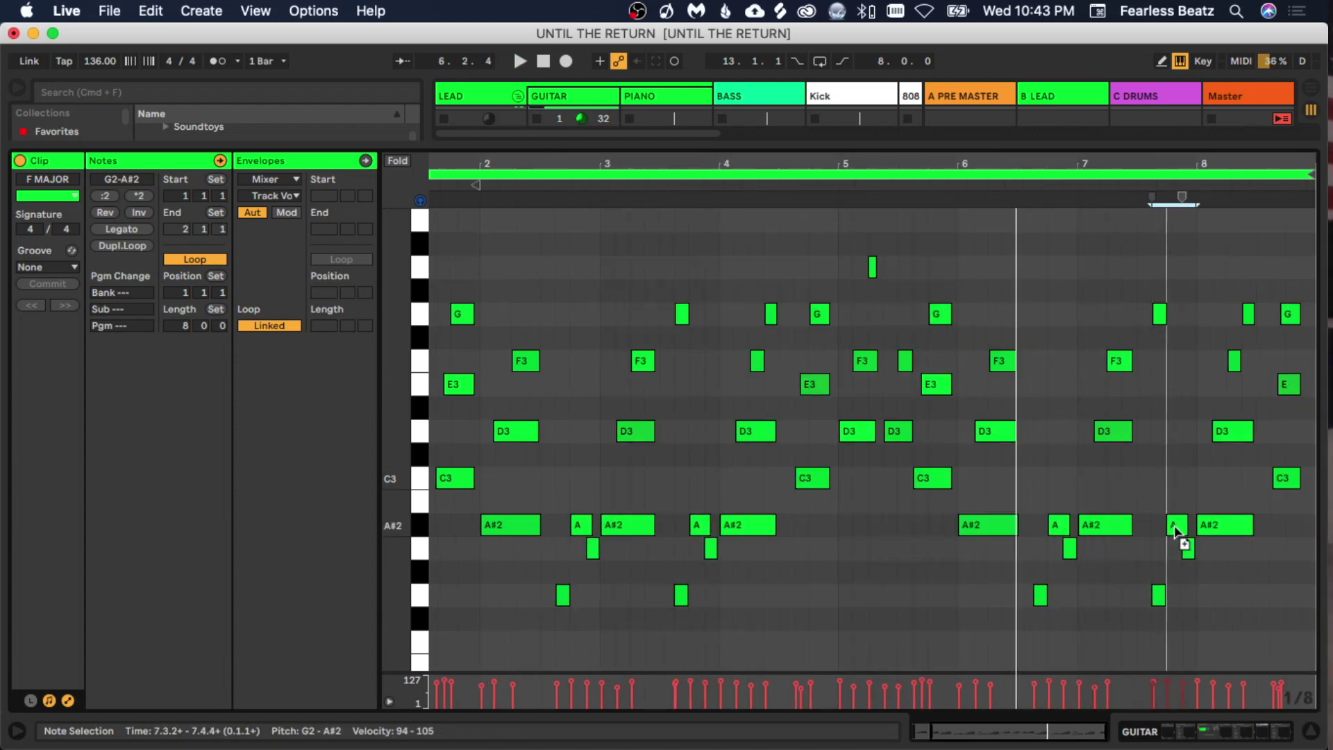
pyautogui.click(1196, 573)
pyautogui.press('space')
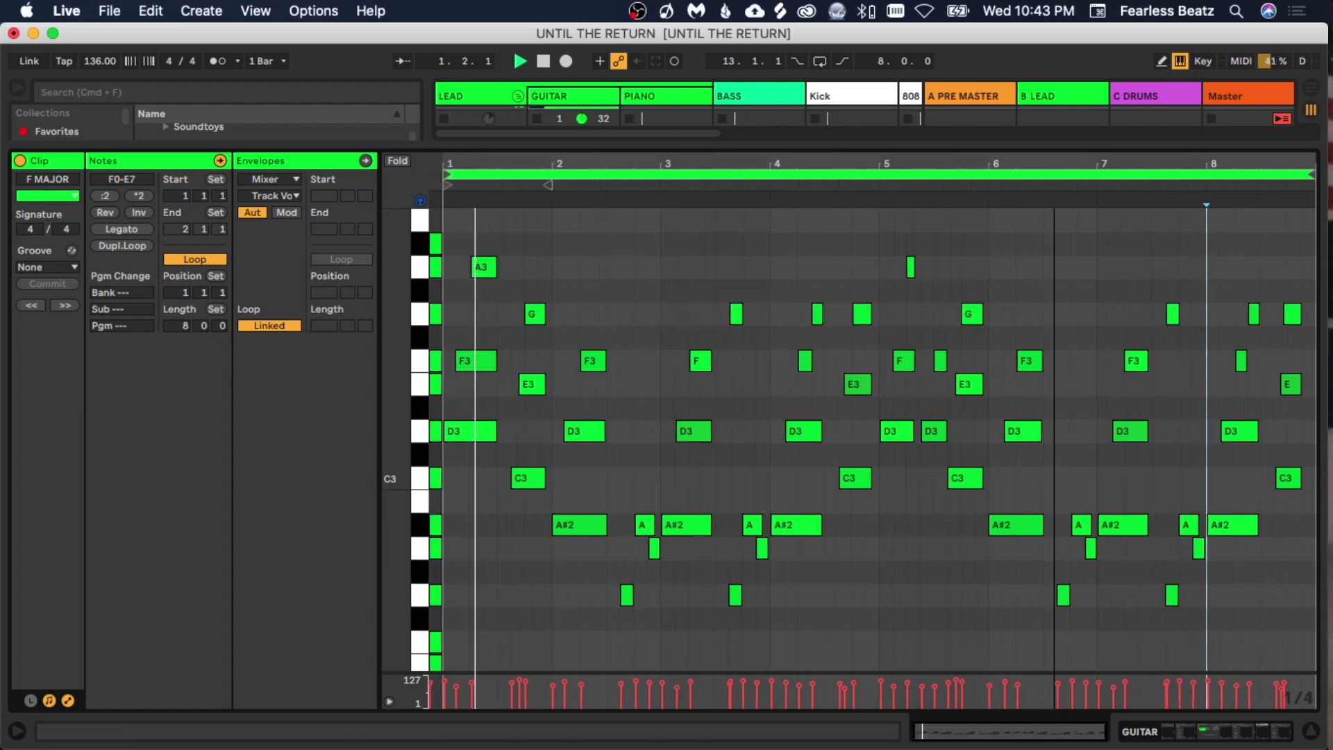
pyautogui.click(855, 551)
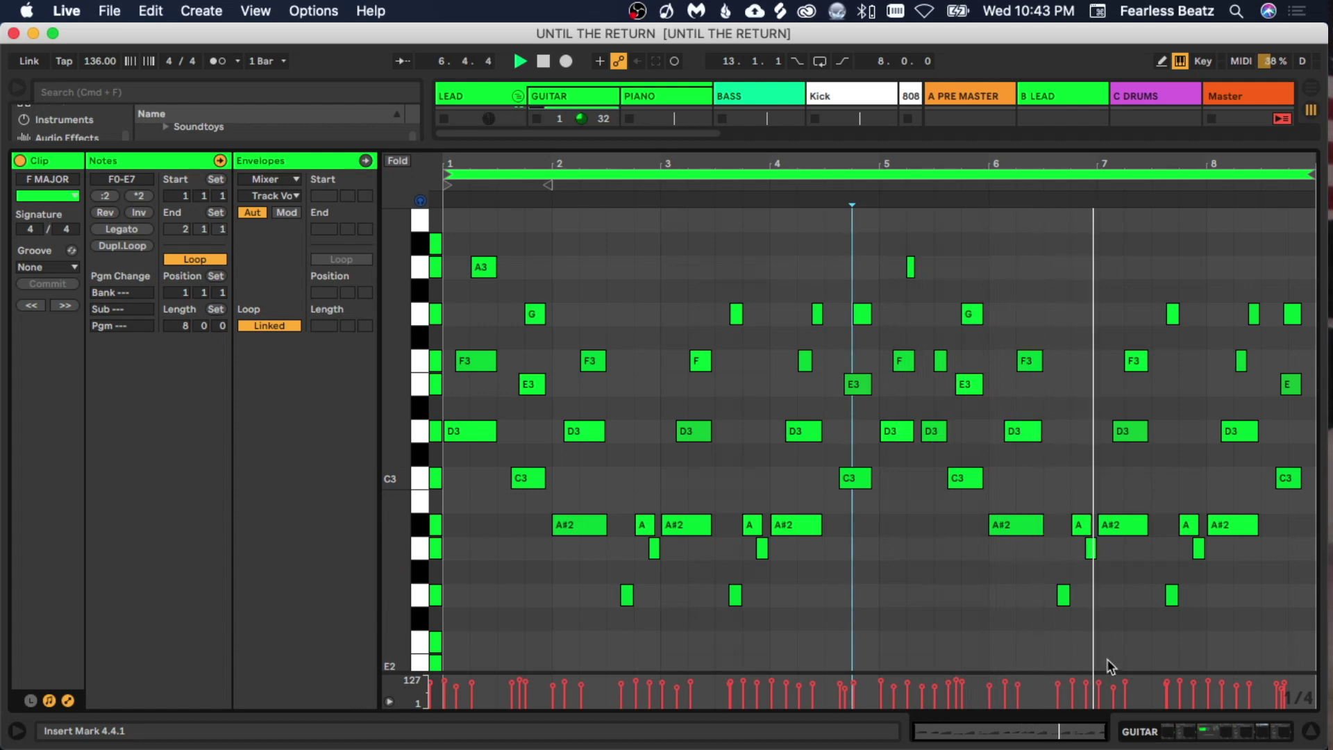
# Step: Audition Chicago presets in the guitar's Guitar Rig 6, load Chicago Sultans and play back the guitar
pyautogui.click(1187, 734)
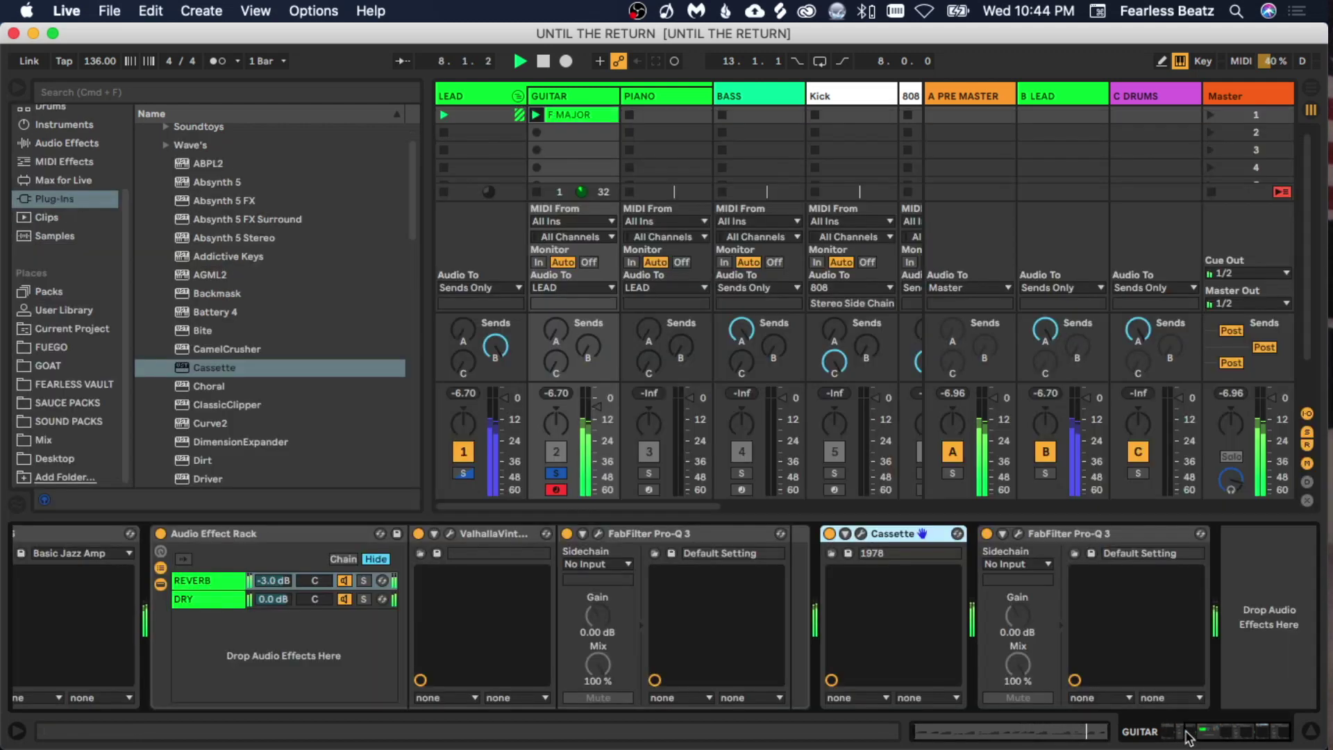
pyautogui.click(332, 572)
pyautogui.click(342, 601)
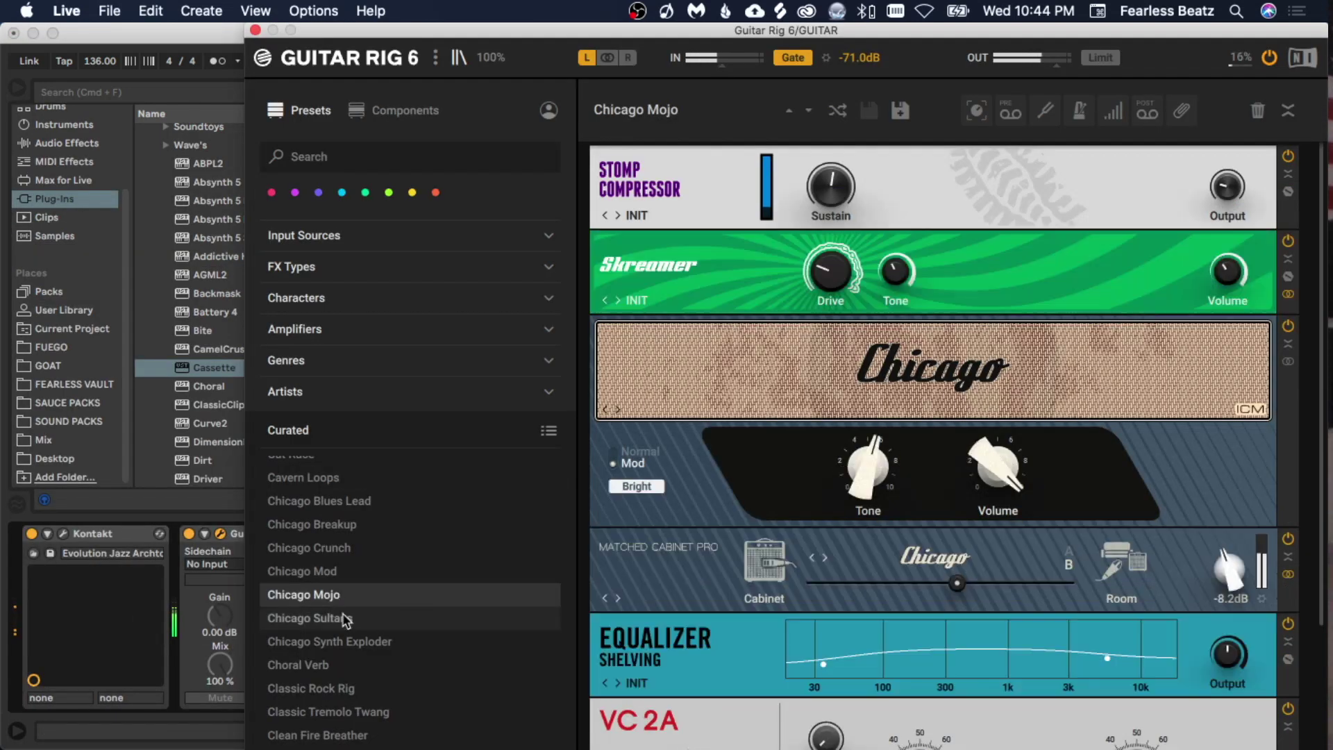
pyautogui.click(345, 619)
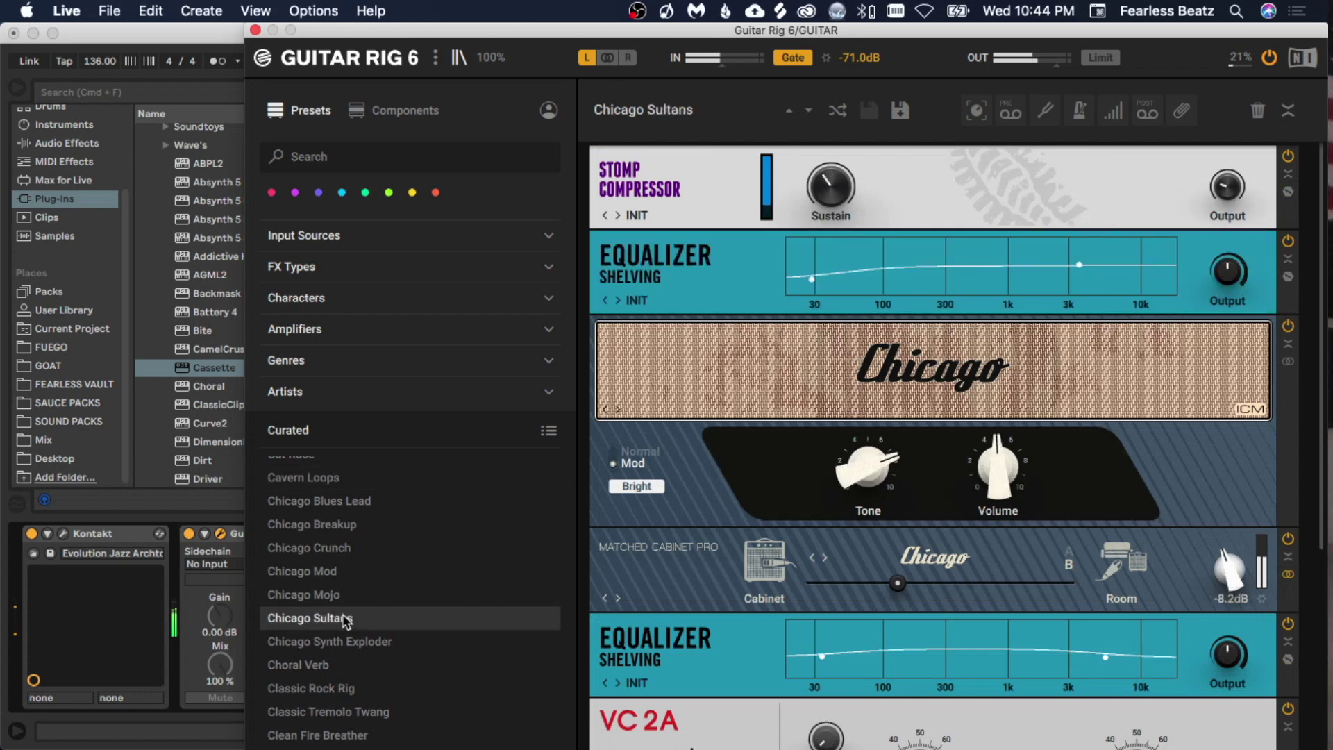
pyautogui.scroll(-3, 356, 635)
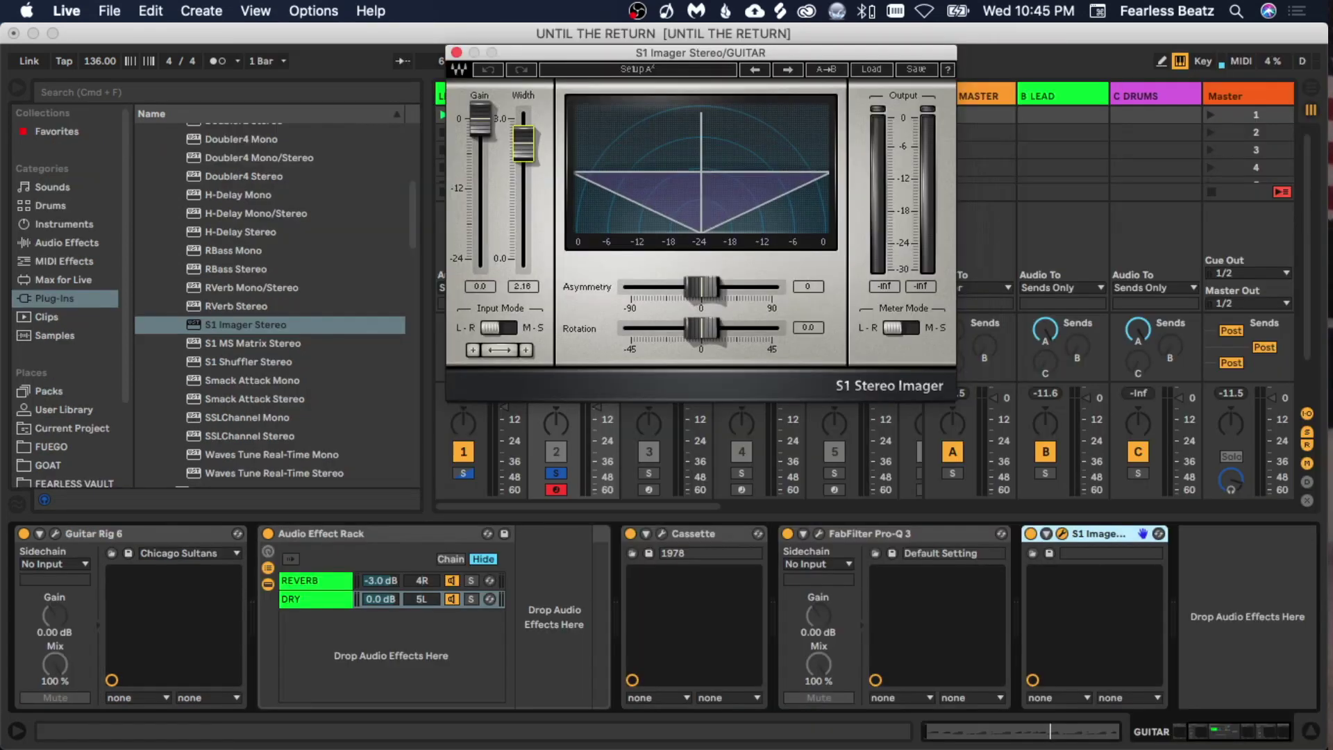
pyautogui.press('space')
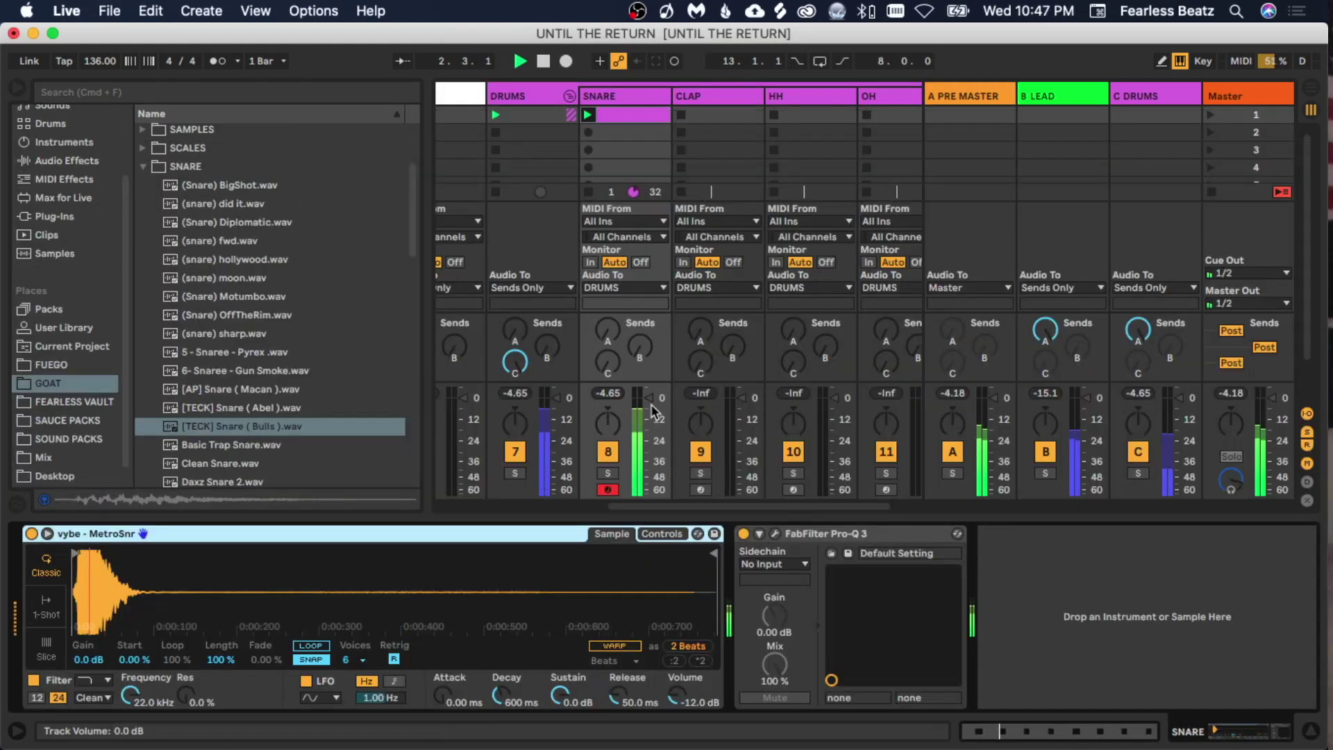
# Step: Add C3 hits at 4.1.1 and 4.1.3 to the HH track's four-bar hi-hat clip
pyautogui.click(791, 97)
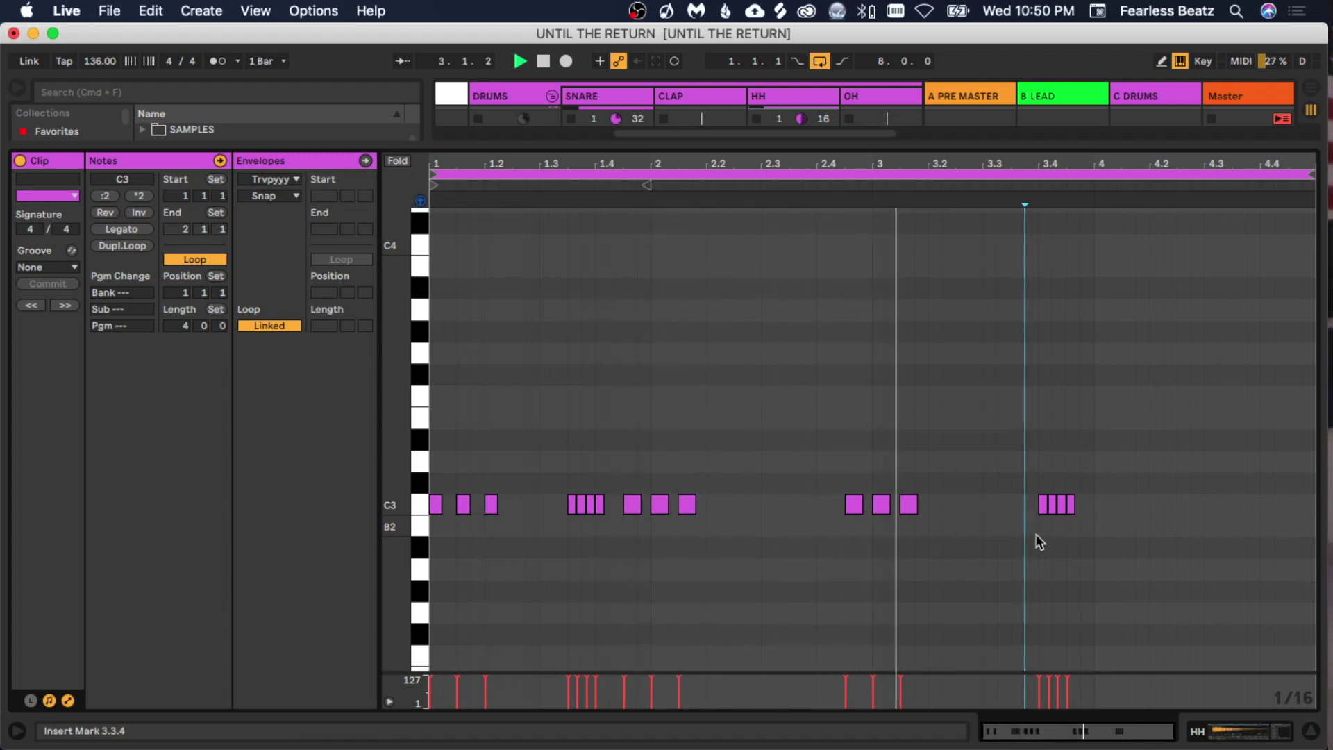
pyautogui.doubleClick(1102, 504)
pyautogui.doubleClick(1128, 504)
pyautogui.scroll(-3, 601, 486)
# Step: Extend the bar 1 hi-hat roll with two more triplet C3 hits between 1.4.1 and 1.4.3, and play it back
pyautogui.click(601, 425)
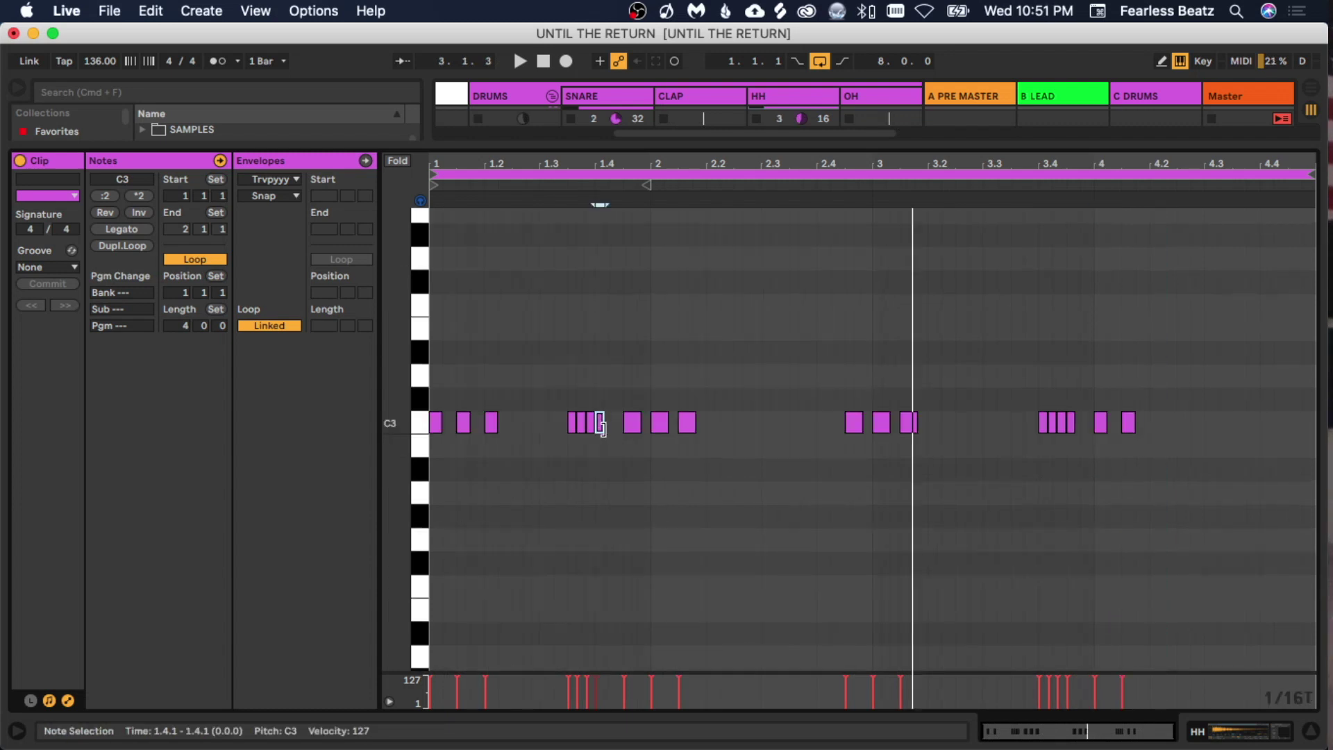
pyautogui.press('space')
pyautogui.click(643, 514)
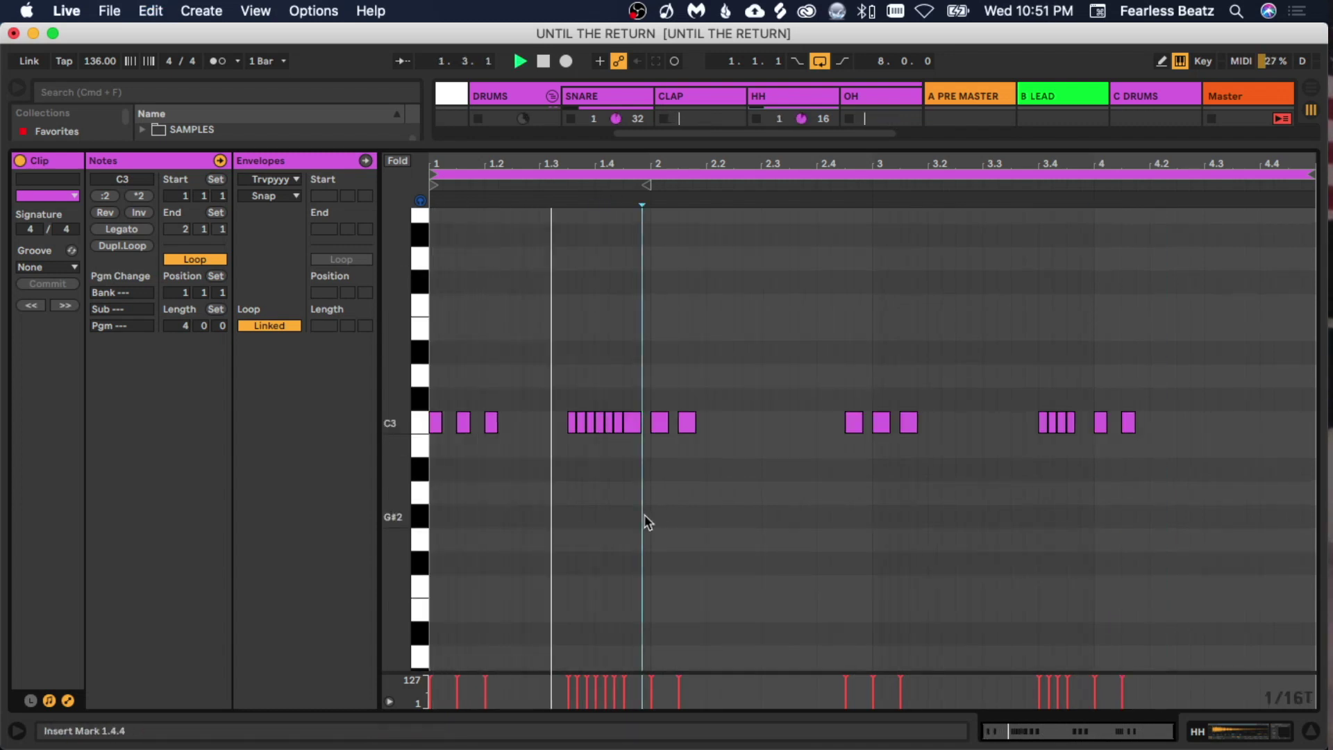
# Step: Shift the bar 1 triplet roll and its following hits later to start at 1.4.1, keeping a single hit at 1.3.3, and play it back
pyautogui.rightClick(584, 438)
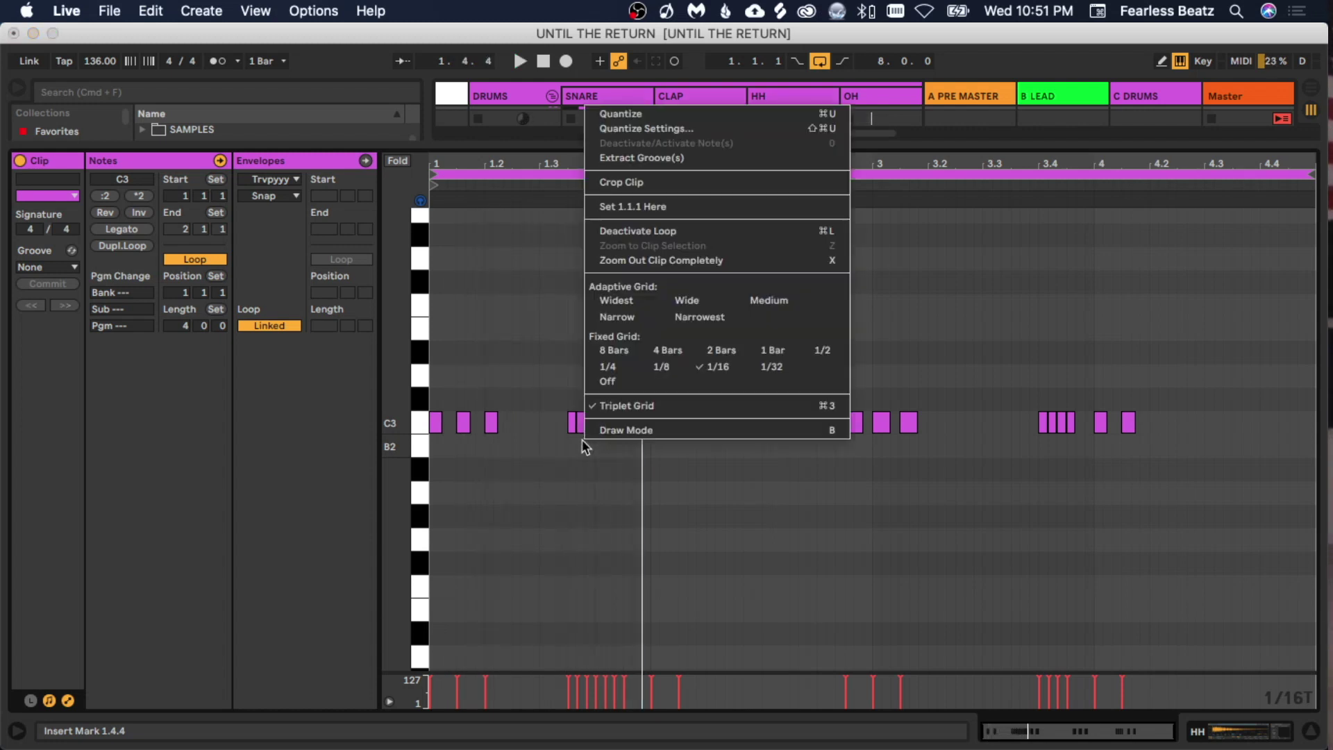
pyautogui.click(671, 429)
pyautogui.moveTo(671, 429); pyautogui.dragTo(660, 431)
pyautogui.click(668, 486)
pyautogui.press('space')
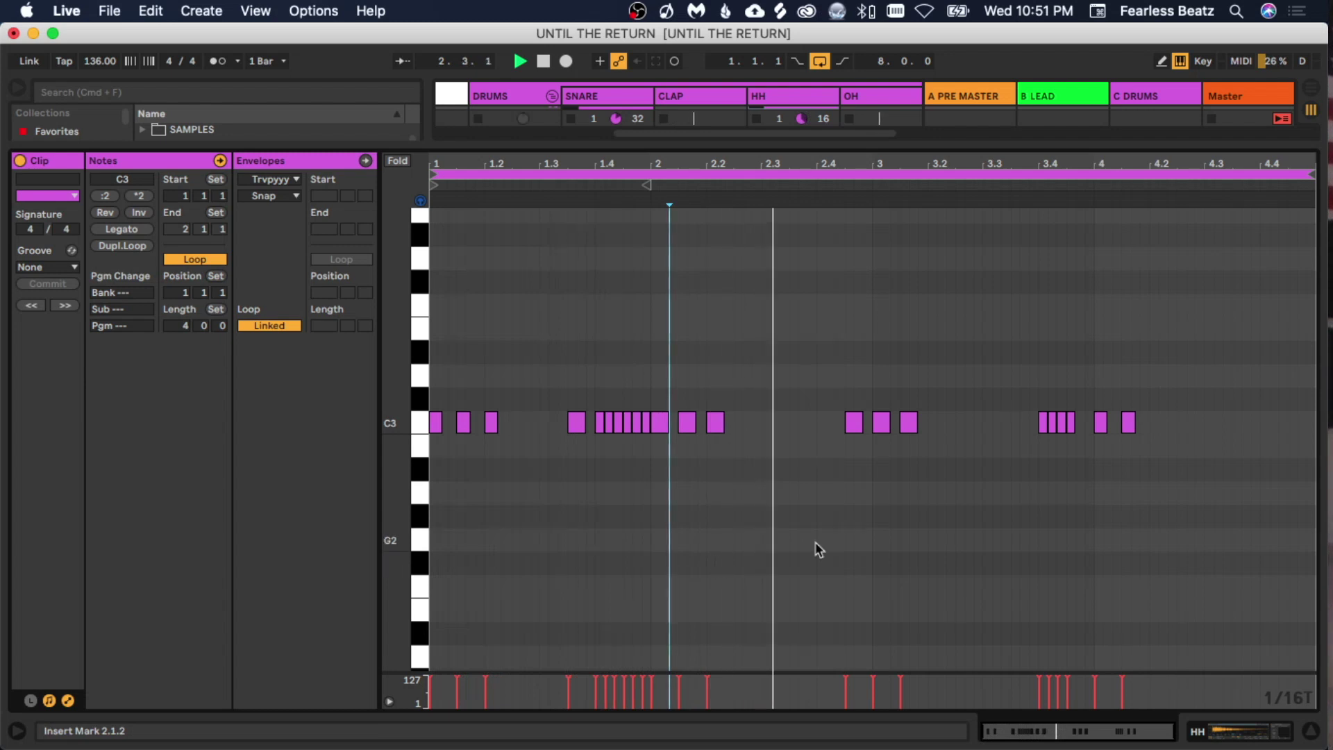
# Step: Add a C3 hit at 3.2.1 to the hi-hat clip and a longer, lower-pitched hit at 1.1.3
pyautogui.click(911, 423)
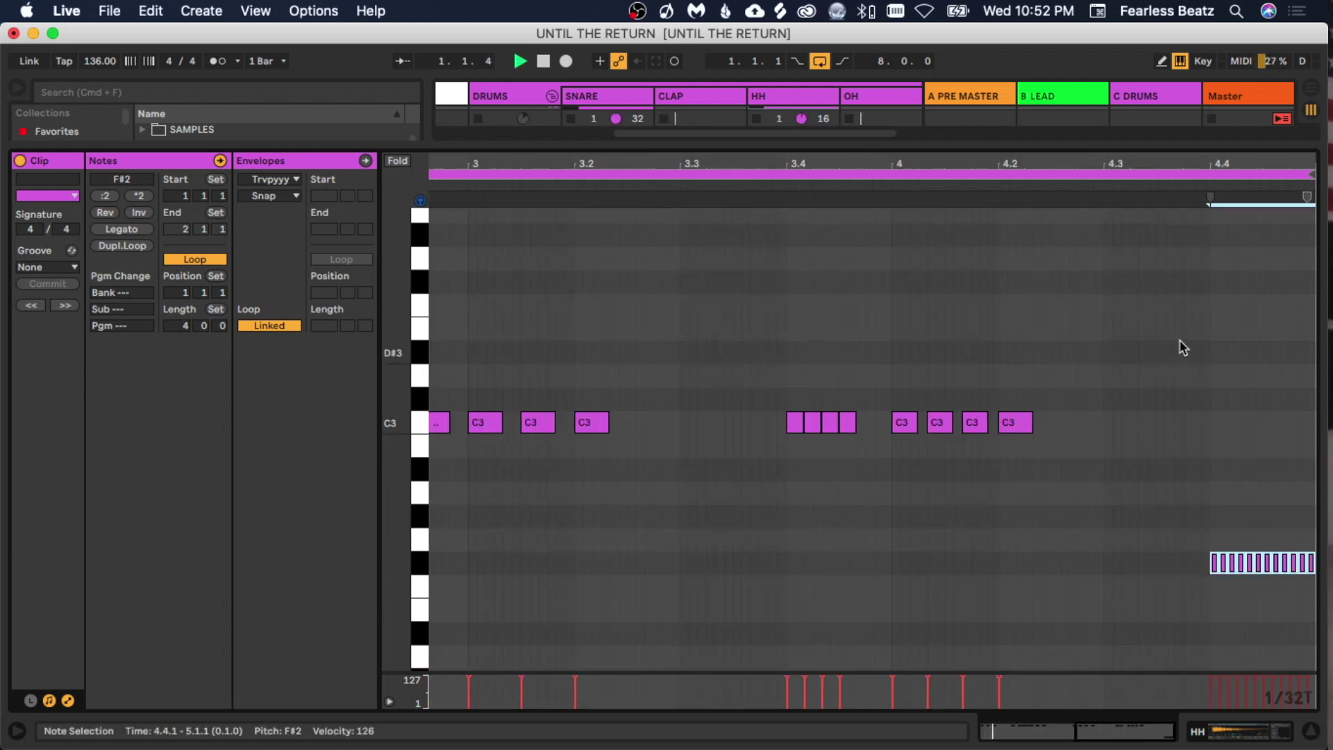
pyautogui.doubleClick(1127, 165)
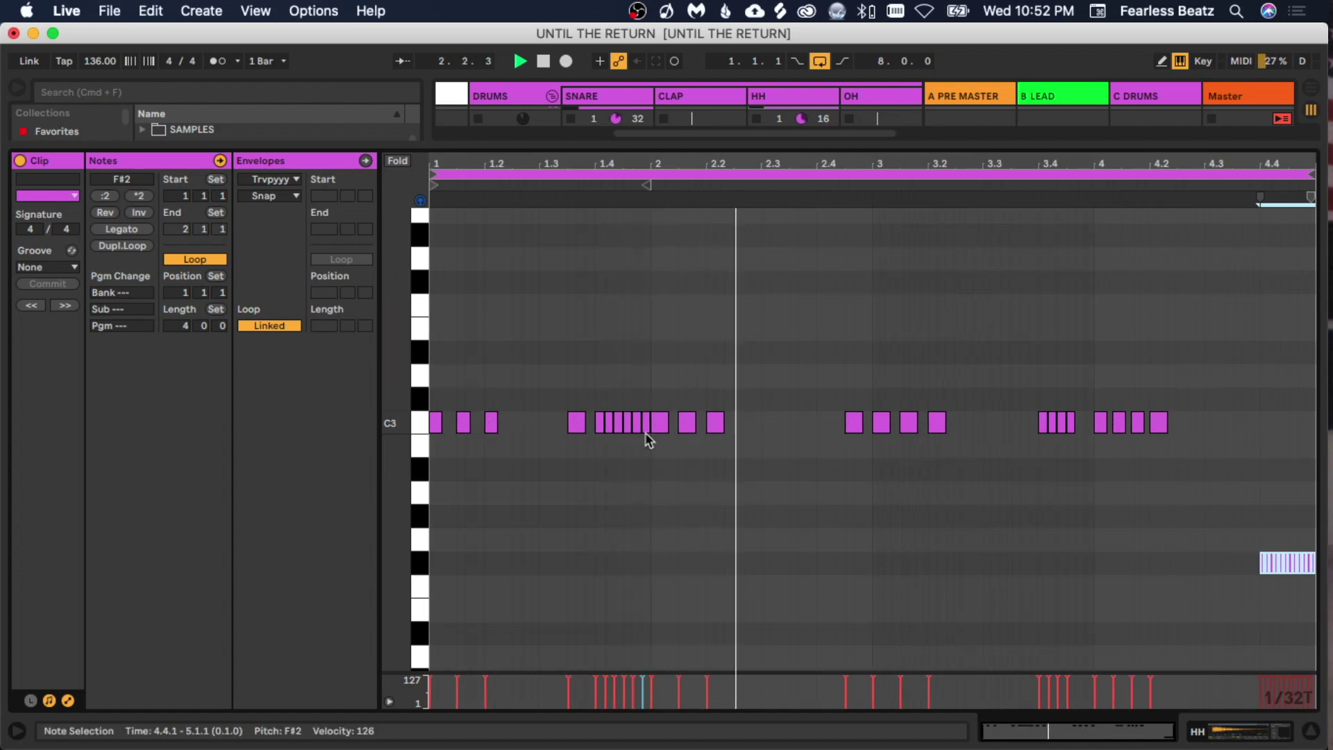
pyautogui.scroll(5, 617, 380)
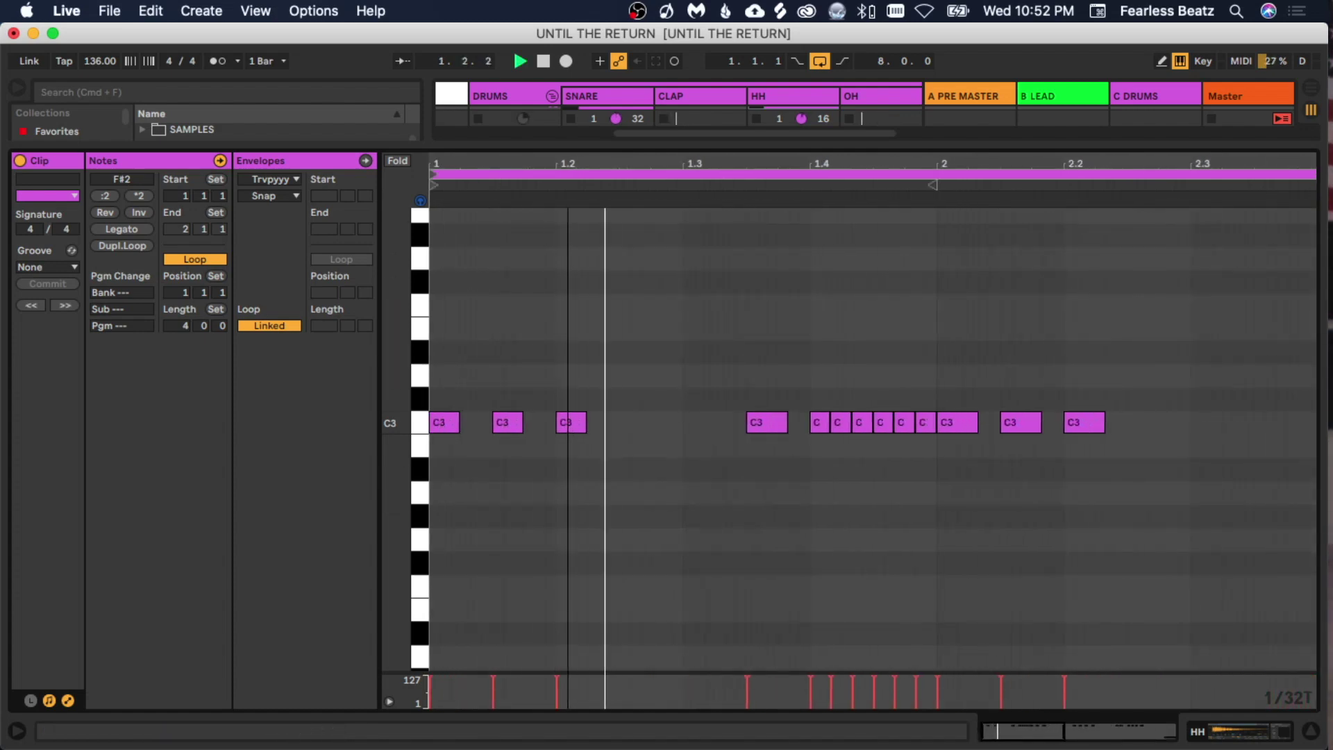
pyautogui.doubleClick(503, 562)
pyautogui.moveTo(514, 563)
pyautogui.mouseDown()
pyautogui.moveTo(530, 560)
pyautogui.moveTo(521, 550)
pyautogui.moveTo(531, 563)
pyautogui.mouseUp()
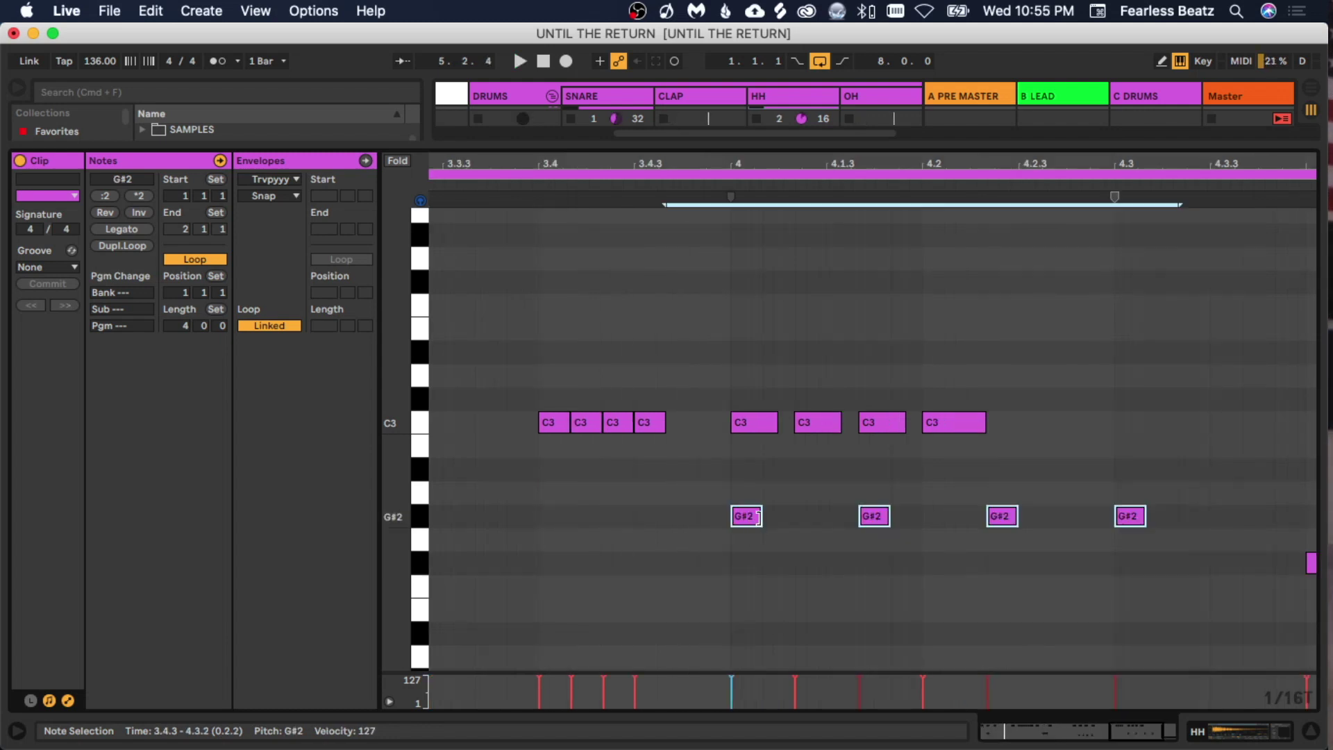
# Step: Lengthen the four G#2 hits in bar 4 of the hi-hat clip to an eighth note each
pyautogui.moveTo(759, 515); pyautogui.dragTo(826, 514)
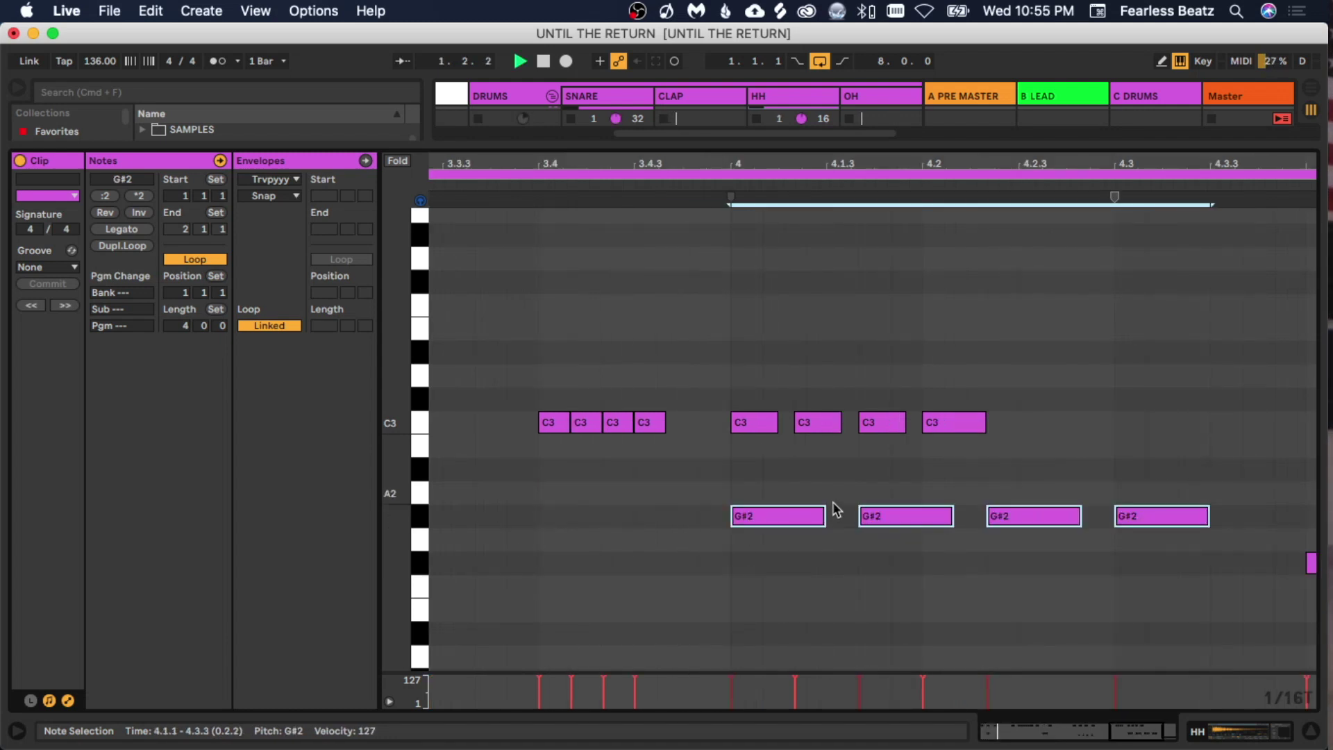
pyautogui.click(834, 504)
pyautogui.moveTo(844, 154); pyautogui.dragTo(844, 125)
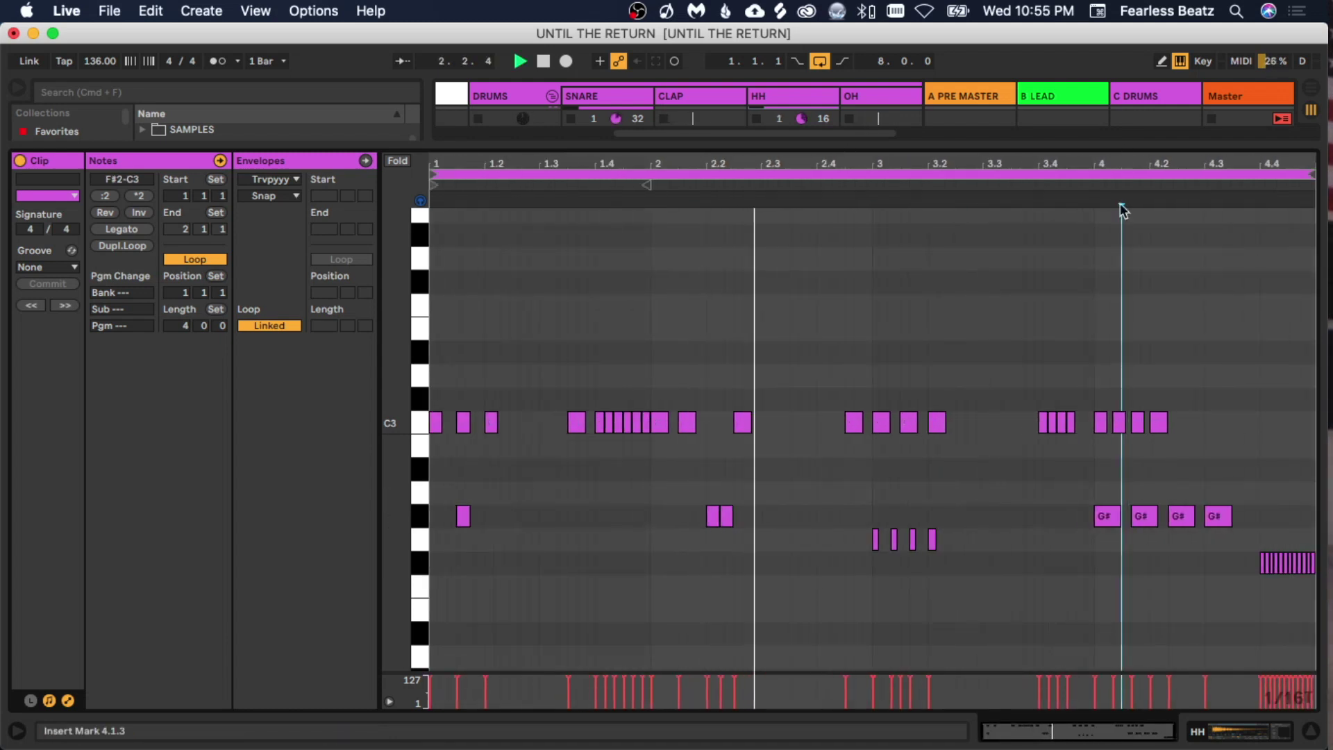
pyautogui.click(1085, 427)
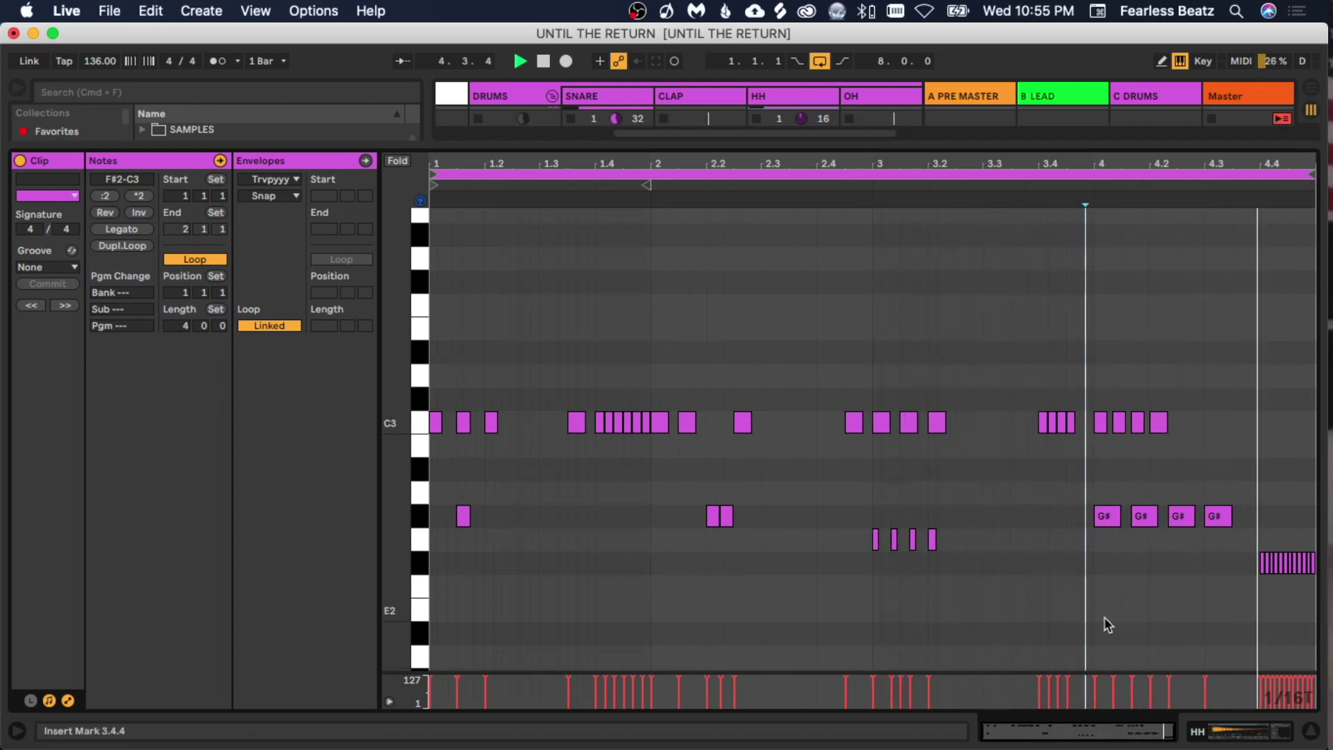
# Step: Delete the last G#2 hit, at 4.3.1, from the hi-hat clip
pyautogui.click(1219, 515)
pyautogui.press('Delete')
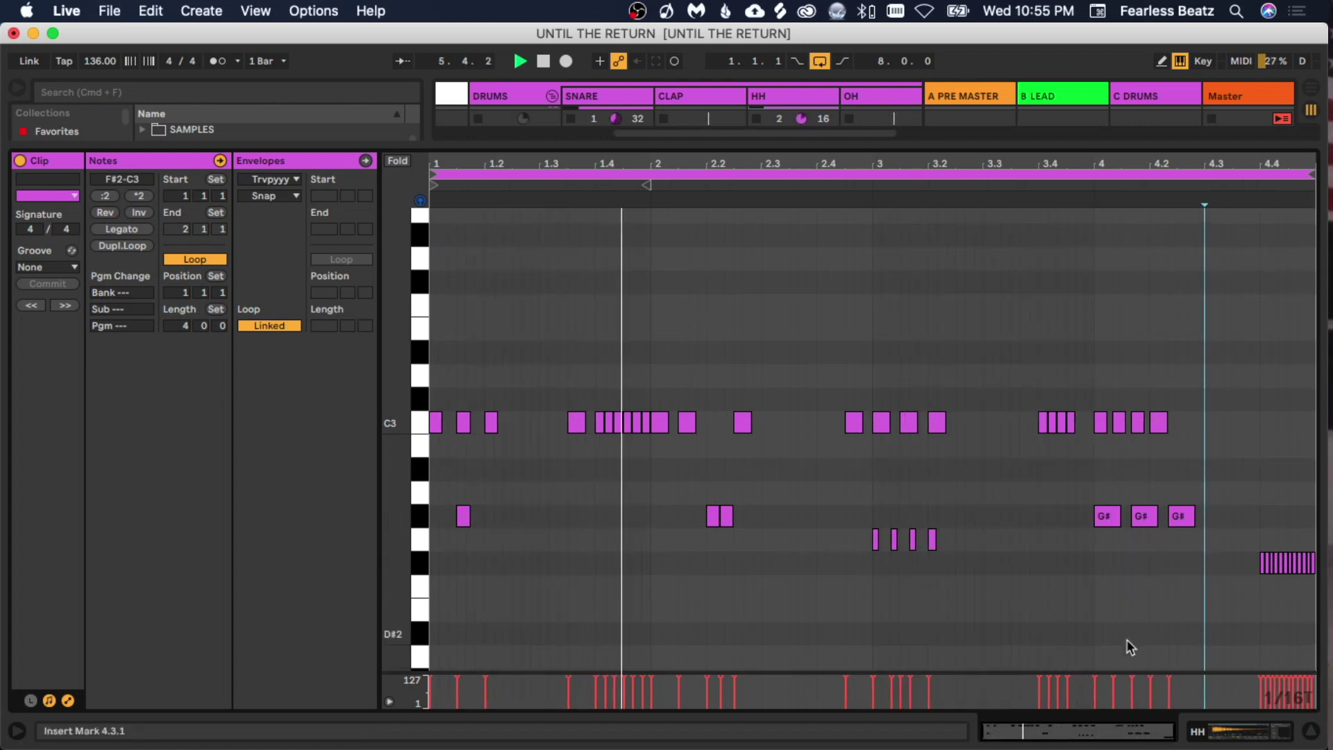
pyautogui.click(1127, 643)
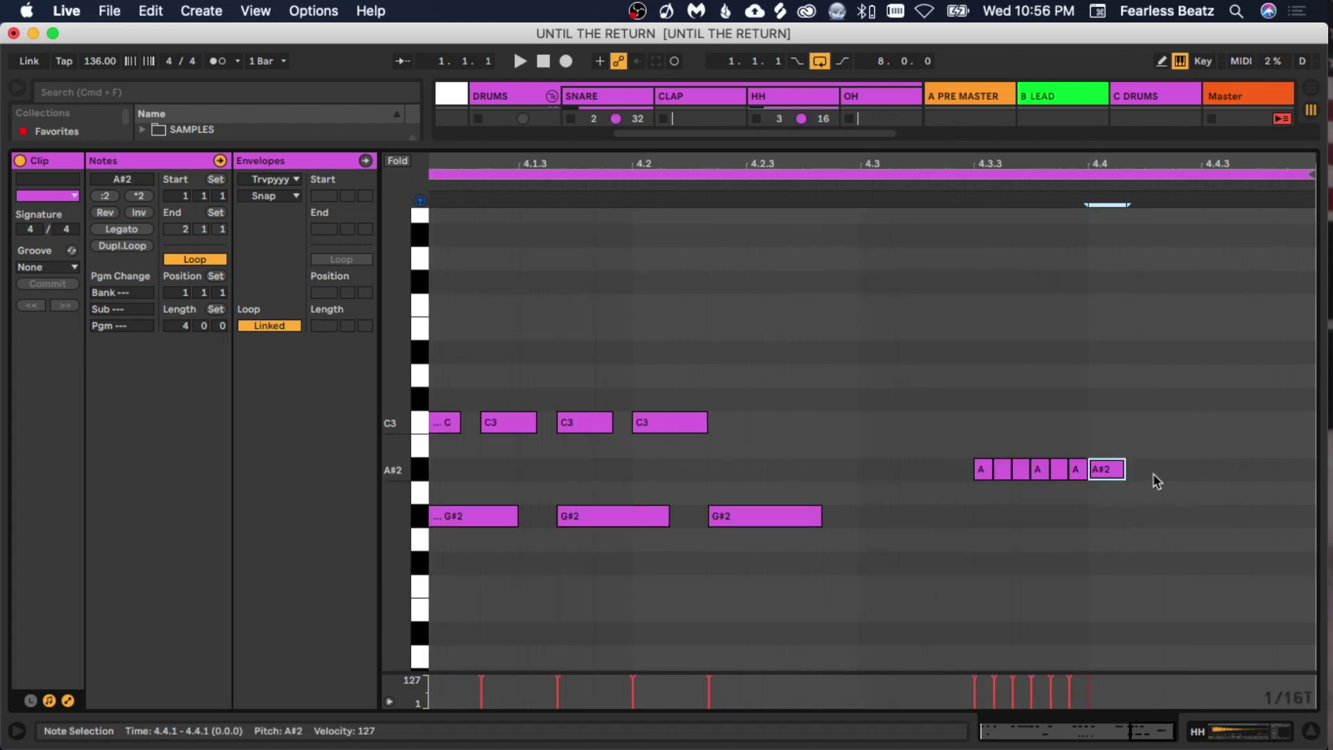
# Step: Duplicate the A#2 hit at 4.4.1 repeatedly until the roll fills the rest of bar 4, and play it back
pyautogui.press('super+d')
pyautogui.press('super+d')
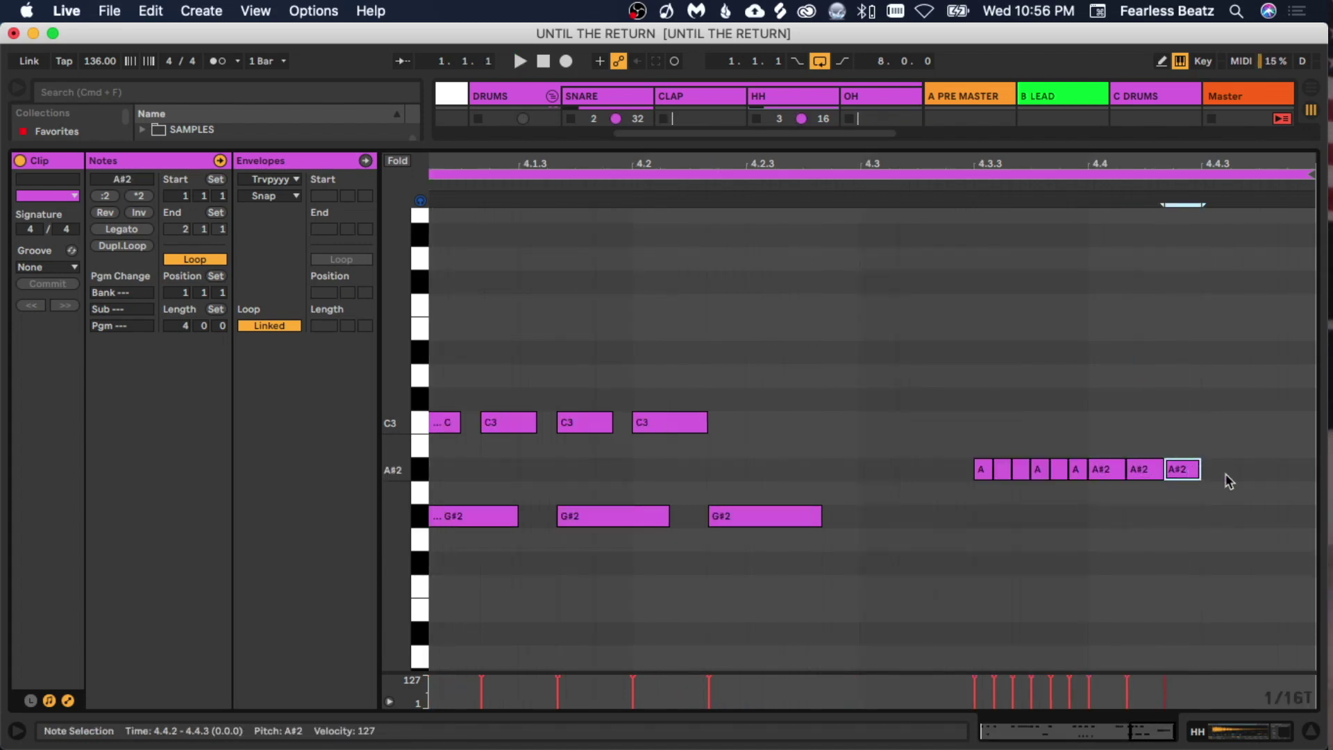
pyautogui.press('super+d')
pyautogui.press('space')
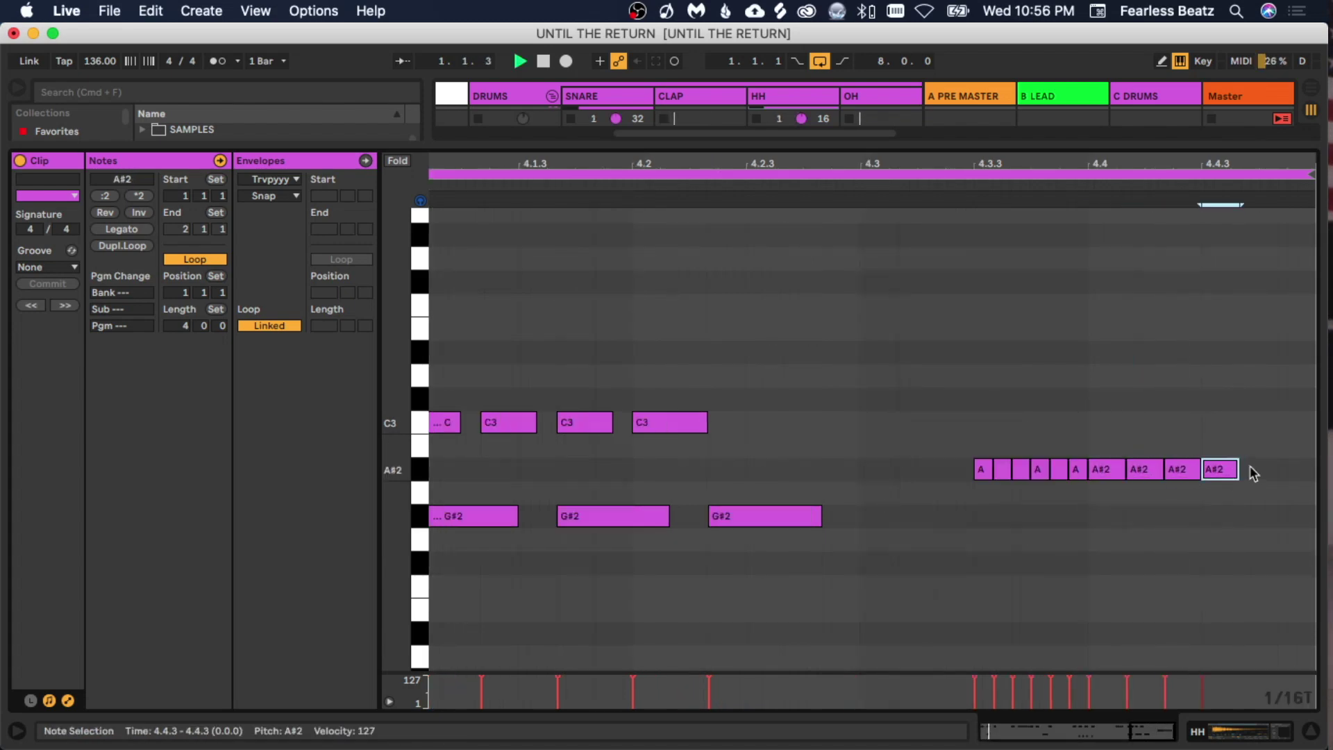
pyautogui.press('super+d')
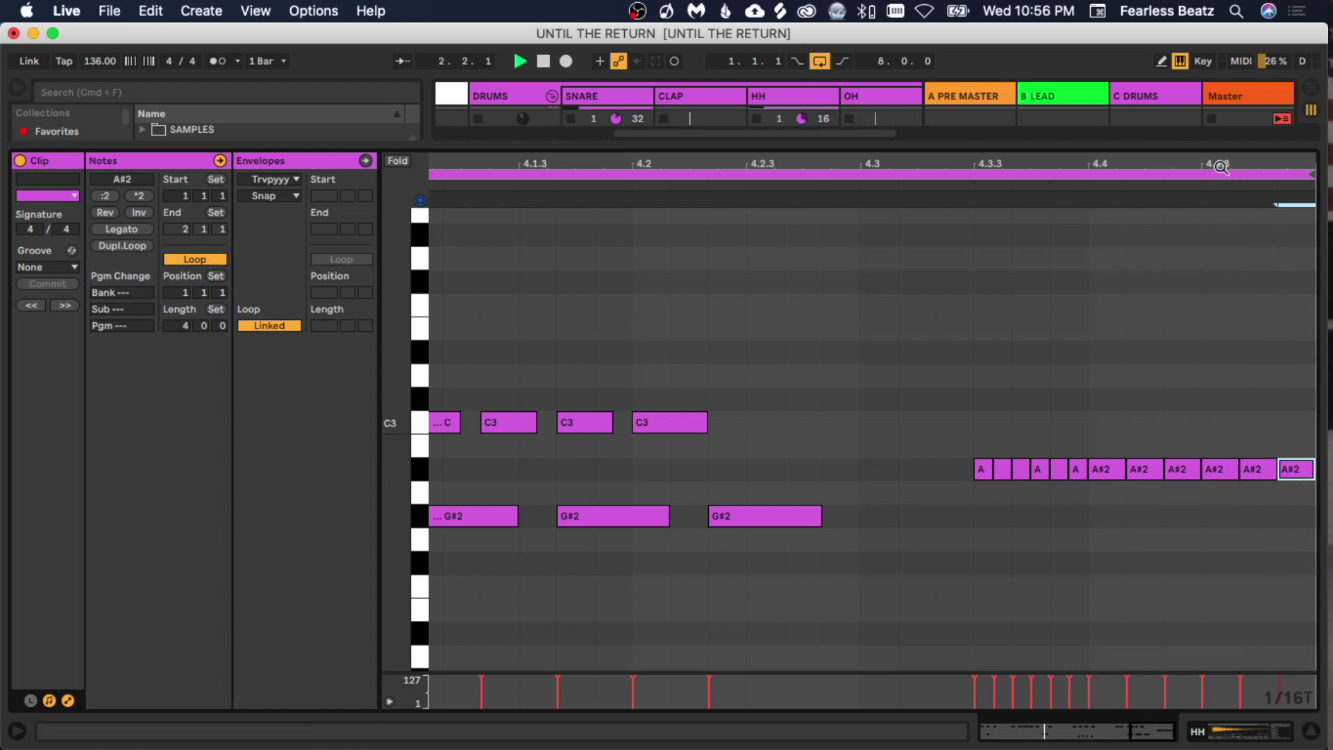
pyautogui.moveTo(1220, 167); pyautogui.dragTo(1220, 113)
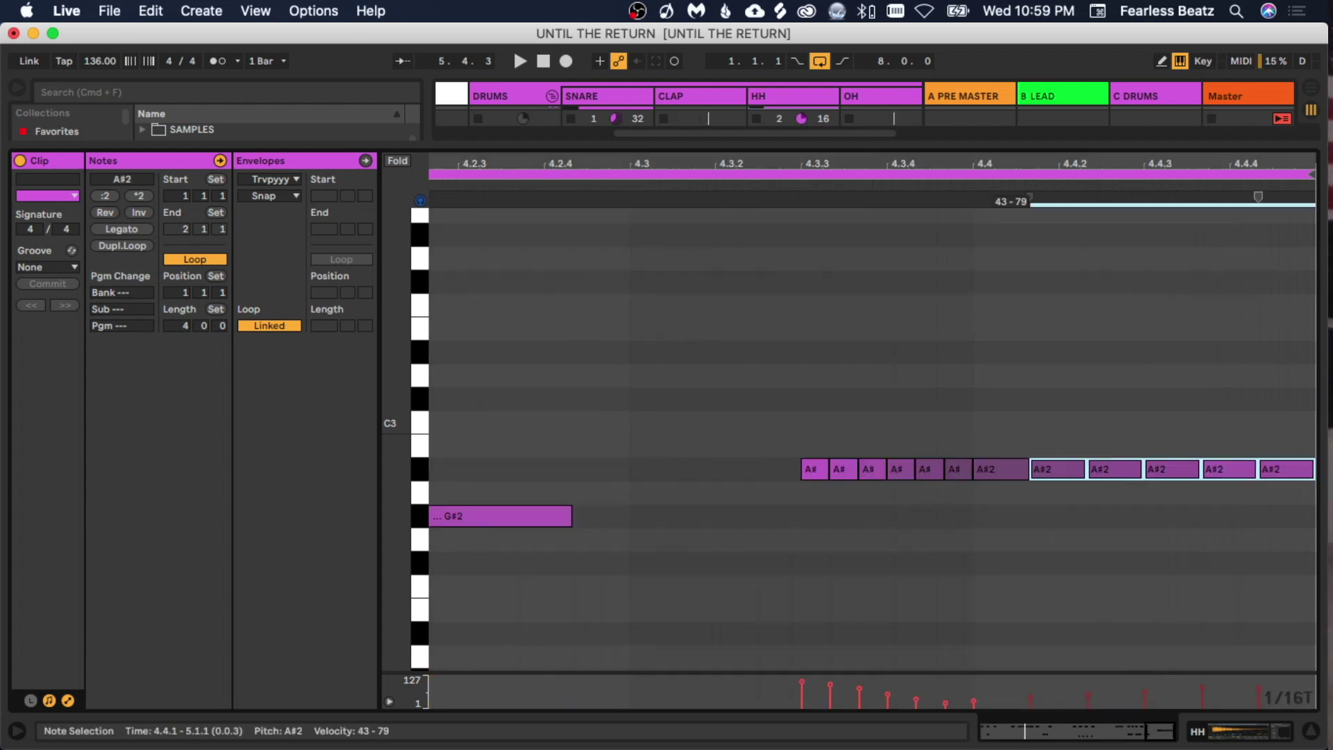
# Step: Select every note in the four-bar hi-hat clip and nudge them slightly later
pyautogui.click(1038, 599)
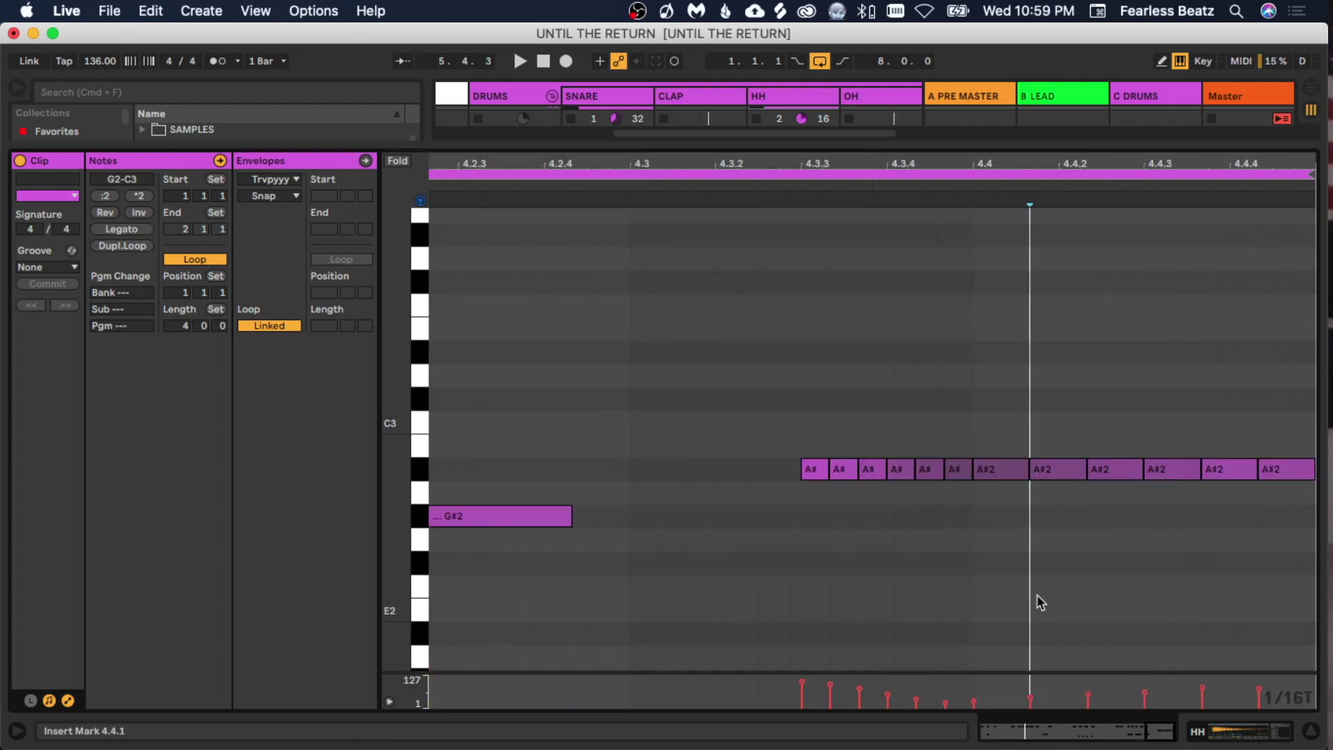
pyautogui.doubleClick(1000, 168)
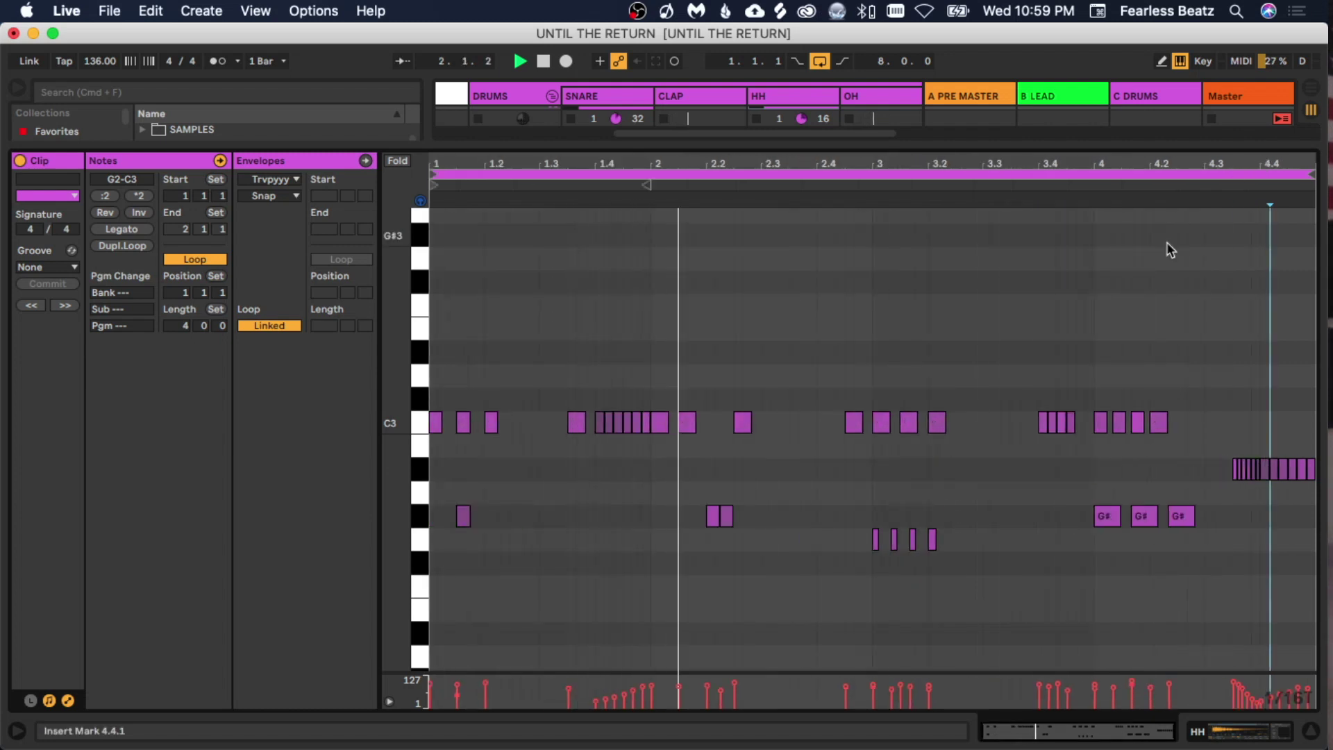
pyautogui.press('cmd+a')
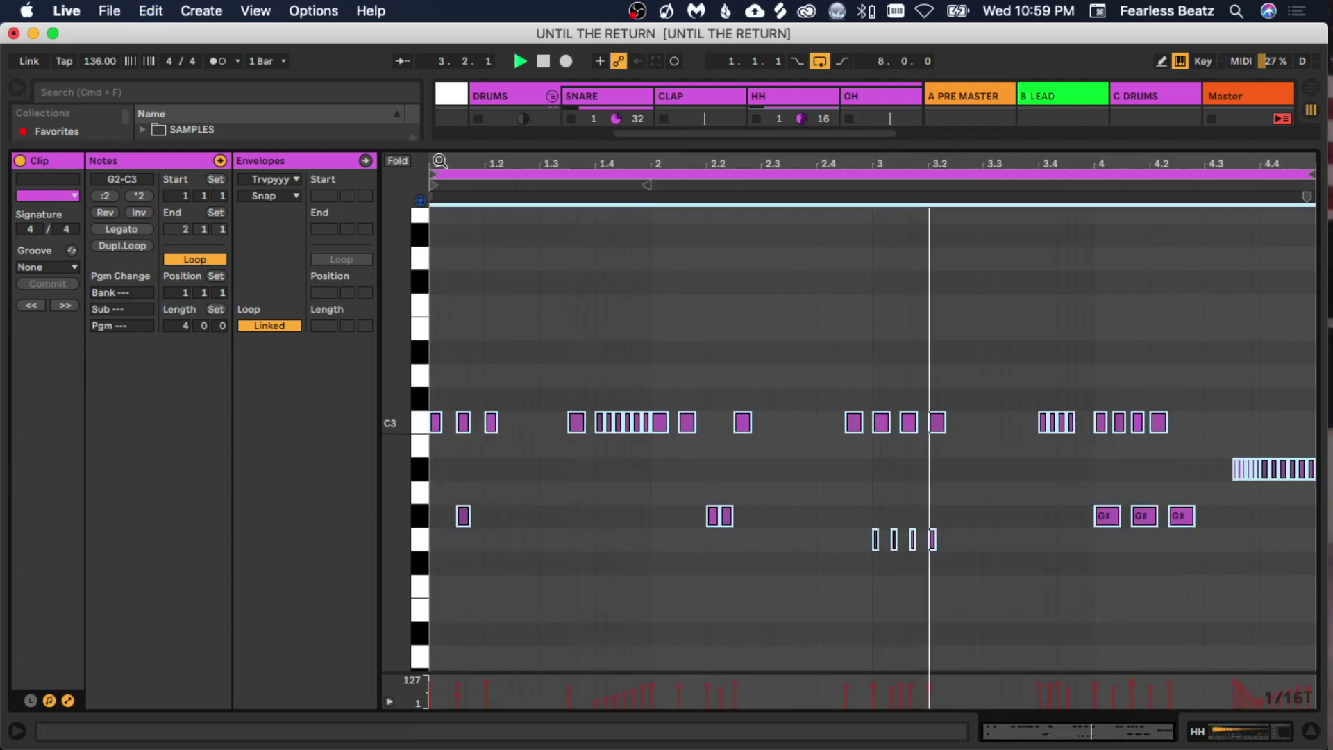
pyautogui.press('+')
pyautogui.press('+')
pyautogui.press('+')
pyautogui.press('+')
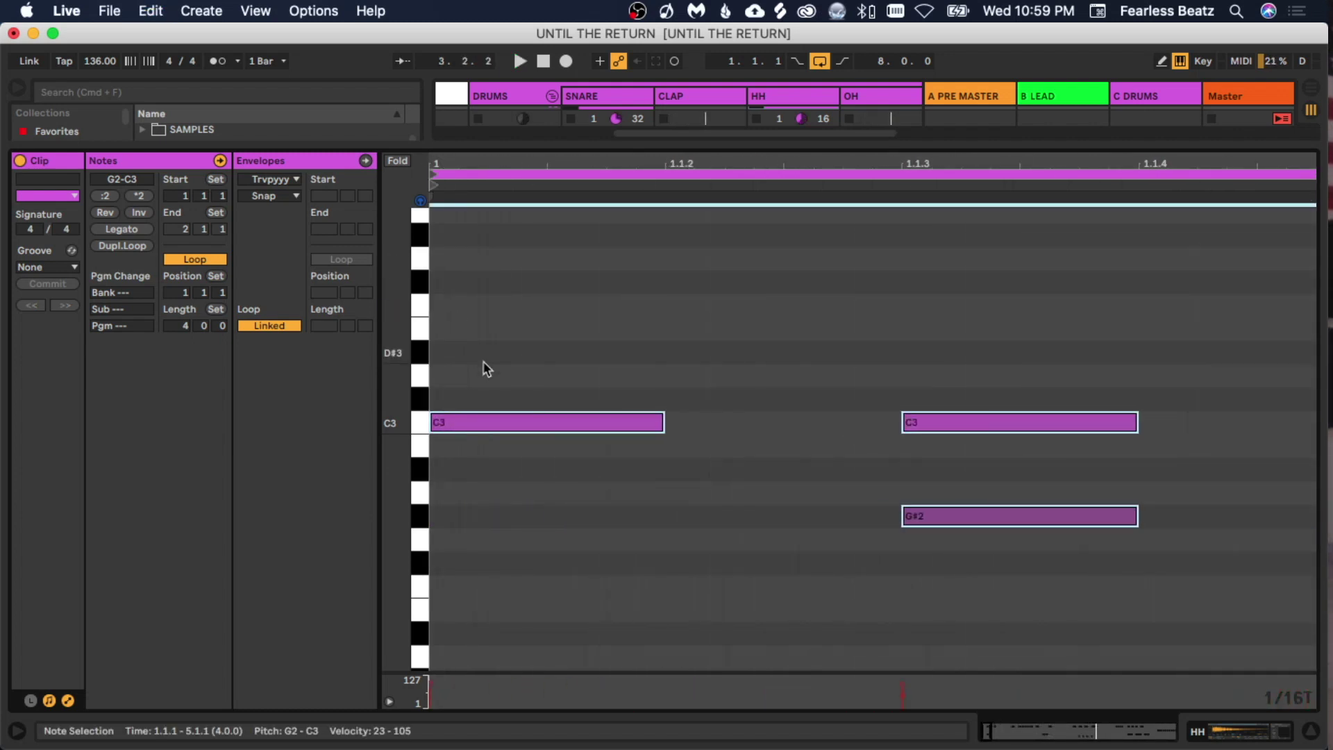
pyautogui.moveTo(463, 410); pyautogui.dragTo(469, 424)
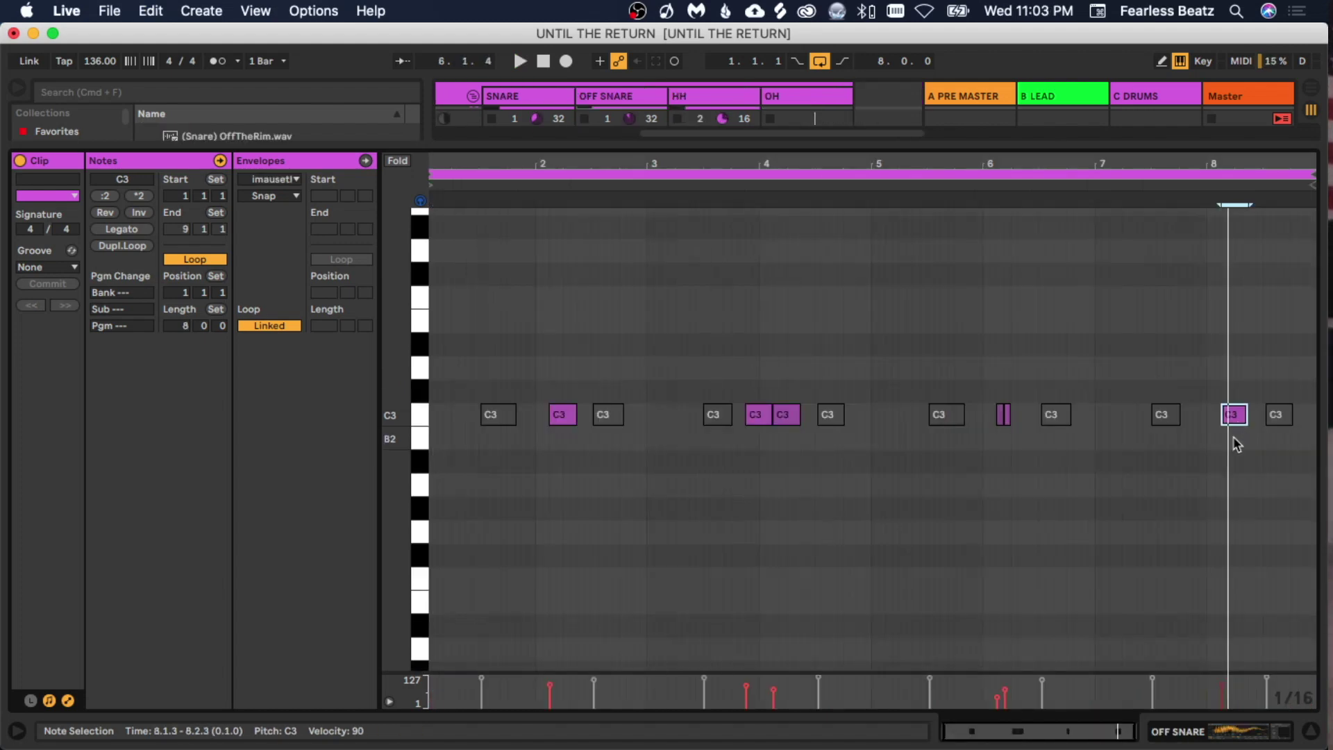
# Step: Extend the open hat clip's C3 note at 1.2.1 to the start of bar 2
pyautogui.click(1167, 547)
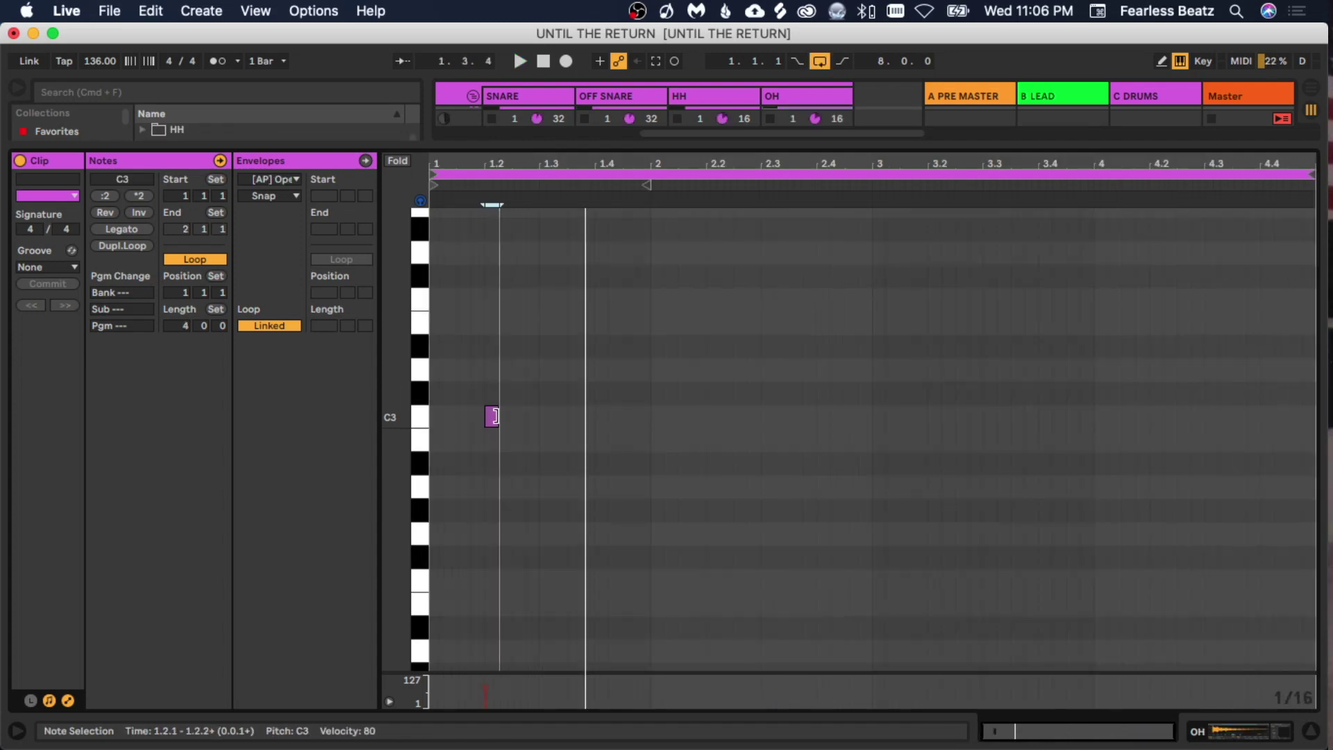
pyautogui.press('space')
pyautogui.moveTo(495, 415); pyautogui.dragTo(651, 415)
pyautogui.moveTo(530, 372); pyautogui.dragTo(680, 490)
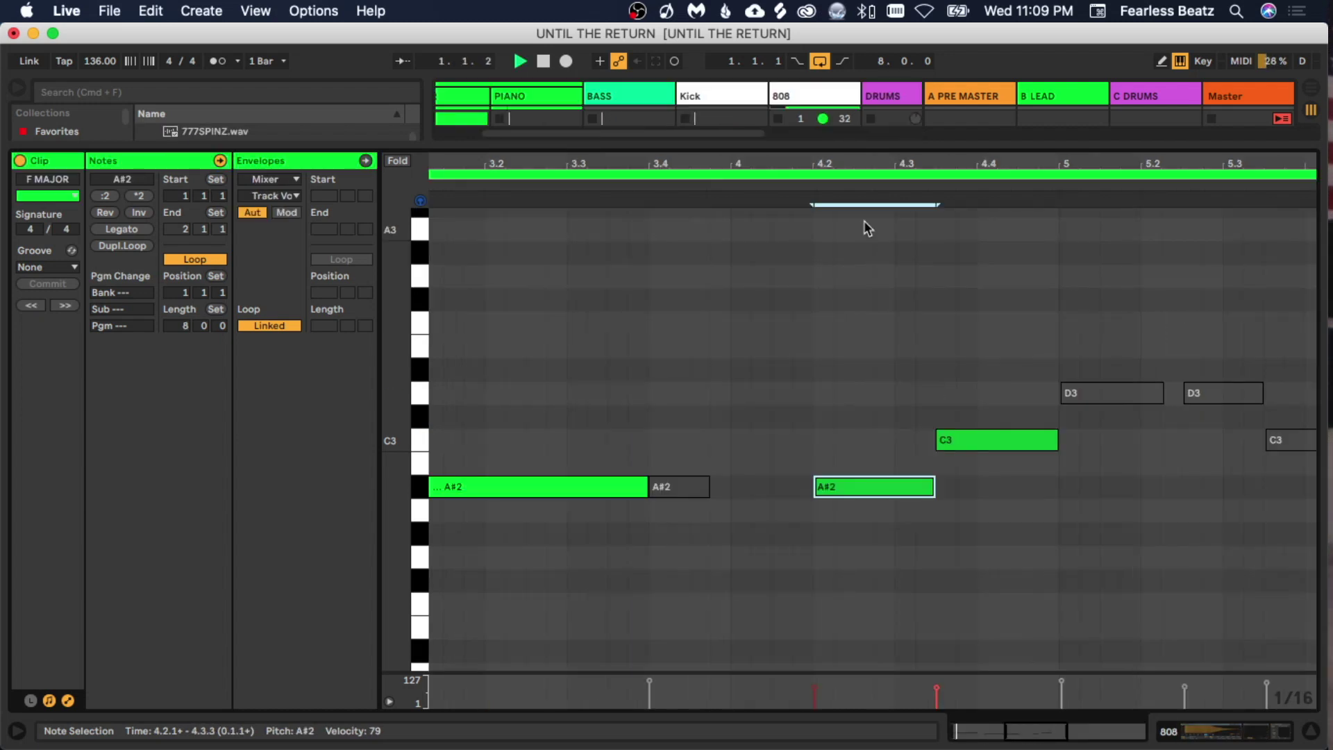
# Step: Raise the velocity of the 808 clip's A#2 and C3 notes in bar 4 to the maximum and play it back
pyautogui.click(853, 368)
pyautogui.moveTo(853, 370); pyautogui.dragTo(936, 590)
pyautogui.moveTo(1024, 612); pyautogui.dragTo(836, 385)
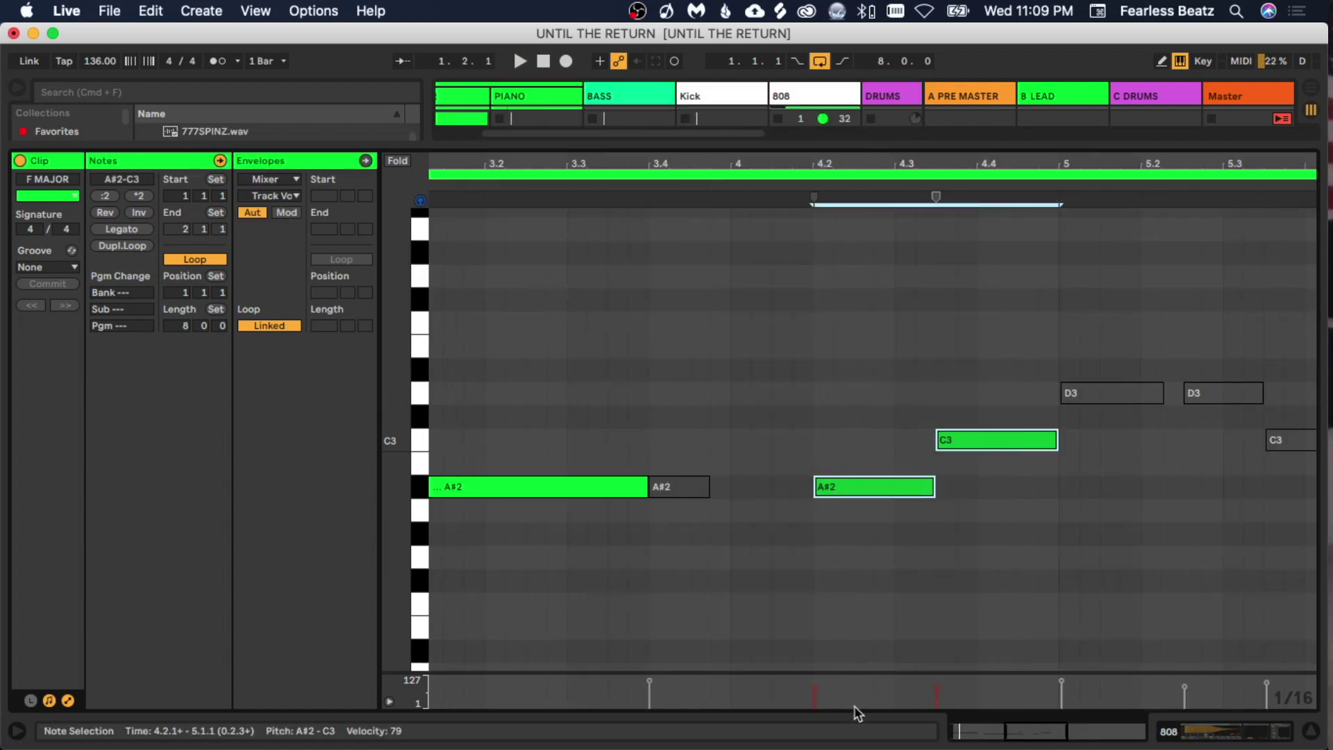
pyautogui.click(904, 598)
pyautogui.press('space')
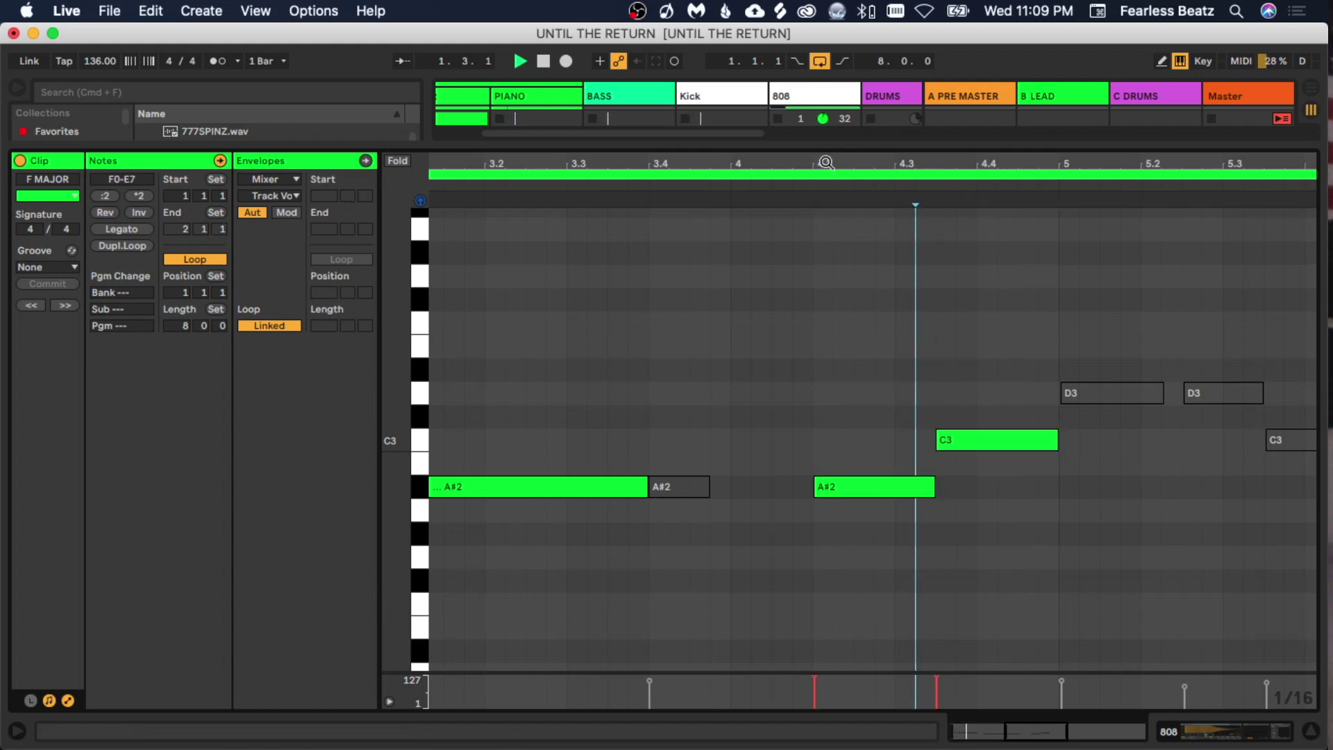
pyautogui.doubleClick(826, 163)
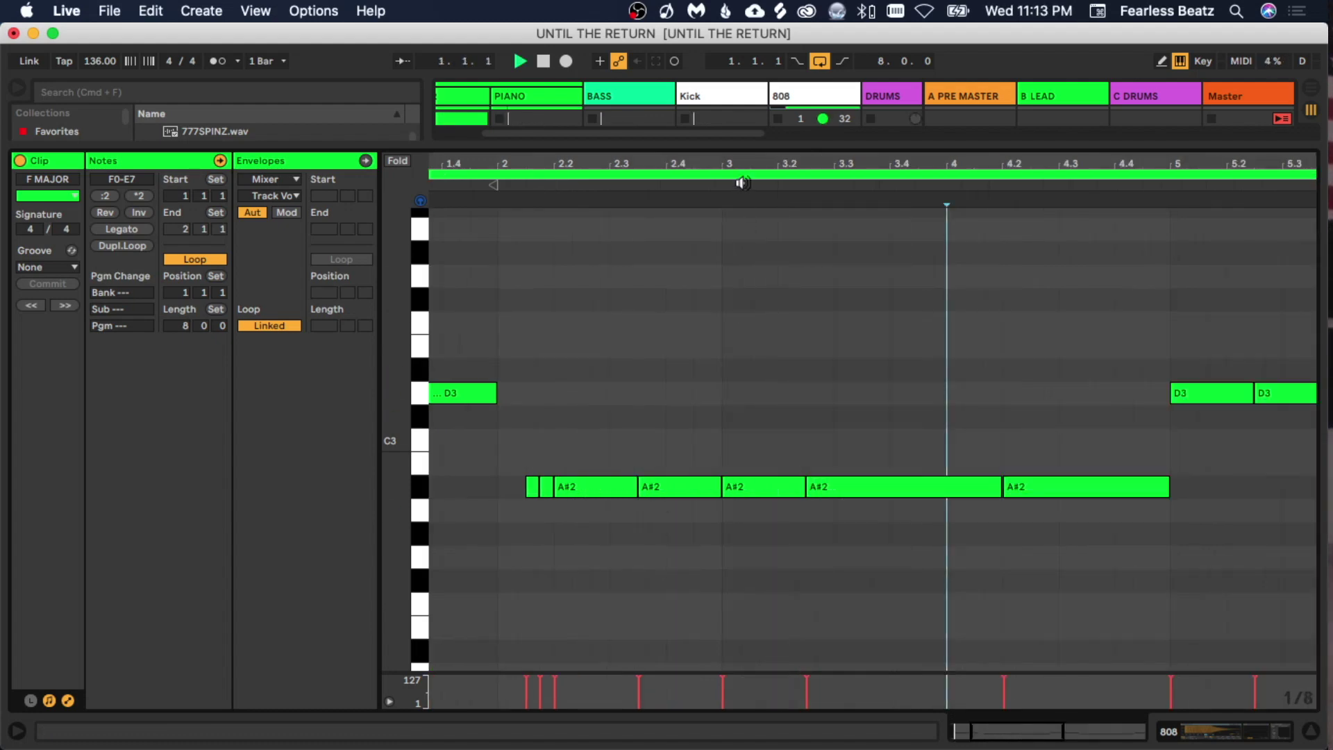
pyautogui.doubleClick(670, 180)
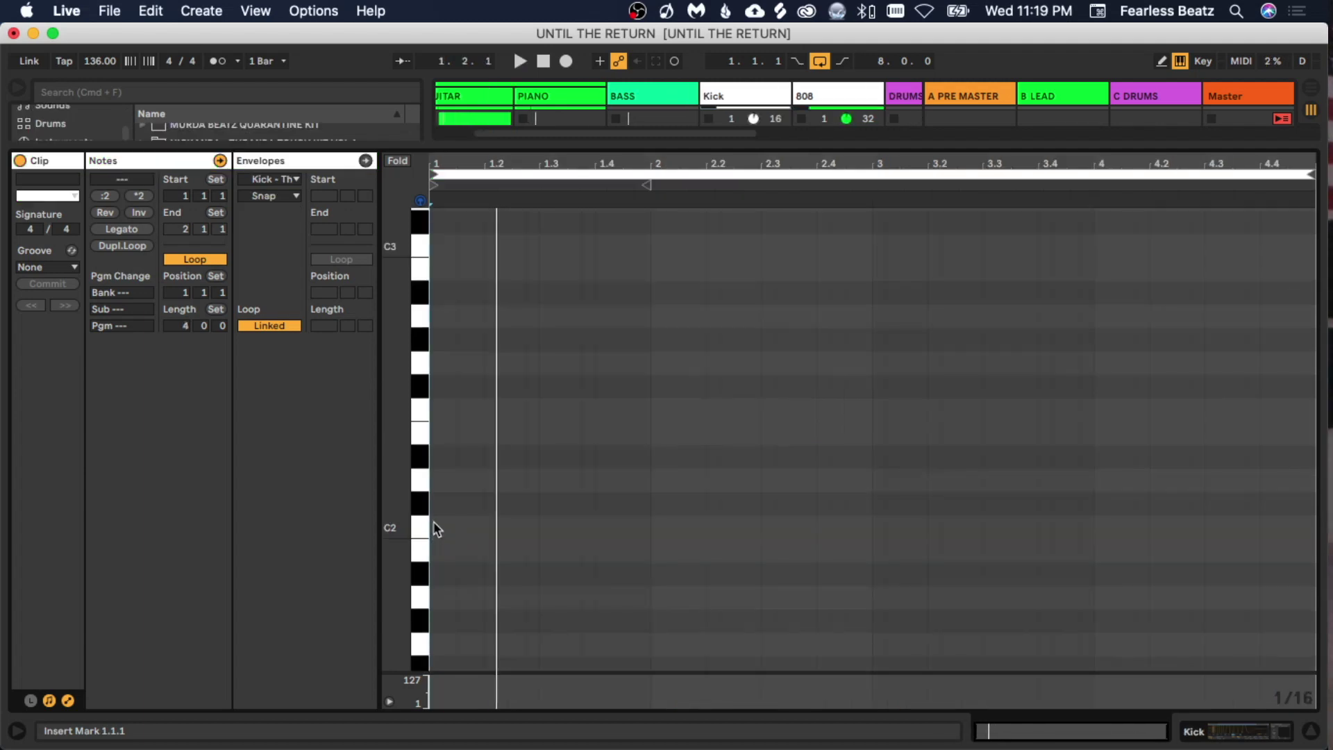
# Step: Place C2 kick hits in the Kick clip, shifting the two bar 2 hits one sixteenth earlier to 2.2.1 and 2.3.3
pyautogui.press('super+a')
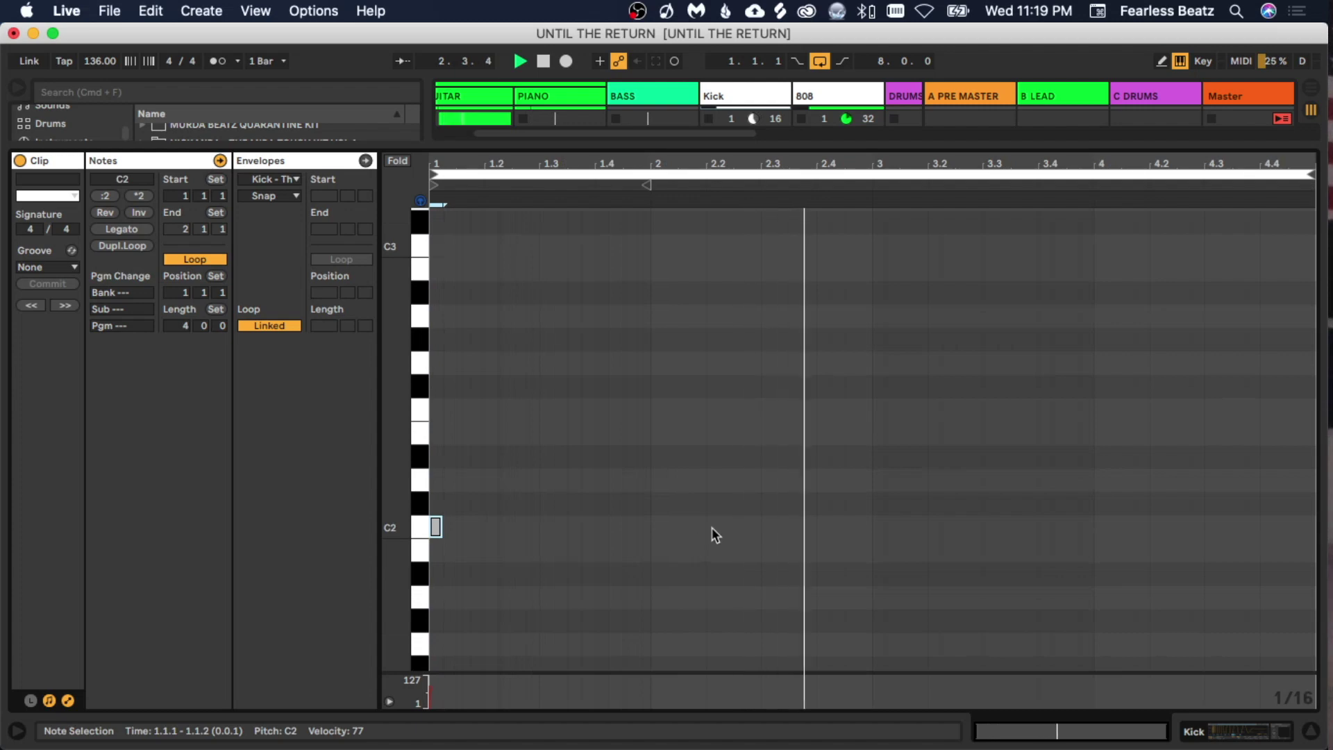
pyautogui.doubleClick(739, 527)
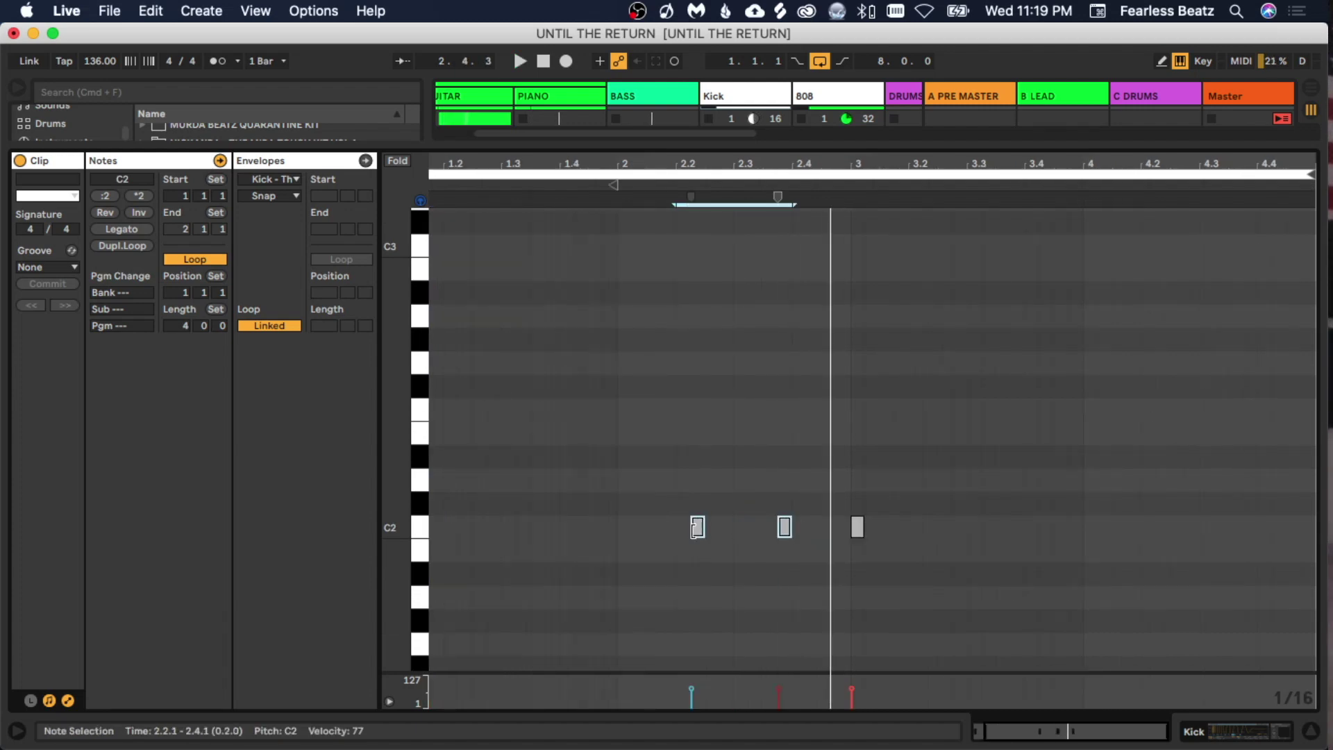
pyautogui.moveTo(697, 529); pyautogui.dragTo(683, 533)
pyautogui.press('space')
pyautogui.click(687, 565)
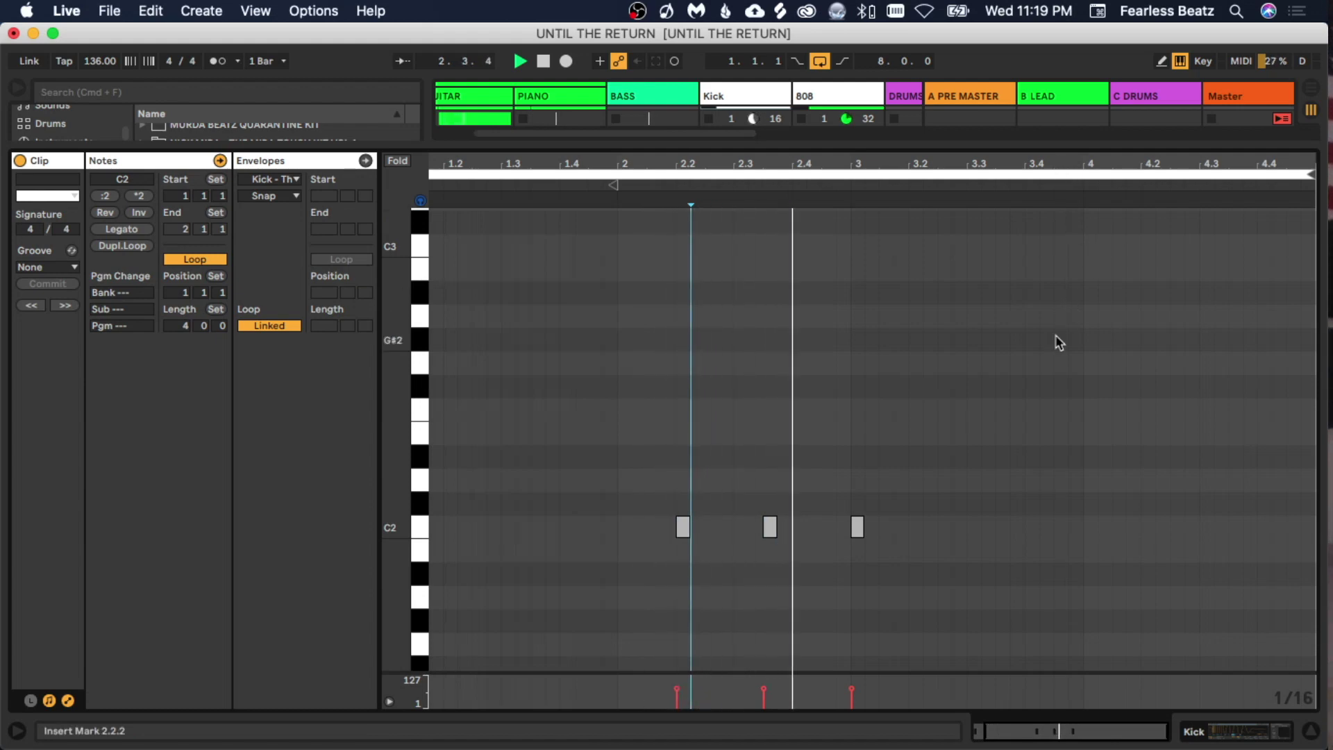
# Step: Add C2 kick hits at 3.2.3 and 4.2.1, and duplicate the kick pattern to eight bars
pyautogui.doubleClick(939, 531)
pyautogui.click(1041, 518)
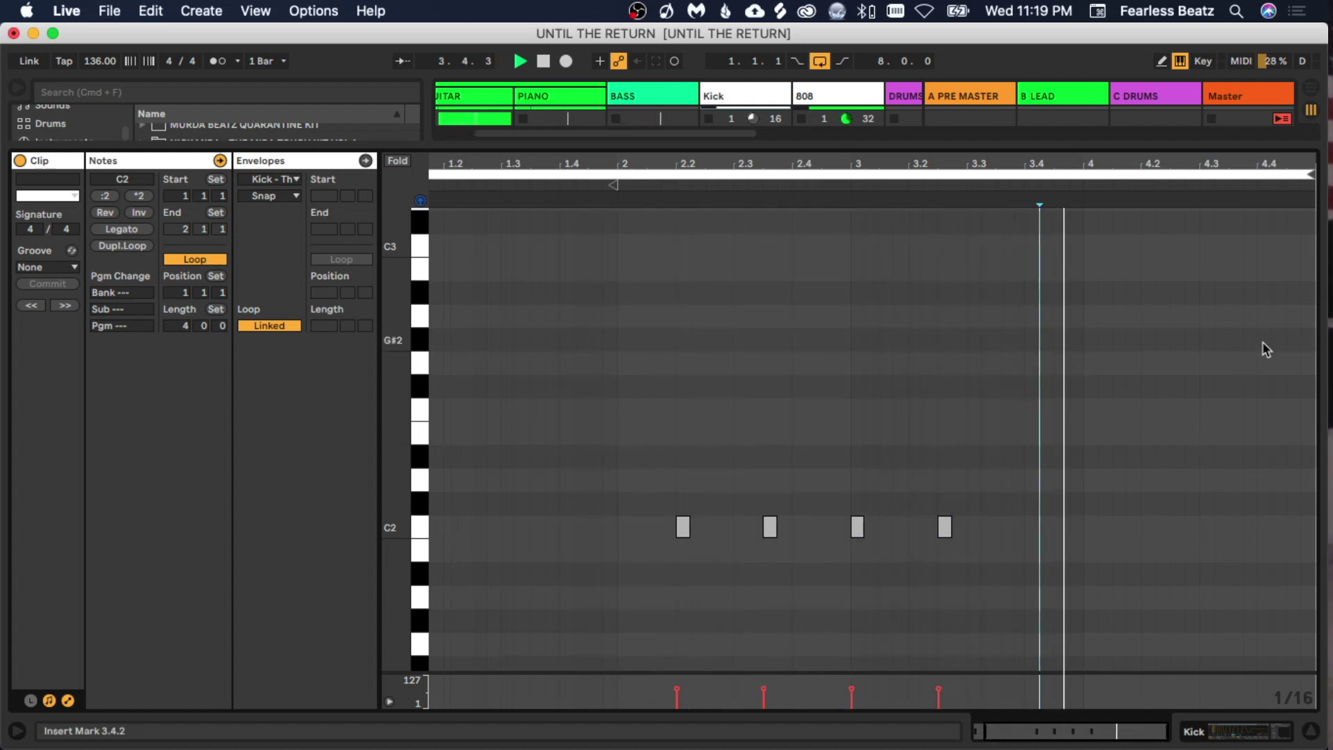
pyautogui.doubleClick(1151, 528)
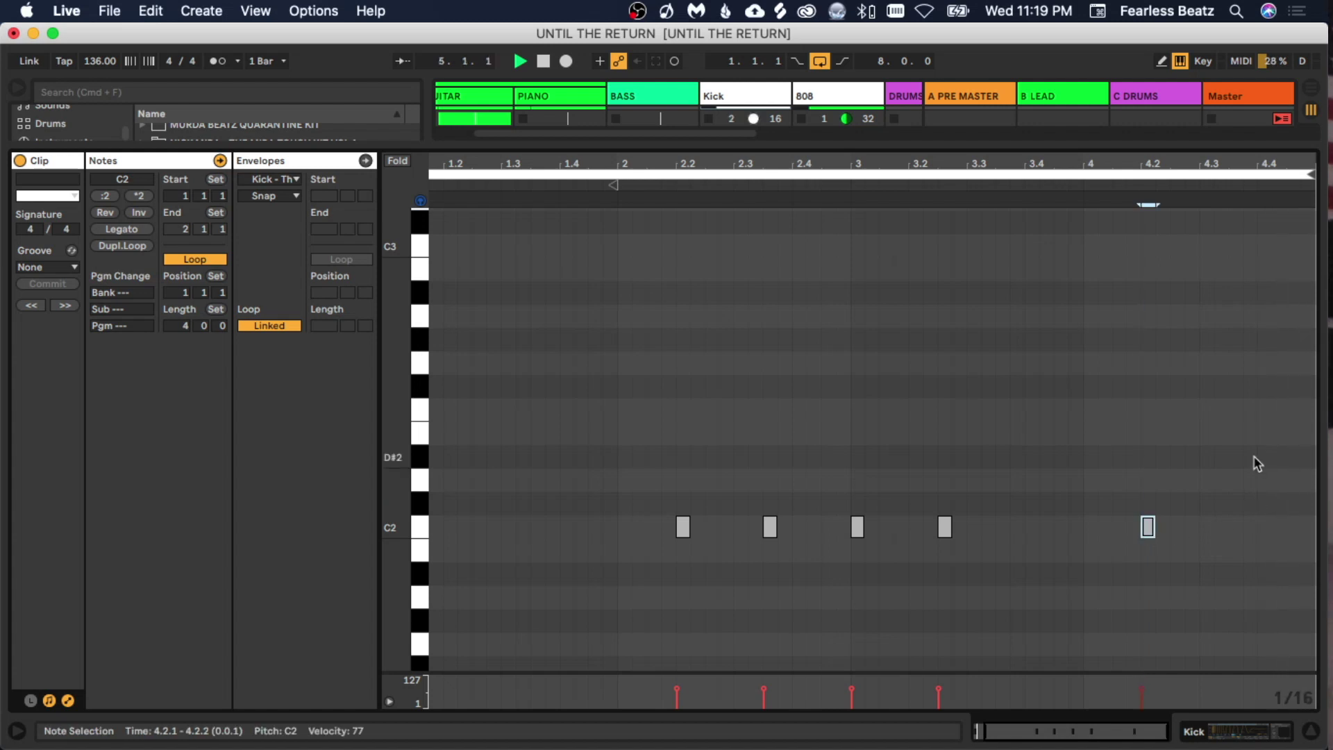
pyautogui.press('super+d')
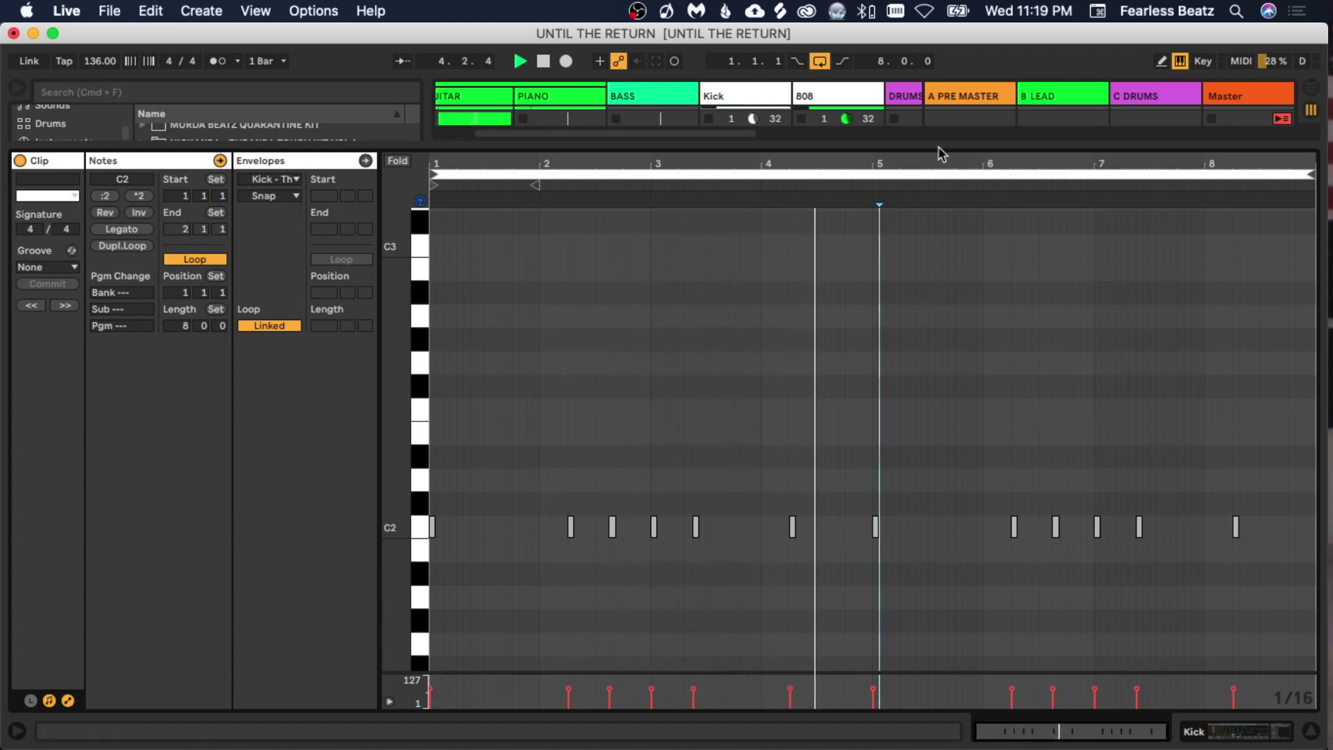
# Step: Add a C2 kick hit at 5.2.3 and delete the one at 7.2.3
pyautogui.moveTo(937, 164); pyautogui.dragTo(925, 407)
pyautogui.doubleClick(898, 527)
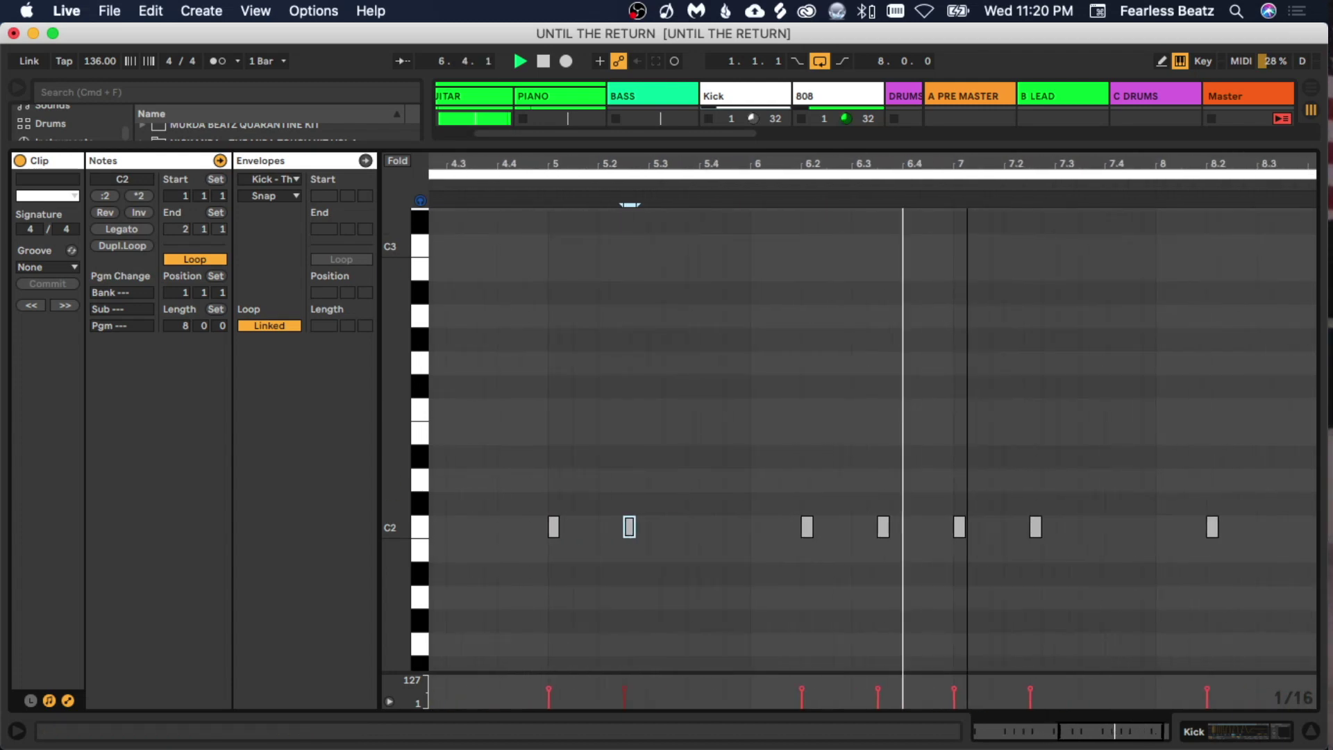
pyautogui.click(992, 527)
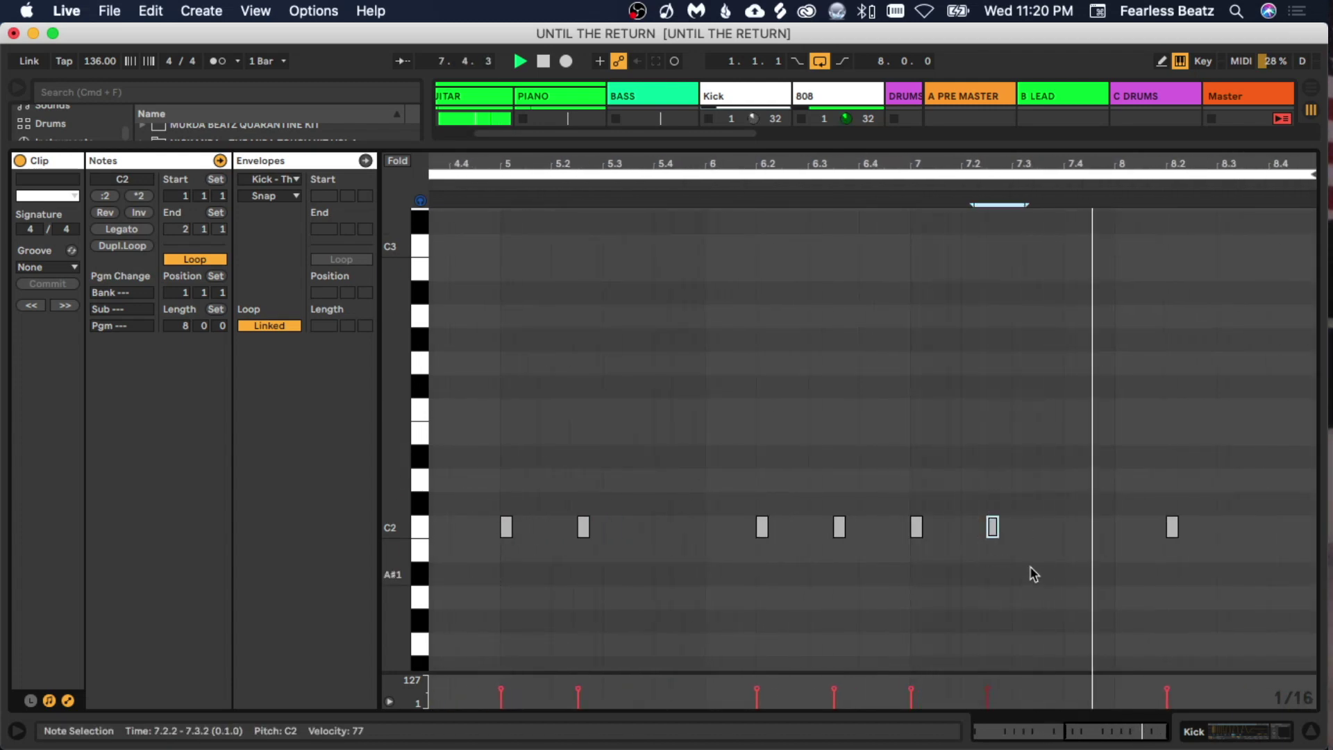
pyautogui.press('Delete')
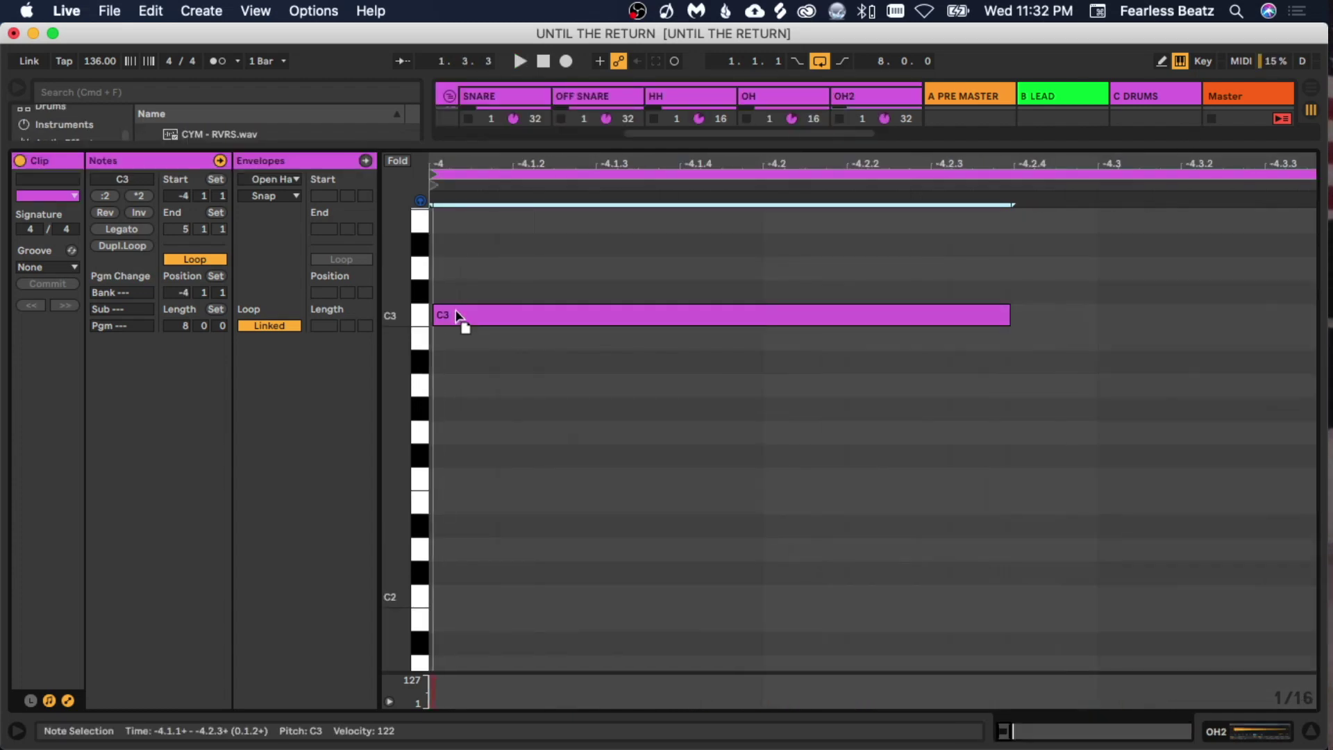
# Step: Play back the full beat from the OH2 clip and look over the track mixer levels
pyautogui.click(458, 315)
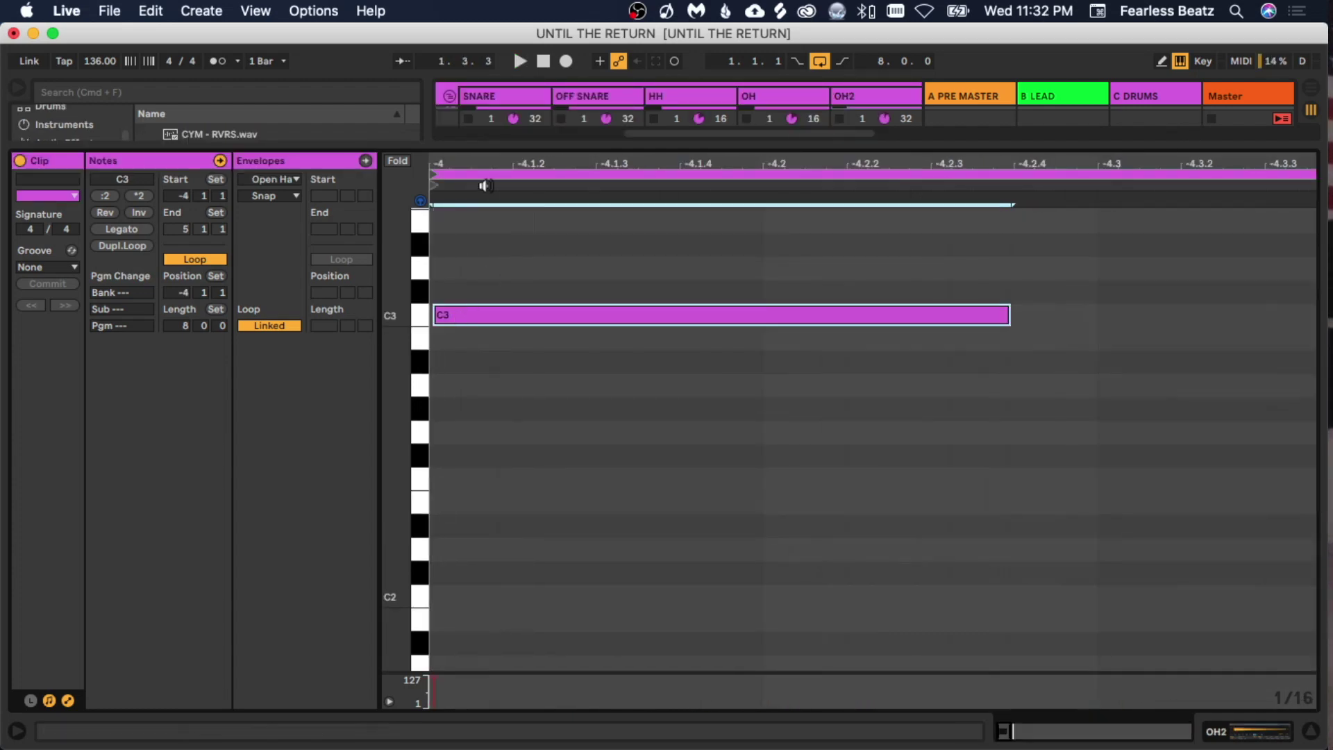
pyautogui.press('space')
pyautogui.press('x')
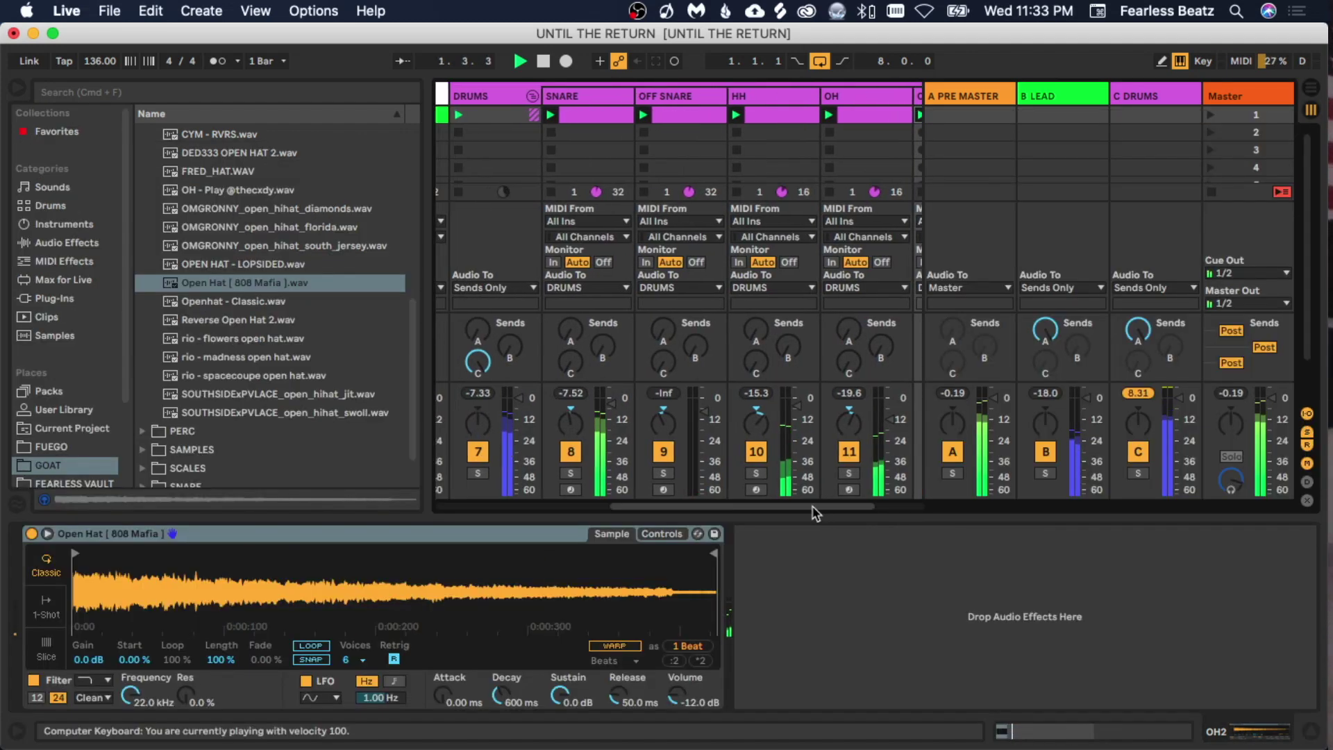
pyautogui.moveTo(812, 507); pyautogui.dragTo(767, 518)
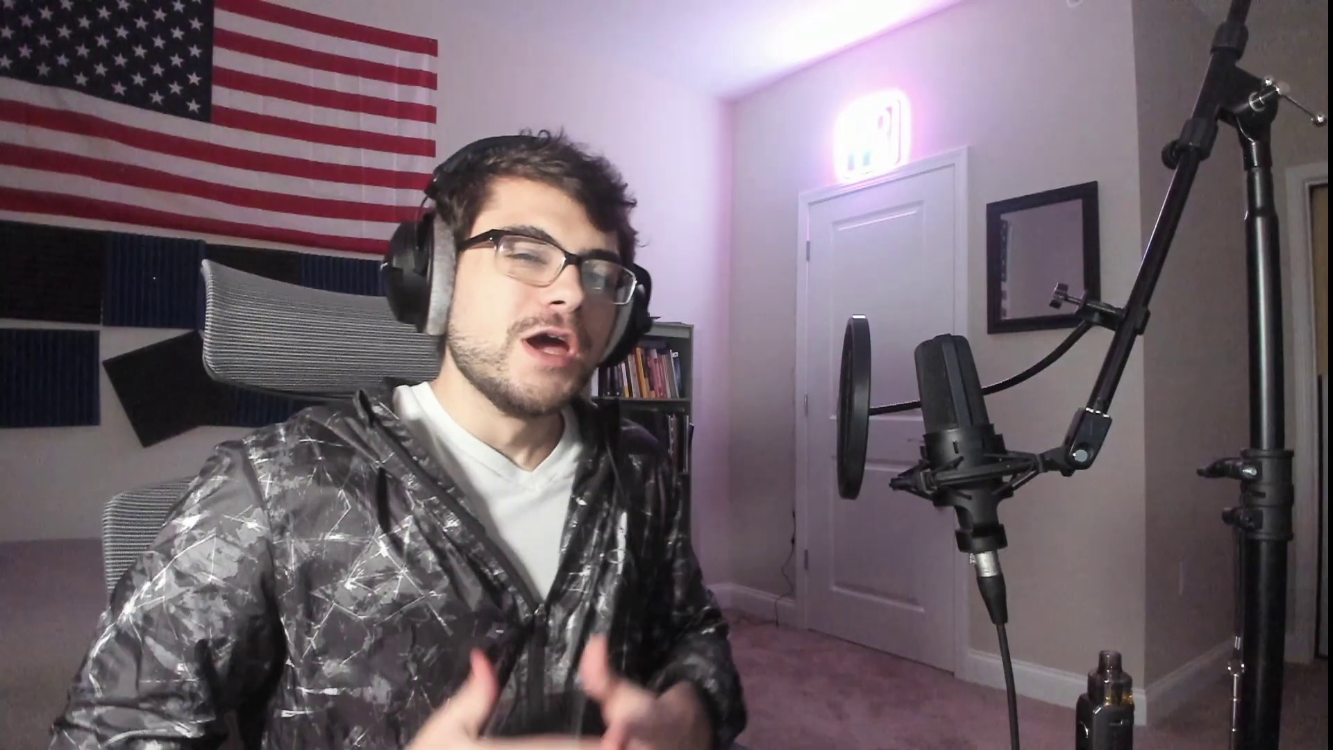